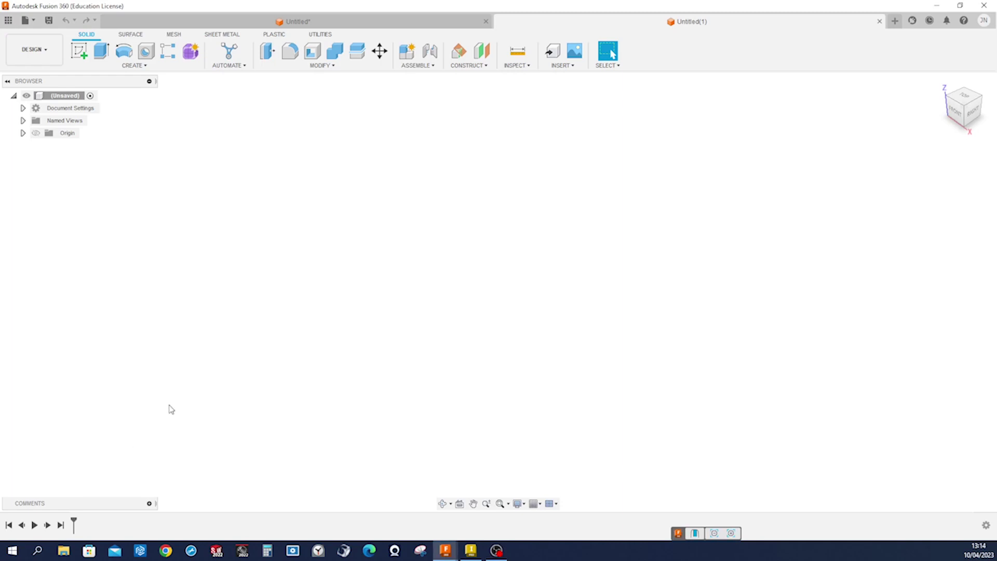
- Sketch a centre rectangle about 107 mm by 61 mm on the horizontal XY origin plane, centred on the origin
left_click(78, 50)
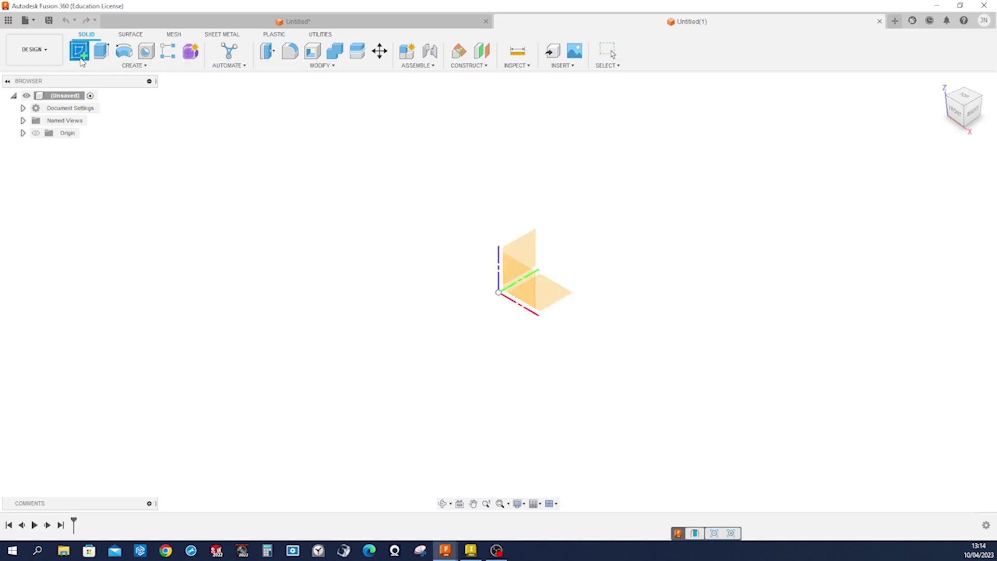
left_click(552, 286)
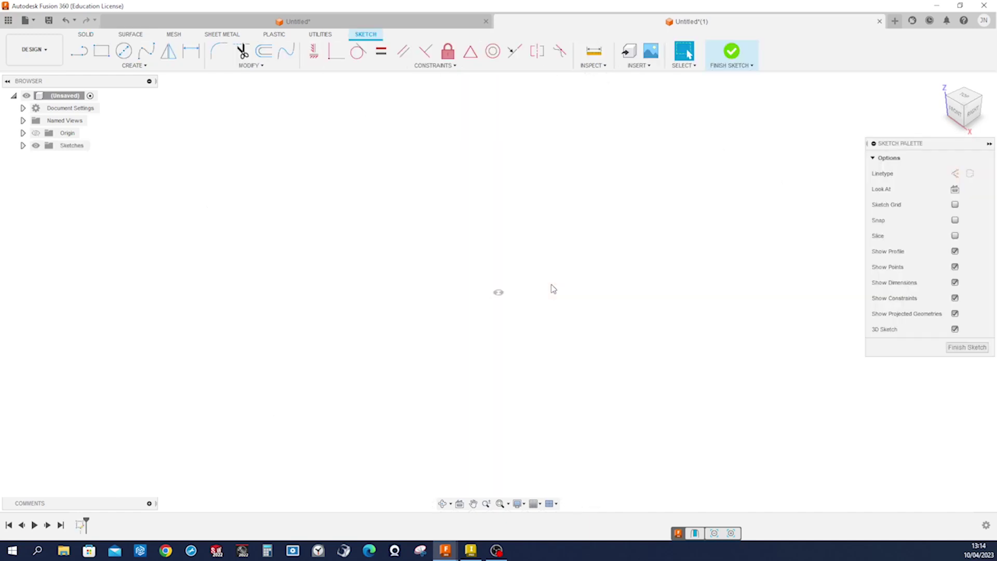
key("s")
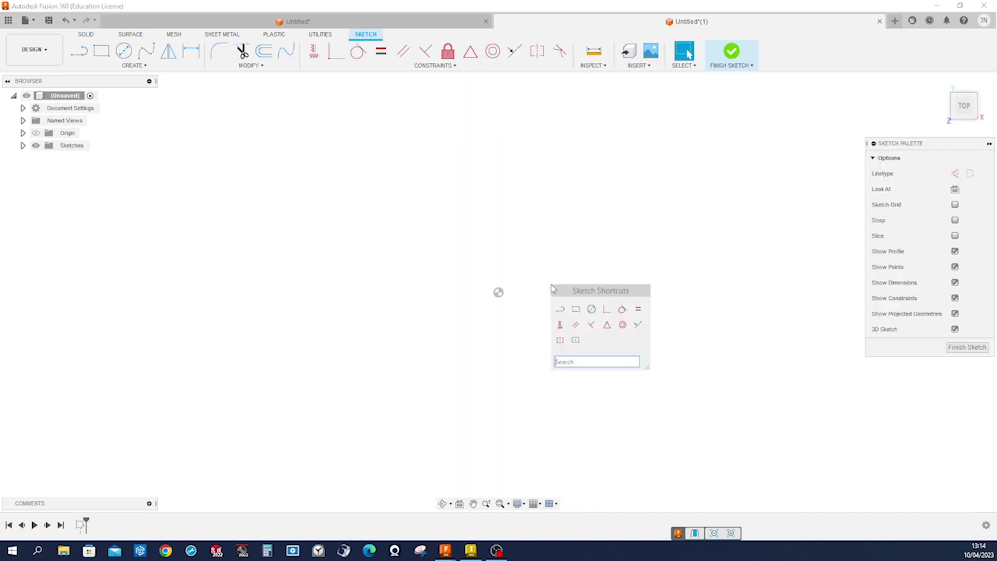
left_click(575, 339)
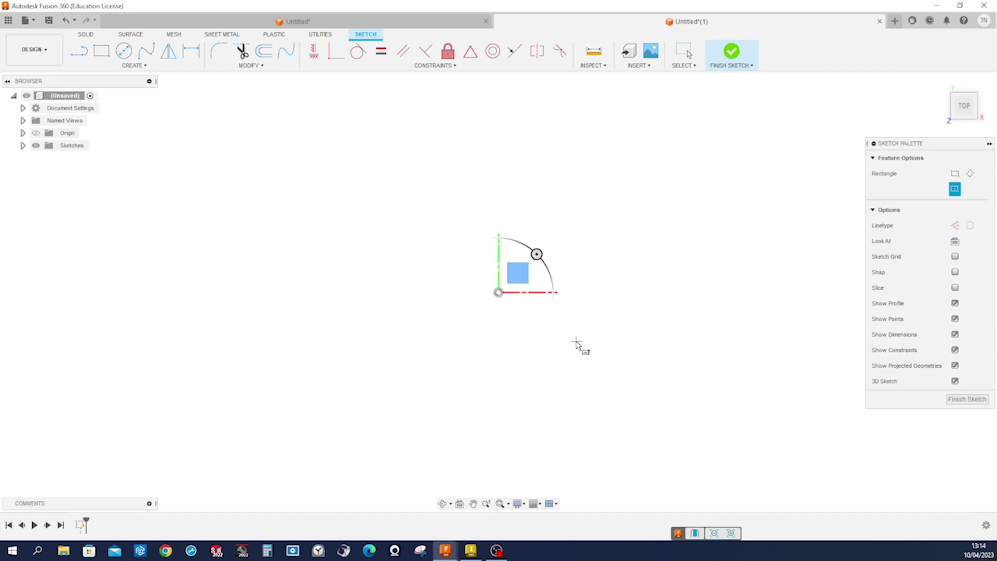
left_click(499, 293)
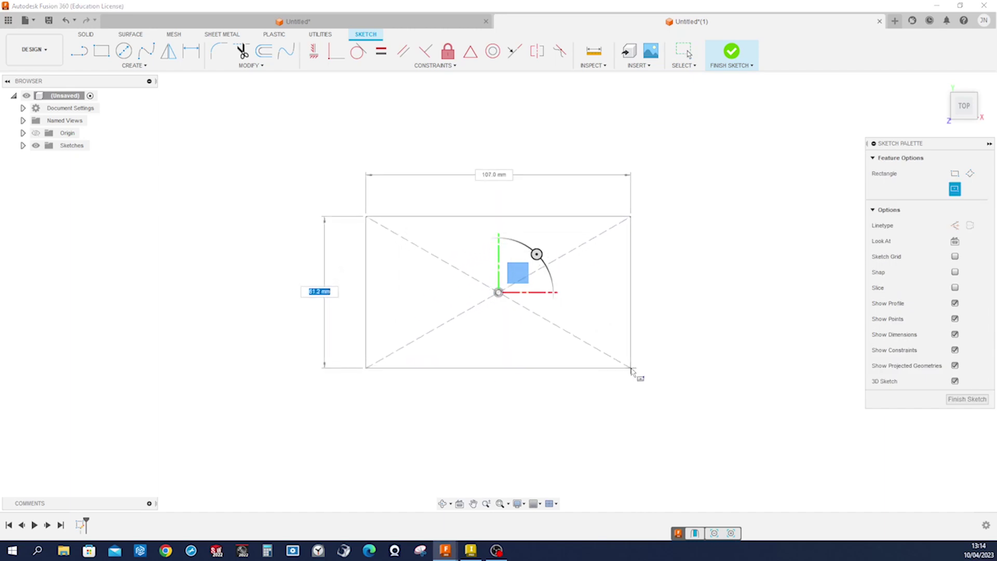
left_click(631, 368)
key("Escape")
- Apply an Equal constraint to two adjacent sides of the rectangle to make it a square
key("s")
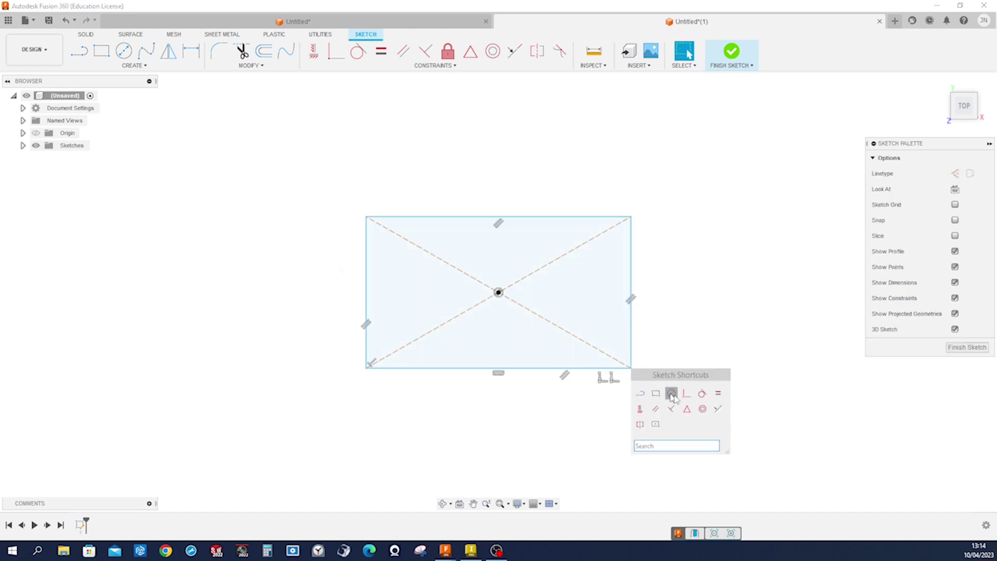
left_click(712, 391)
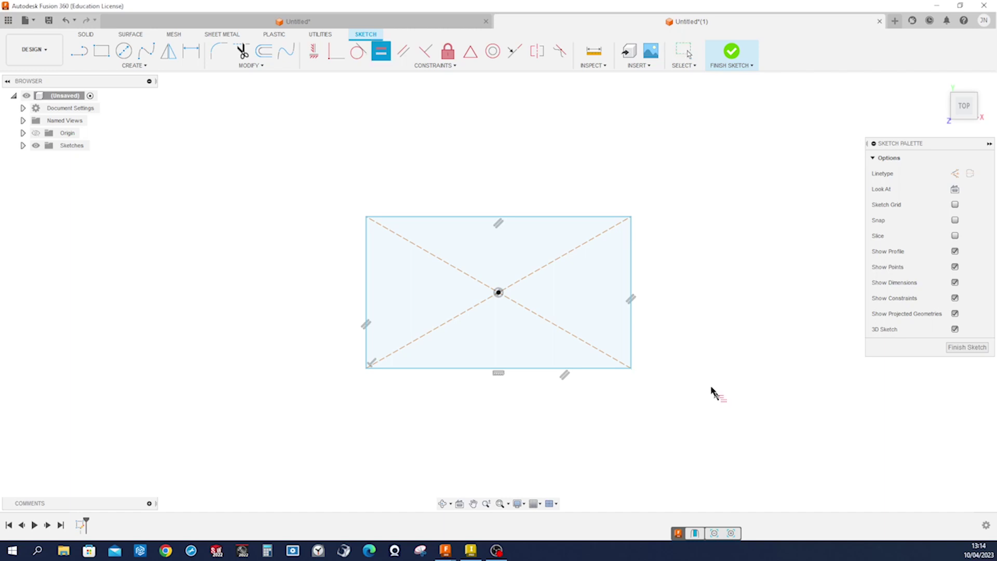
left_click(630, 354)
left_click(571, 222)
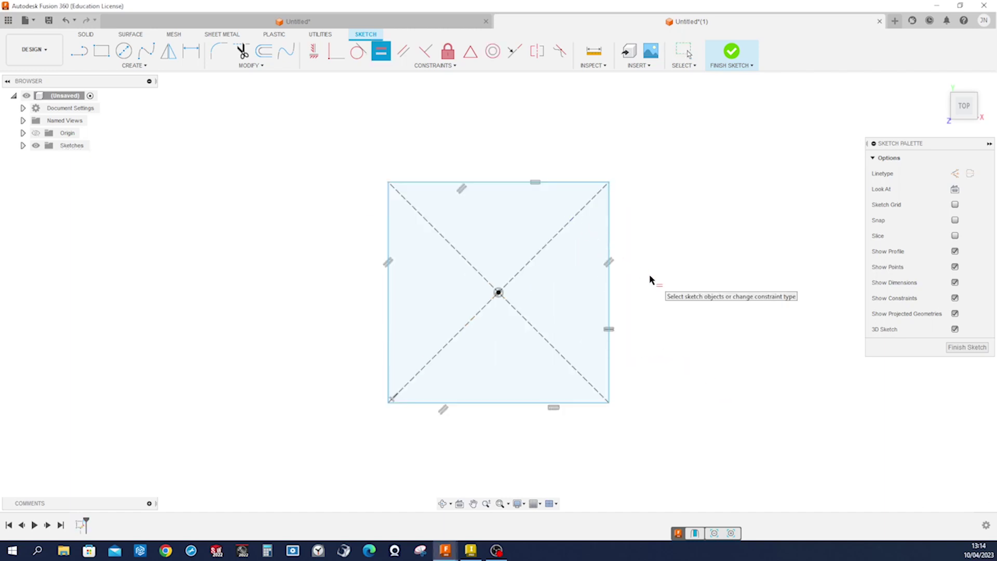
- Dimension the square's side to 122 mm and finish the sketch
key("d")
left_click(611, 310)
left_click(632, 311)
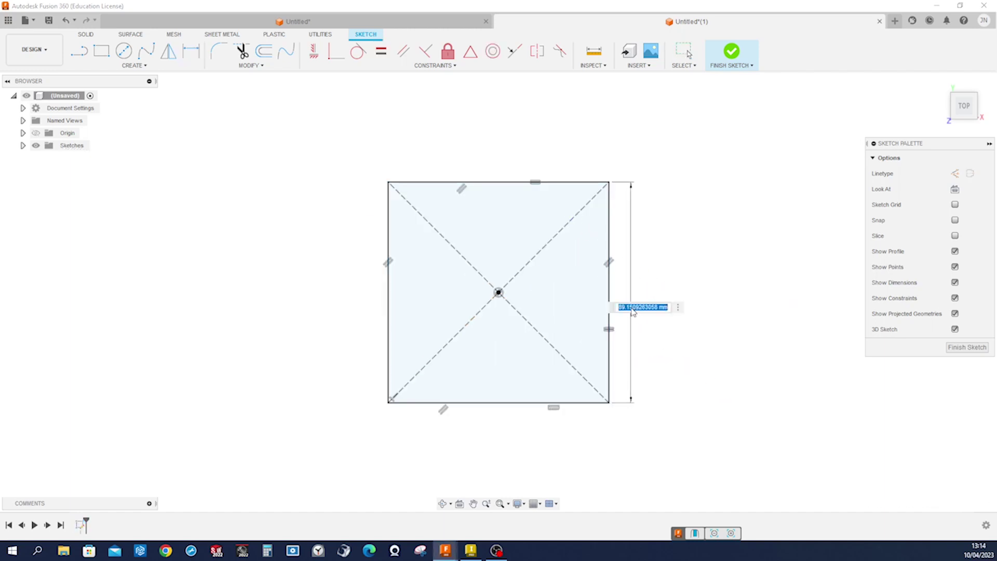
type("122")
key("Return")
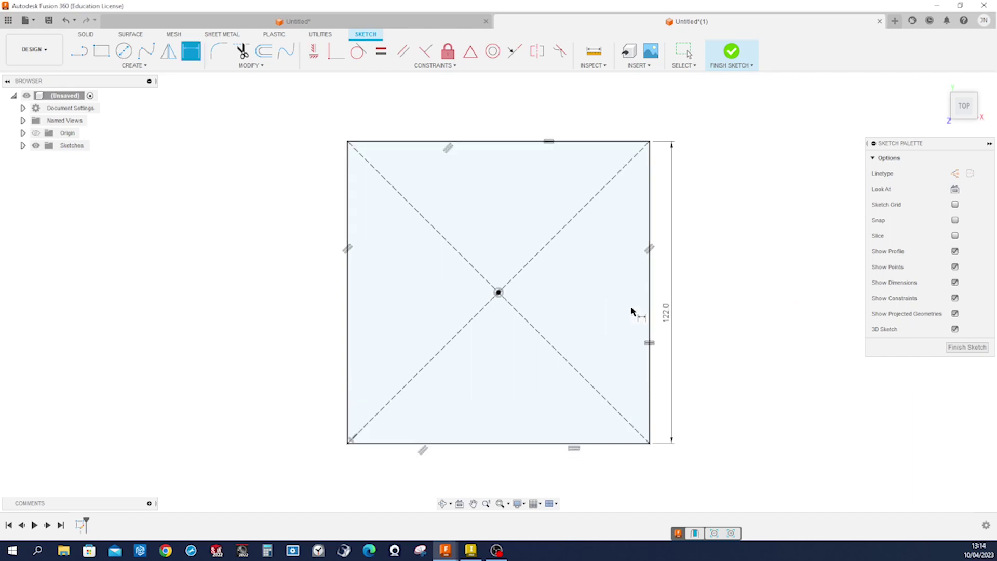
left_click(977, 348)
- Extrude the square profile upward 18 mm as a new component
key("s")
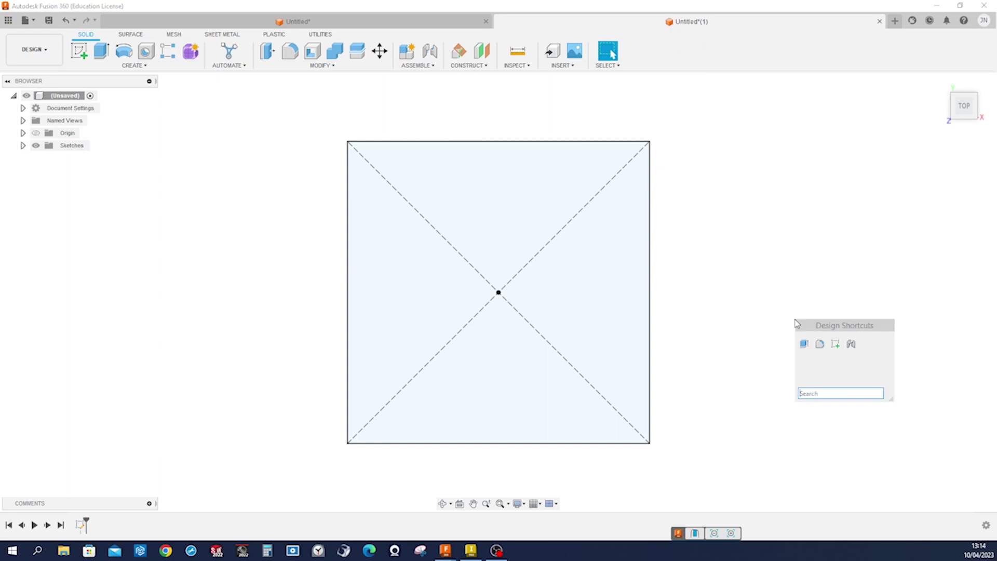
left_click(805, 345)
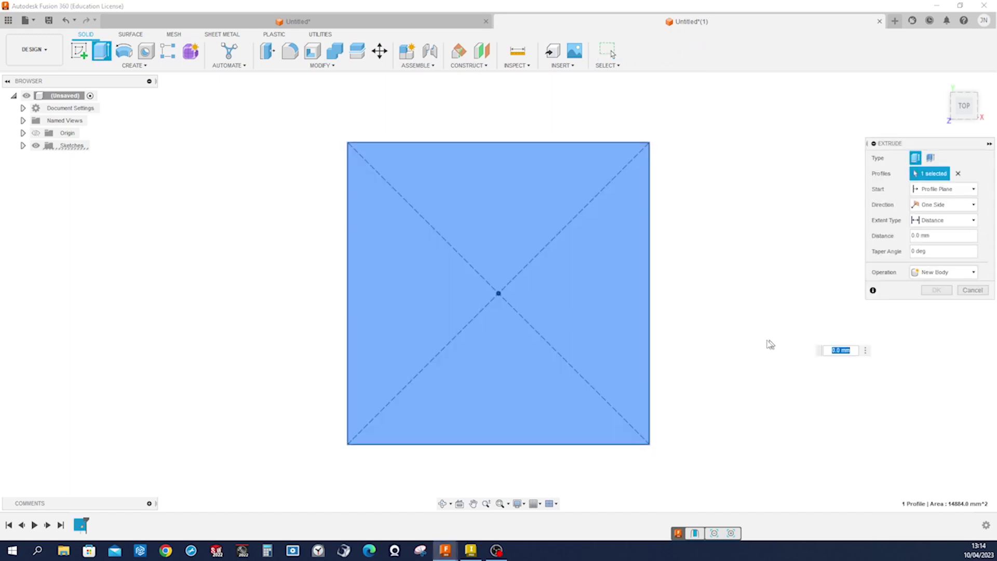
left_click_drag(501, 330, 503, 313)
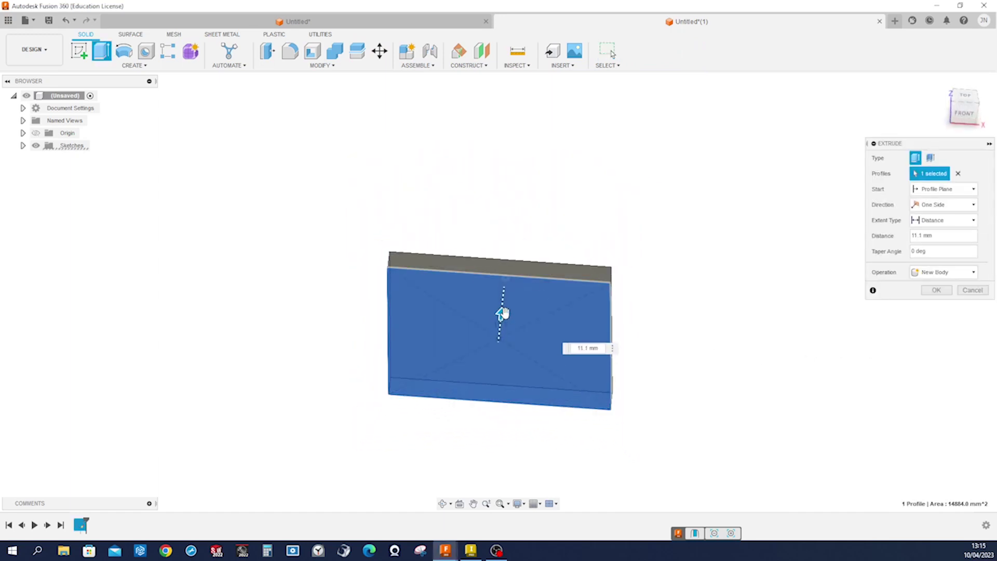
left_click(974, 272)
left_click(937, 329)
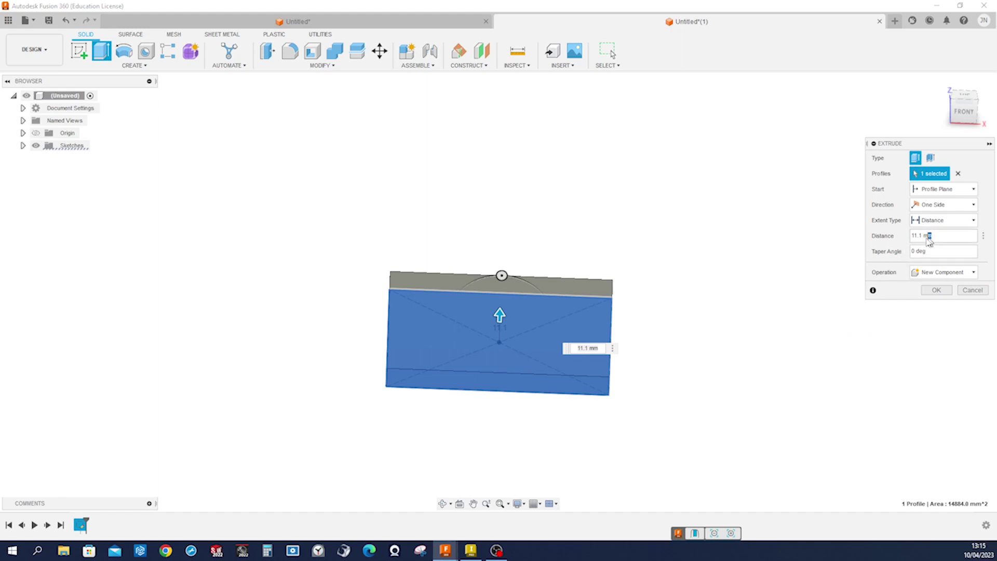
left_click_drag(929, 240, 910, 244)
type("18")
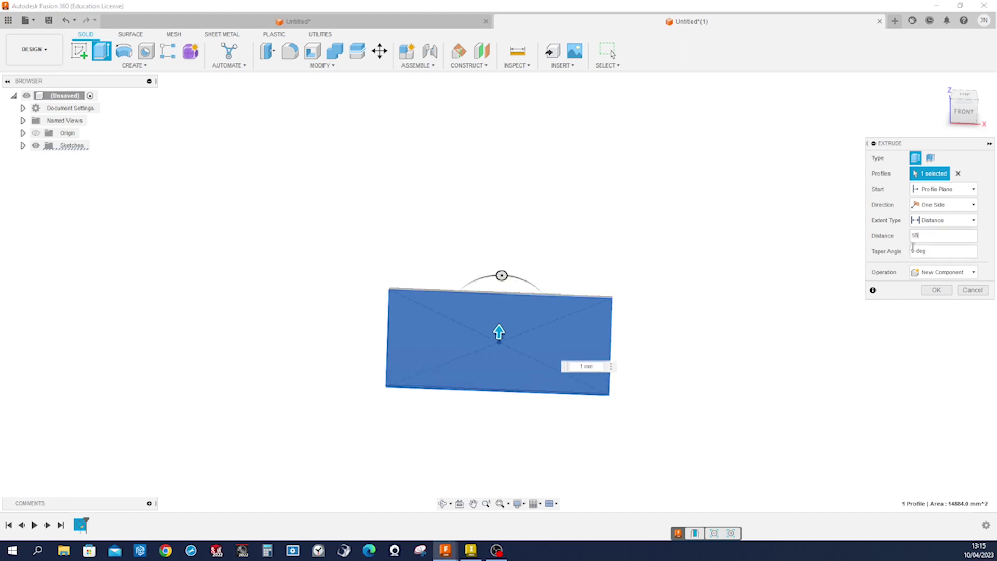
left_click(937, 291)
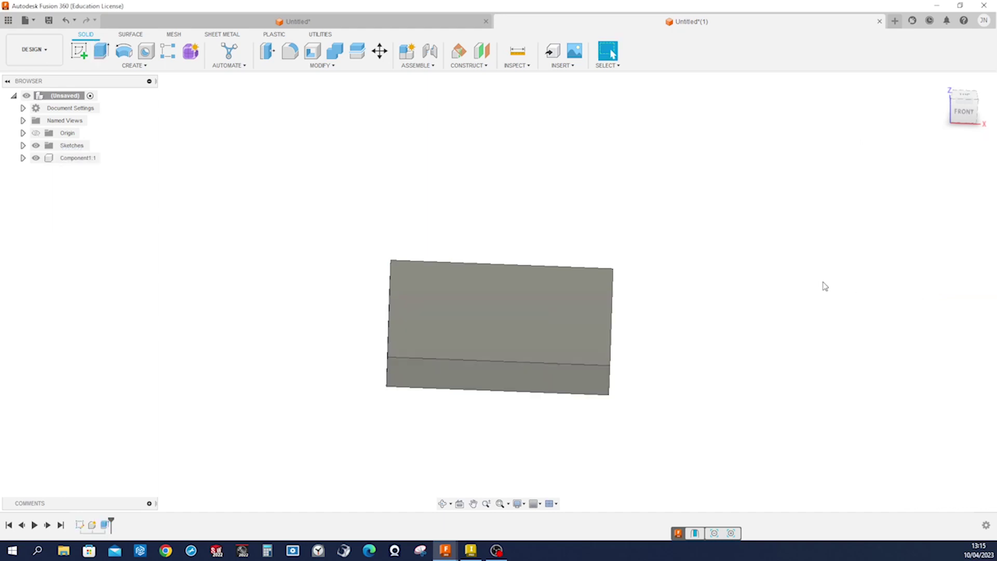
- Apply the ABS (White) appearance to the extruded block
key("a")
left_click_drag(793, 364, 597, 336)
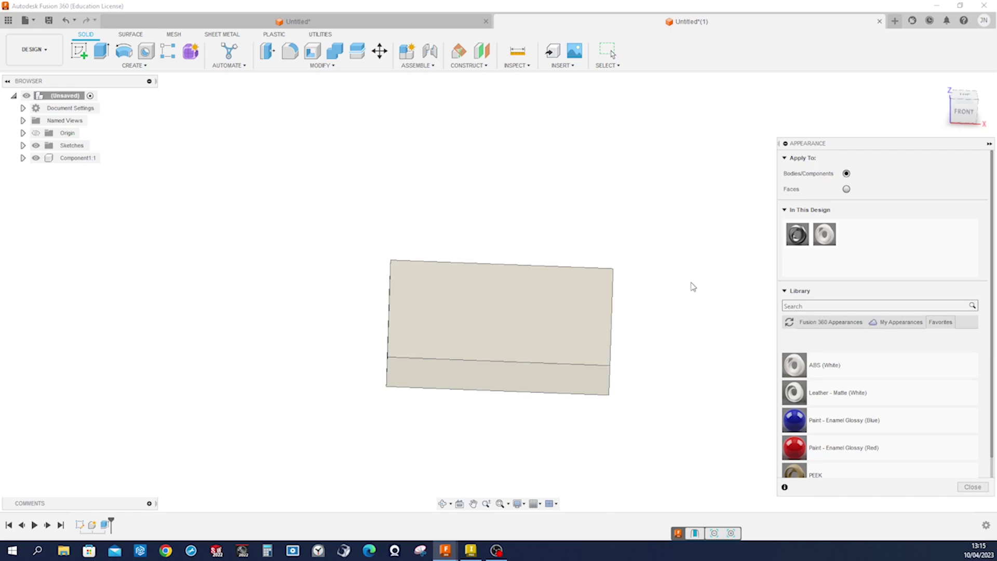
left_click(973, 487)
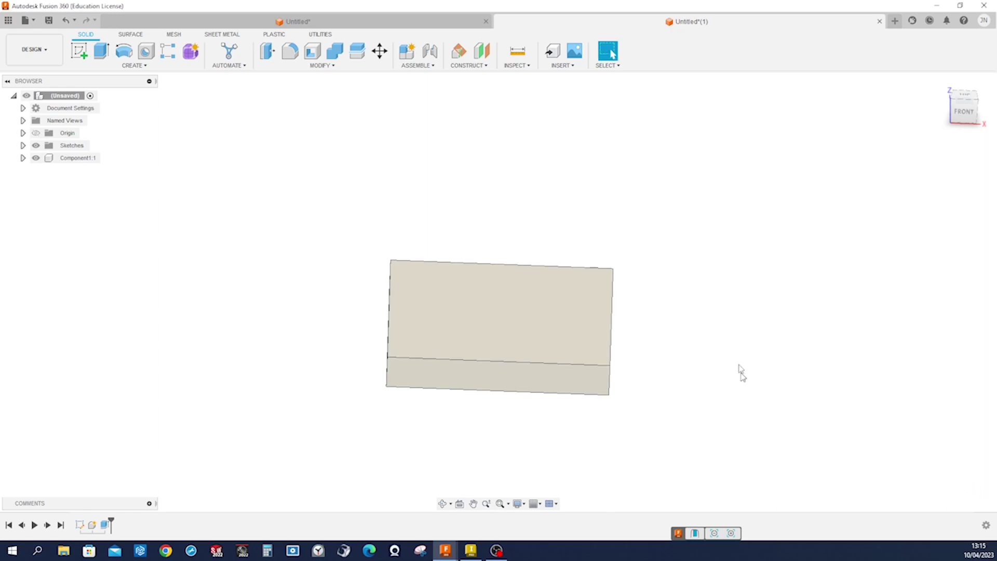
- On the block's upper face, sketch a centre rectangle from the origin, about 48 mm wide and spanning the full 122 mm height of the face
key("s")
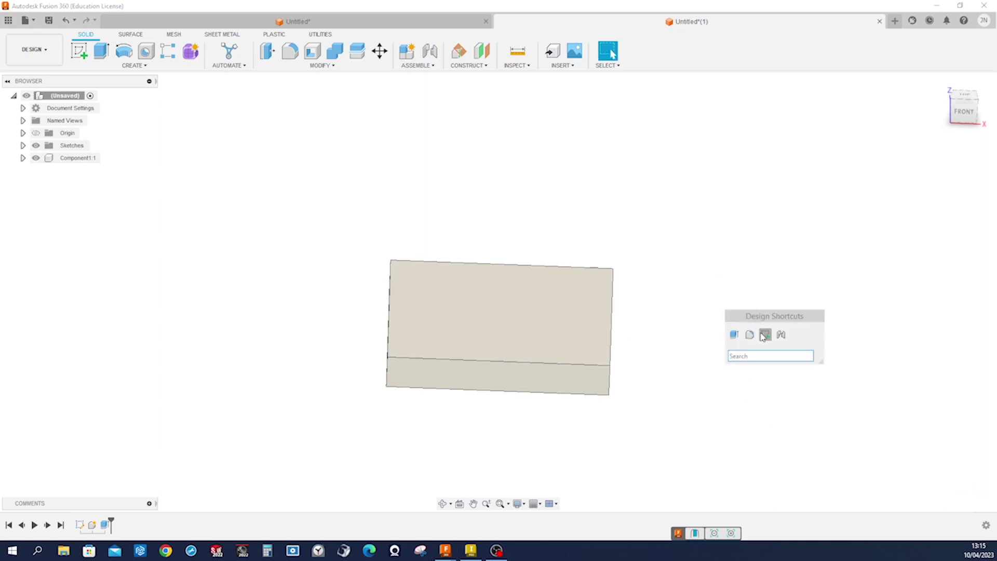
left_click(764, 335)
left_click(596, 328)
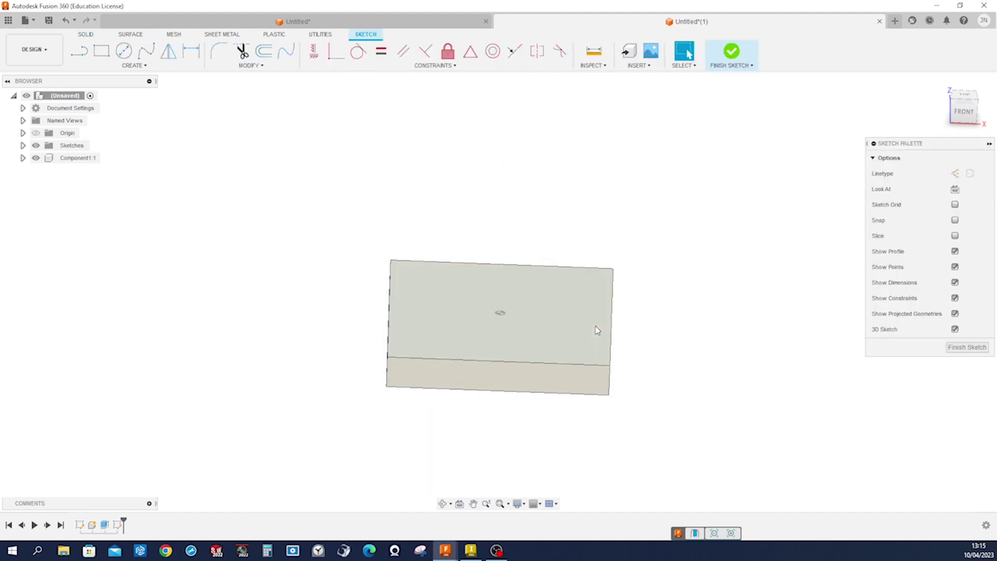
key("s")
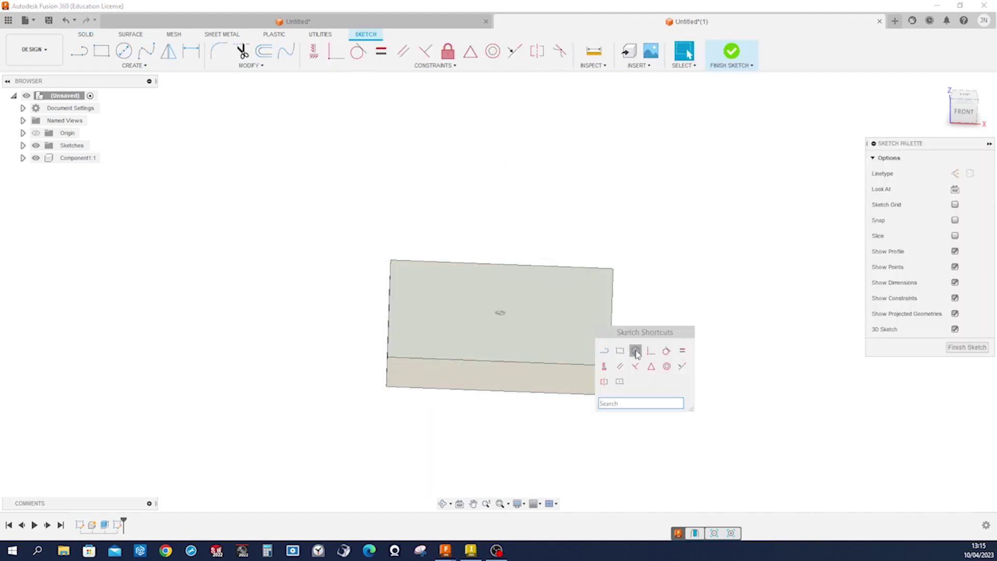
left_click(620, 382)
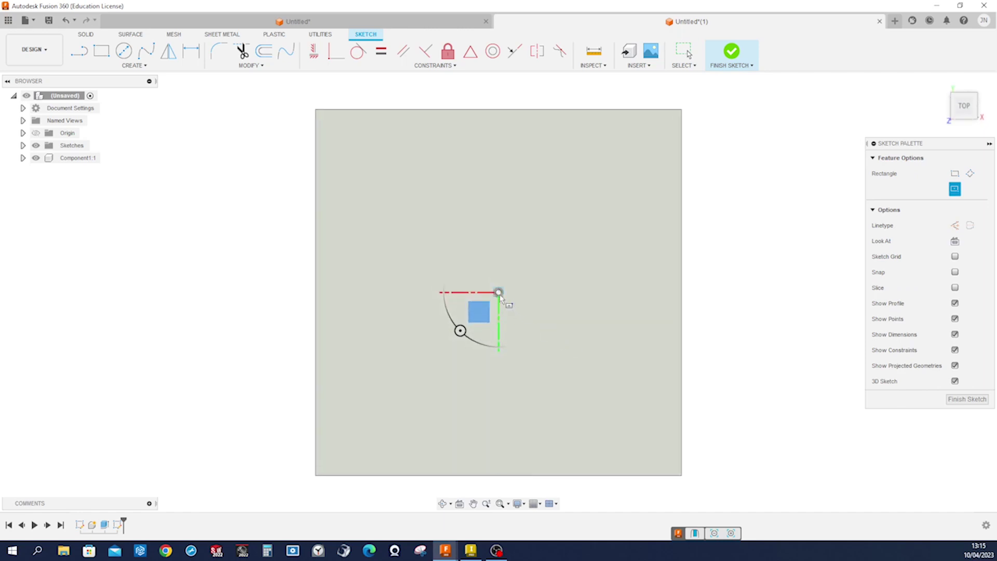
left_click(499, 293)
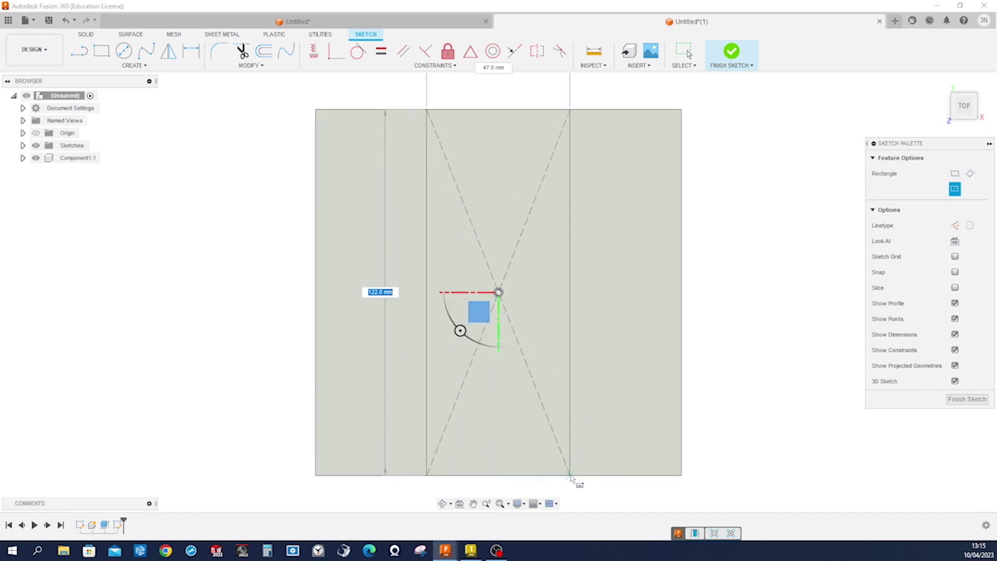
left_click(571, 475)
- Add a second centre rectangle from the origin spanning the block's full width, about 31.5 mm high, to form a cross
left_click(498, 292)
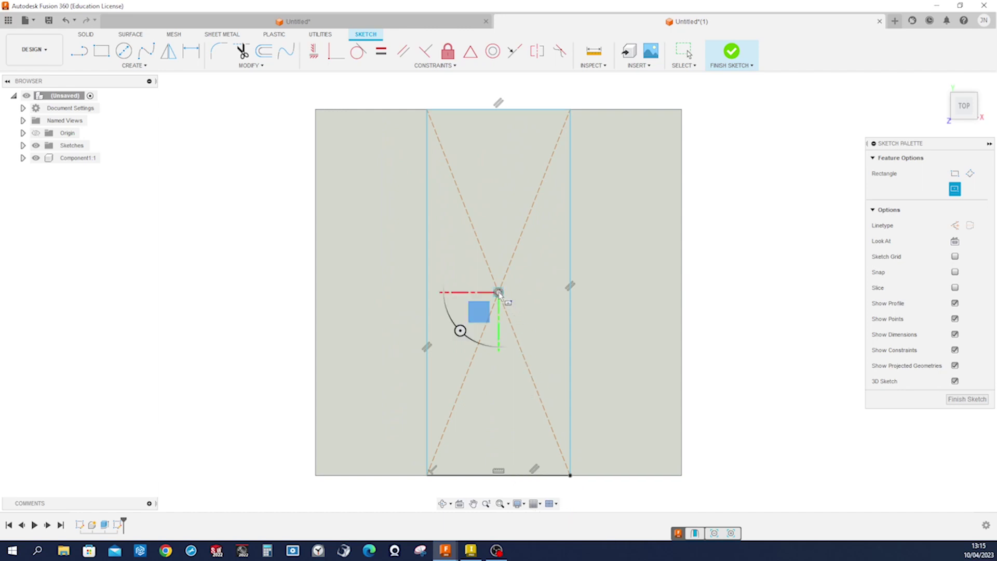
left_click(681, 339)
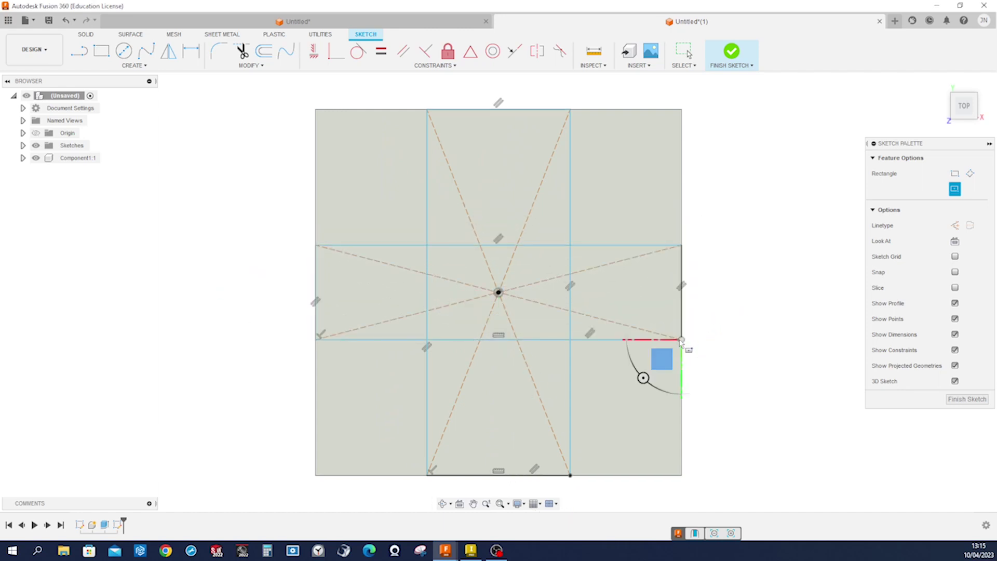
key("Escape")
- Apply an Equal constraint between the short end edges of the two crossing rectangles
key("s")
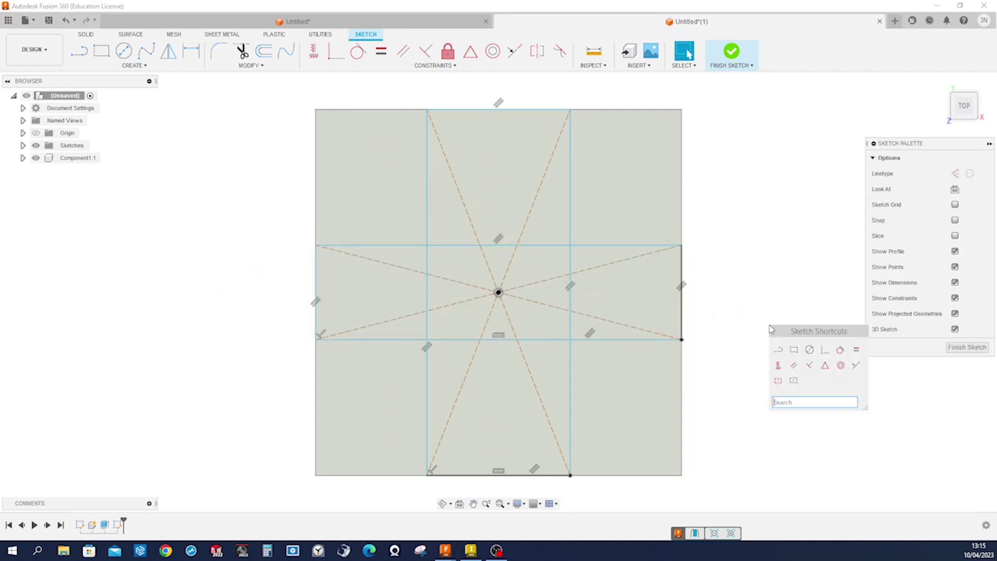
left_click(854, 352)
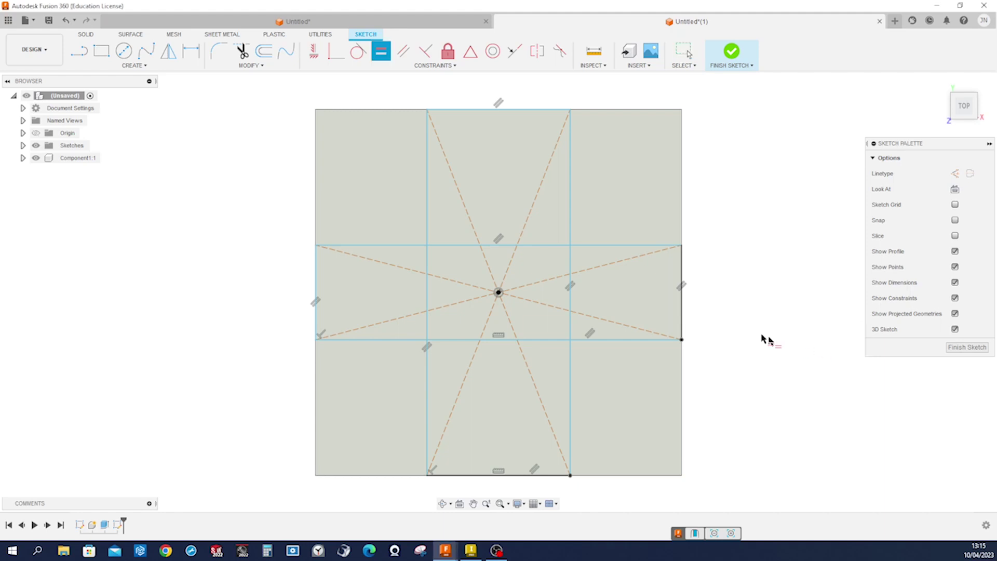
left_click(681, 322)
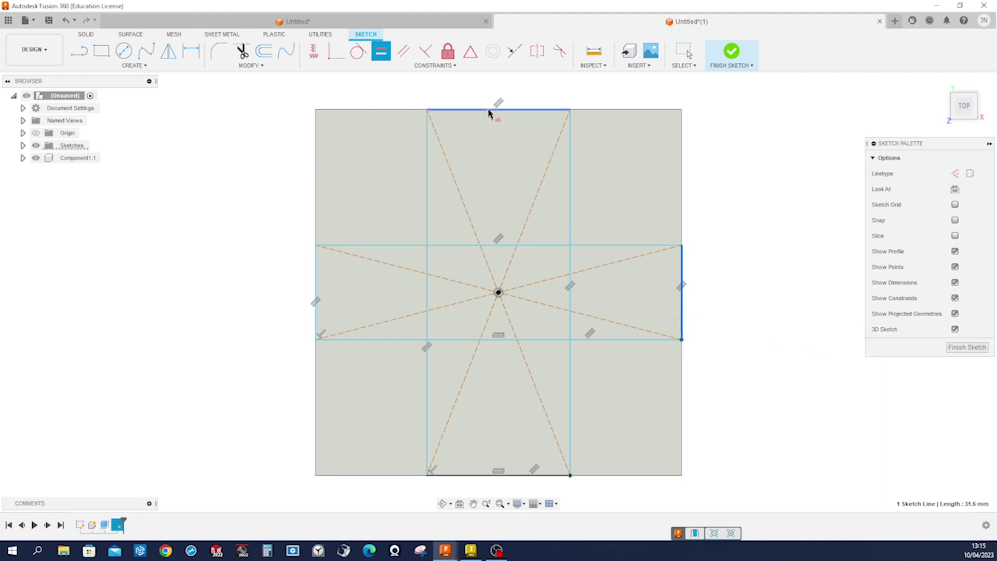
left_click(525, 110)
- Dimension the short end edge of the horizontal rectangle to 22 mm and finish the sketch
key("d")
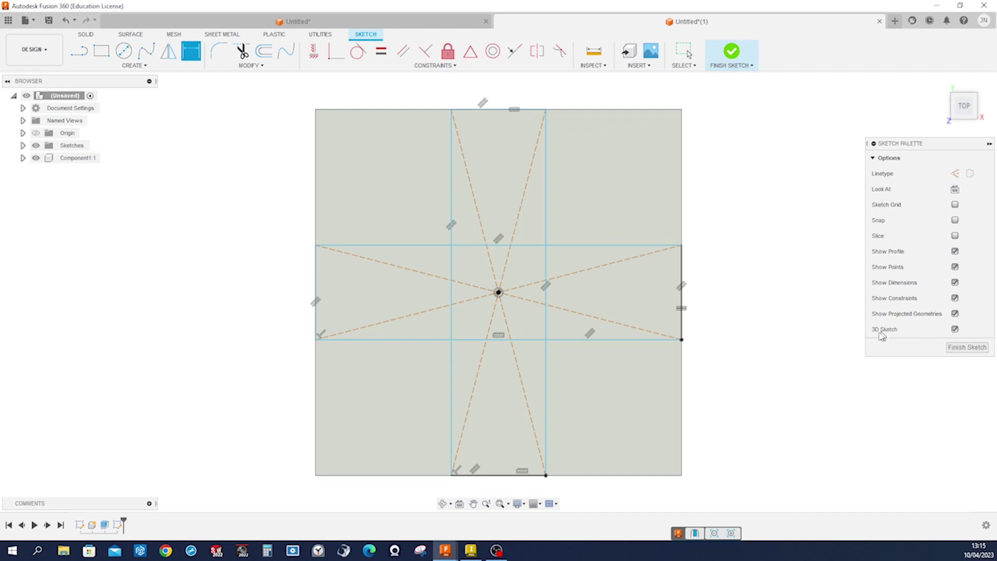
left_click(682, 310)
left_click(724, 310)
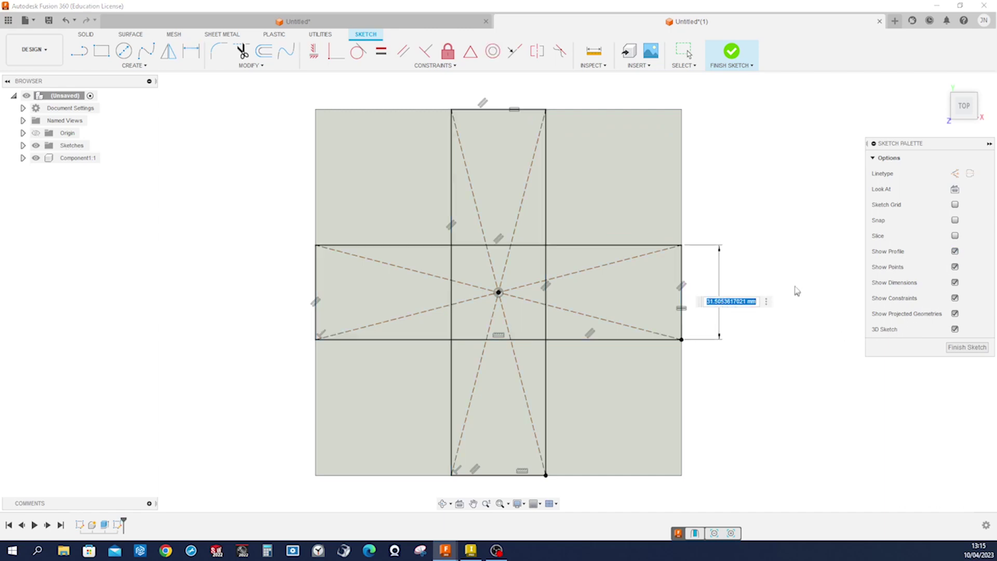
type("22")
key("Return")
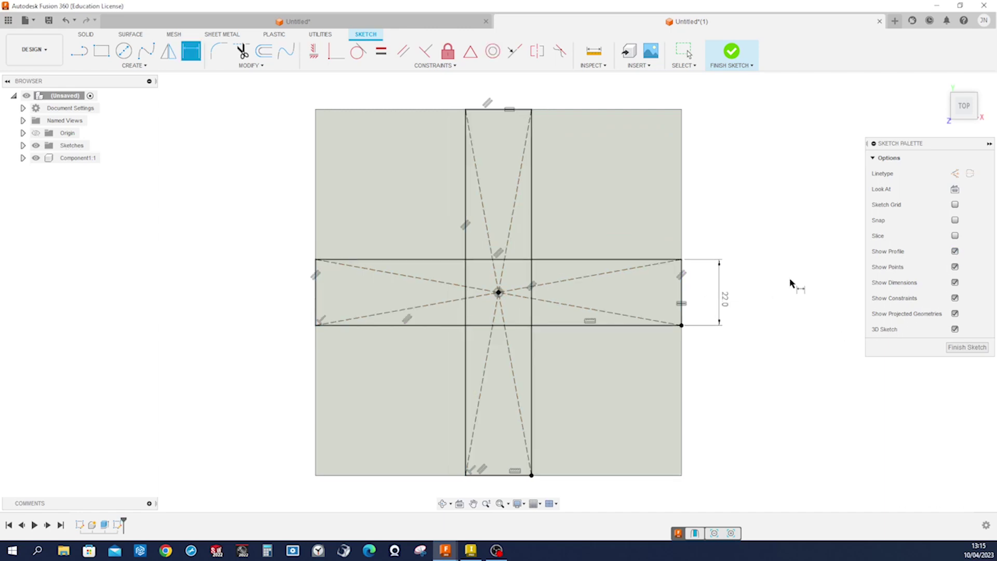
left_click(956, 347)
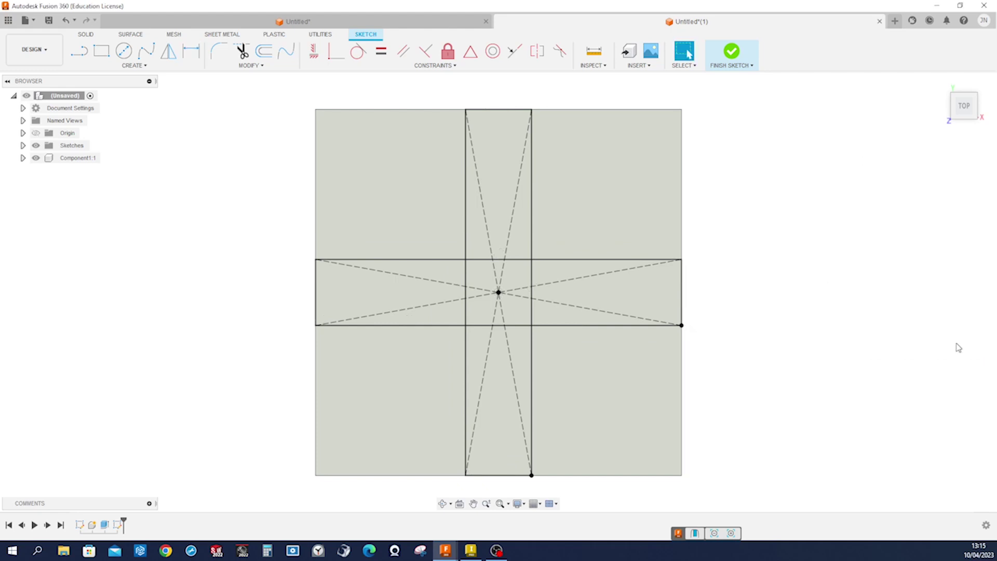
- Extrude all five profiles of the cross sketch as a cut, with a distance of -8 mm into the block
left_click(107, 54)
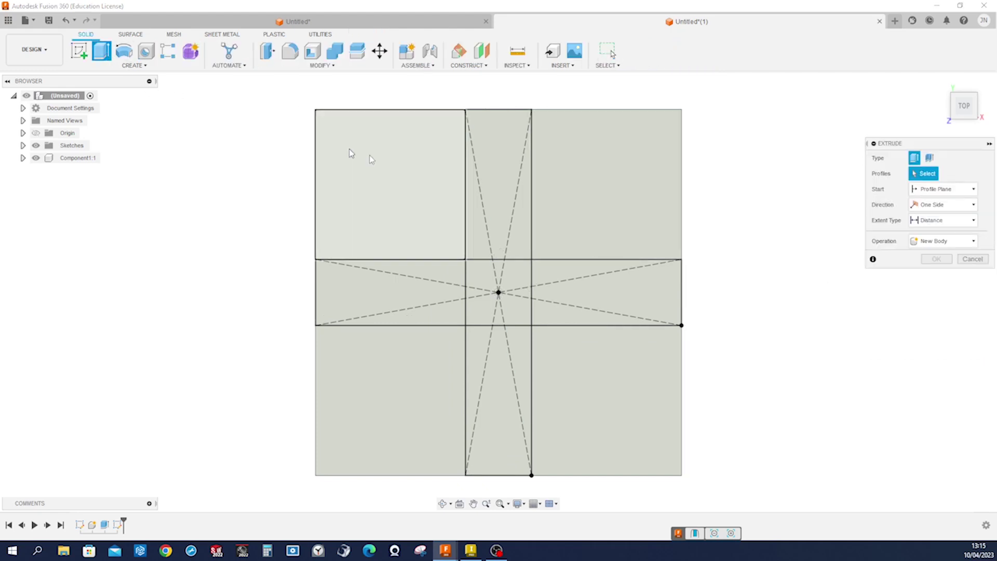
left_click(503, 199)
left_click(520, 275)
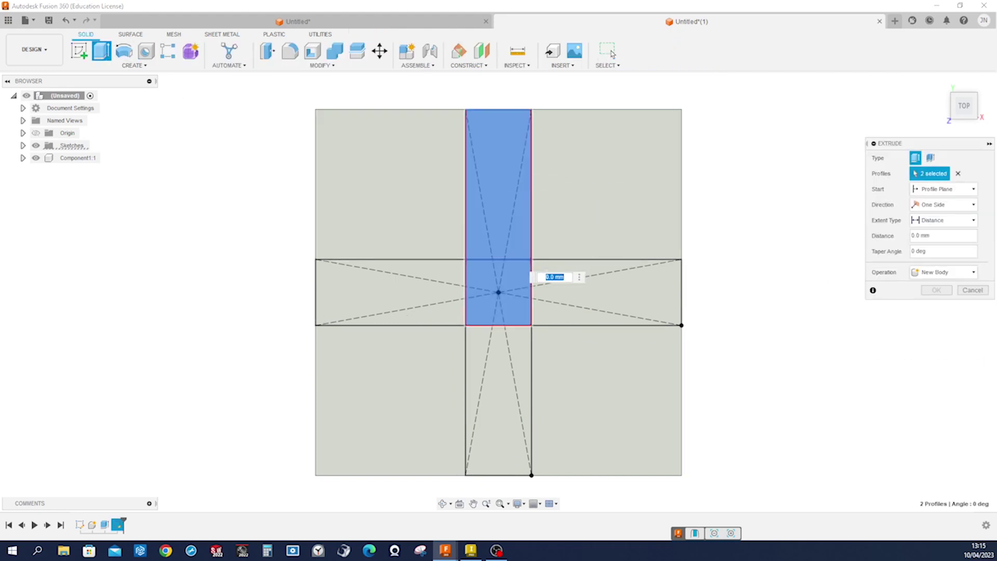
left_click(553, 275)
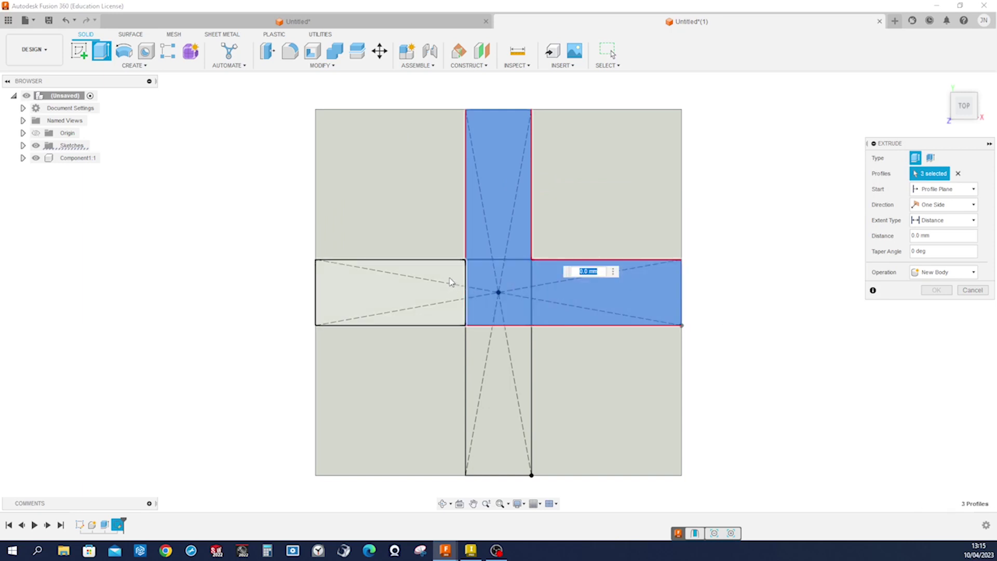
left_click(461, 288)
left_click(495, 363)
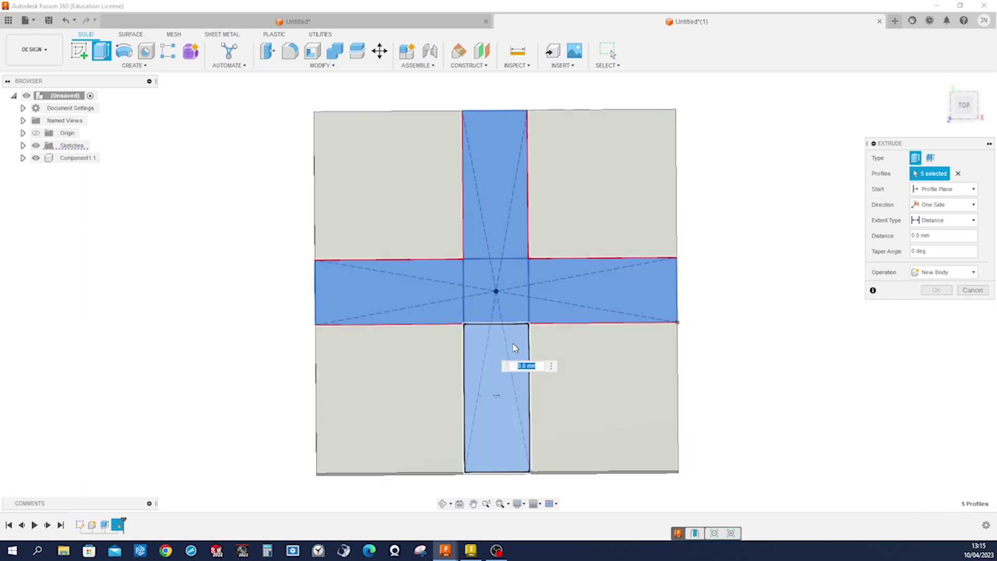
middle_click_drag(512, 348, 506, 295, "shift")
left_click_drag(497, 259, 497, 272)
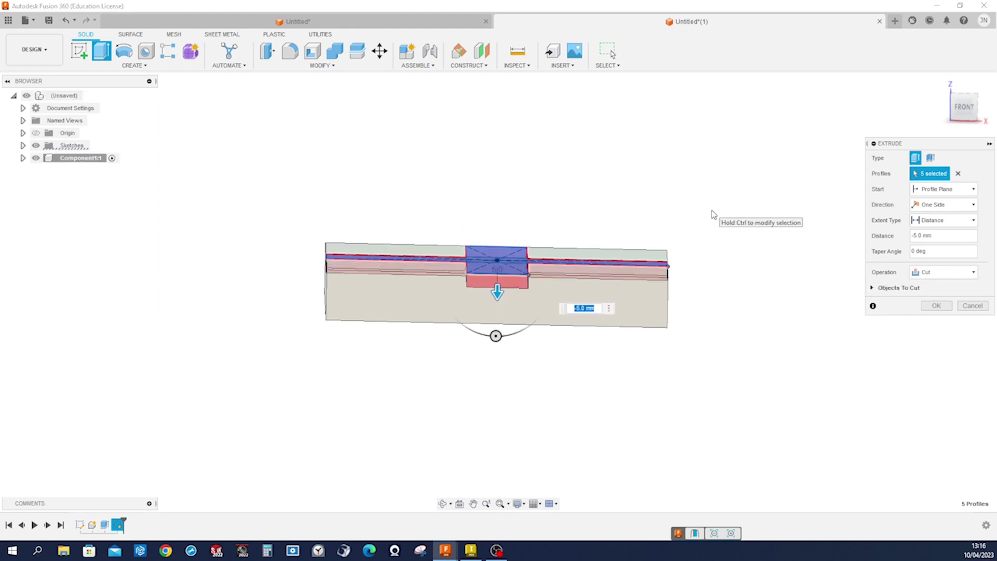
type("8")
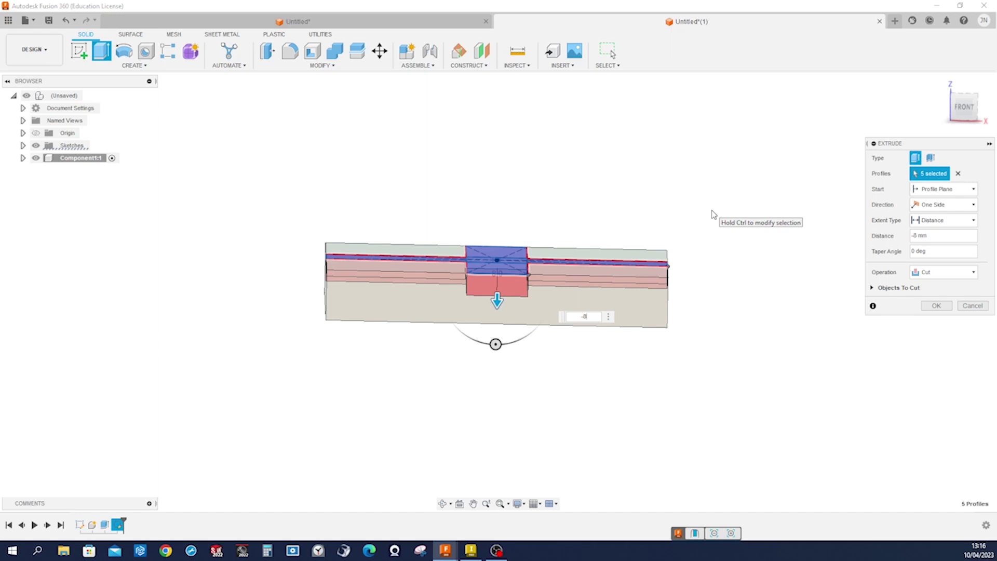
left_click(937, 306)
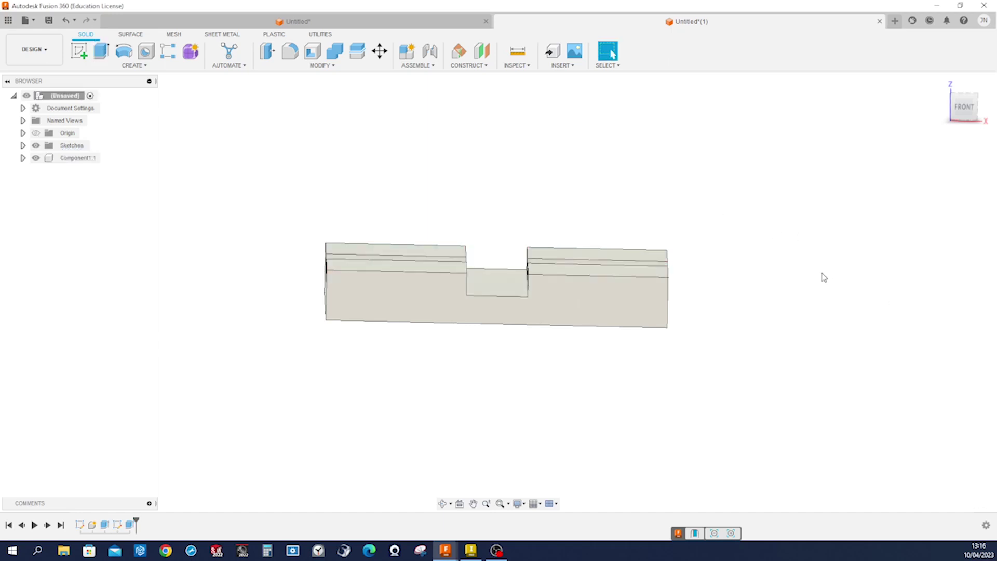
- Rename the block component as base
key("F6")
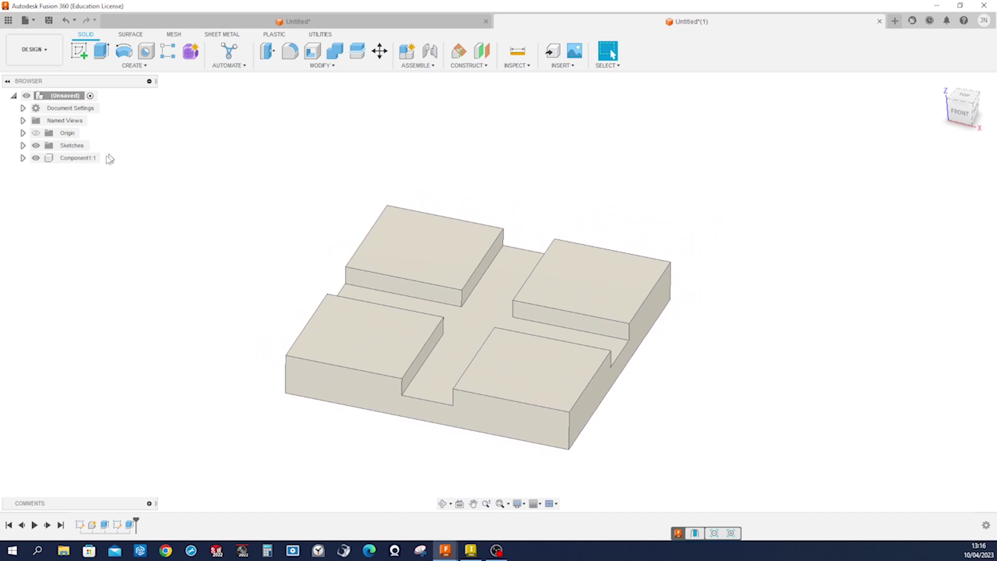
right_click(85, 159)
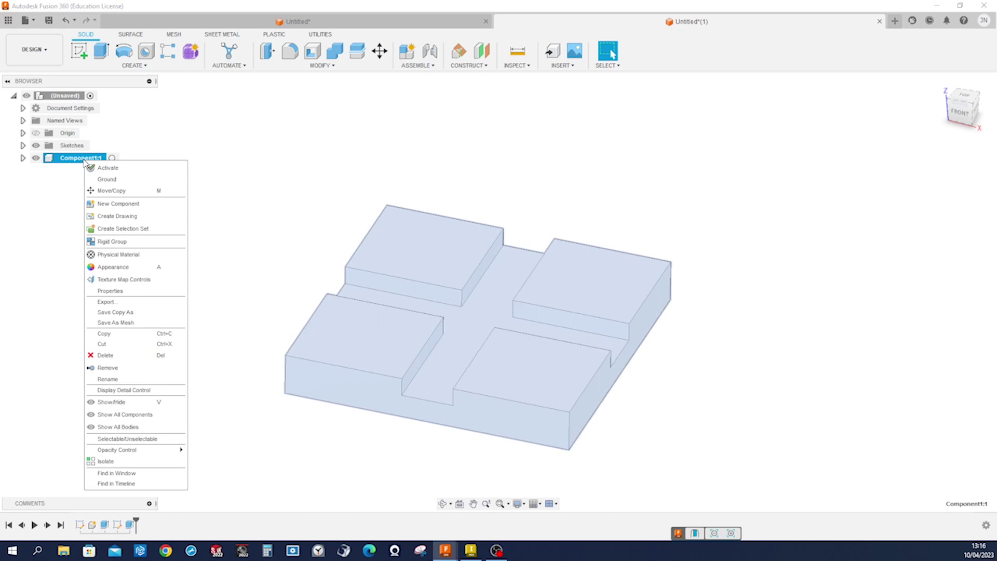
left_click(113, 380)
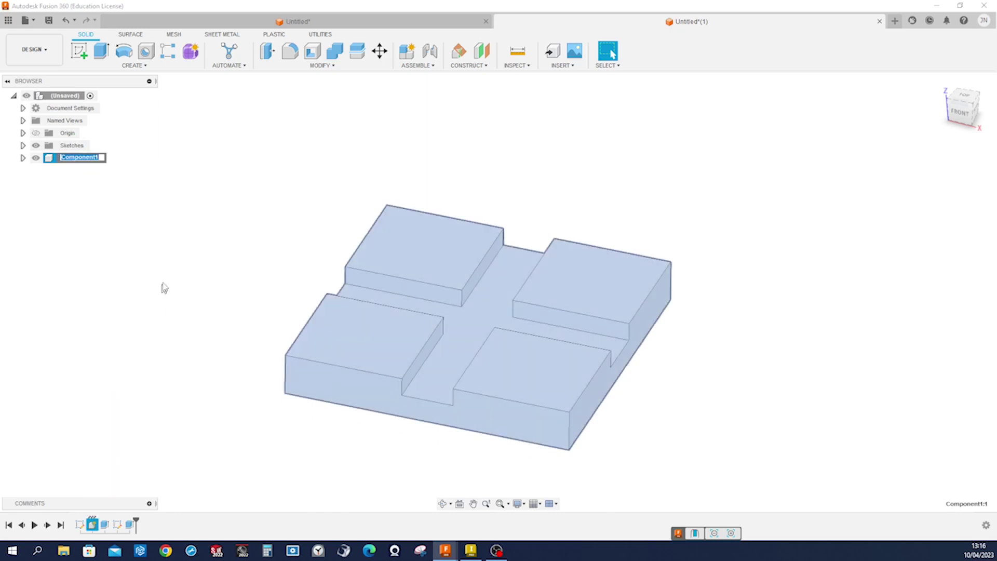
type("base")
key("Return")
left_click(314, 213)
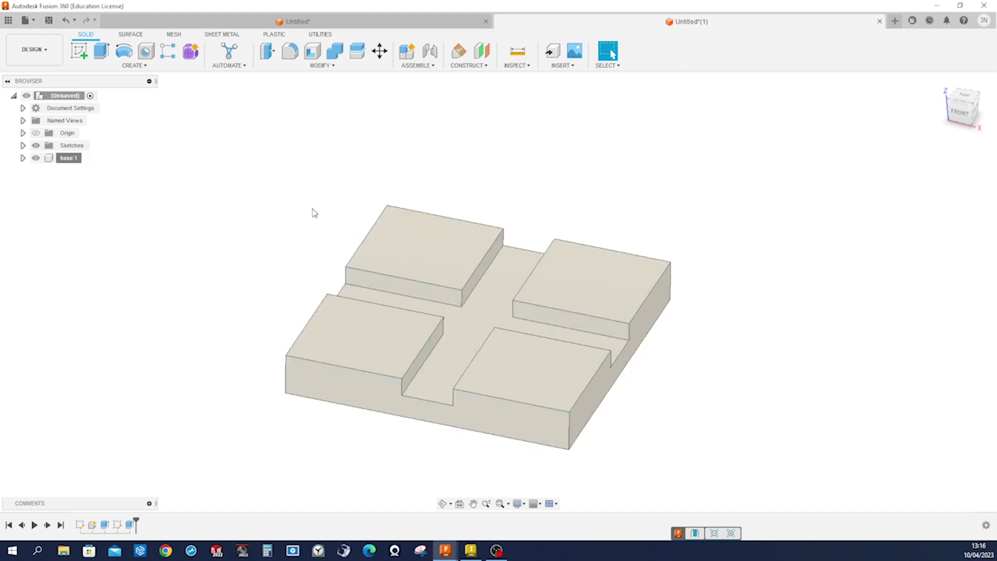
- On the floor of the cross-shaped channel, sketch a centre rectangle from the origin, about 40 mm wide and slightly narrower than the channel
left_click(79, 51)
left_click(444, 368)
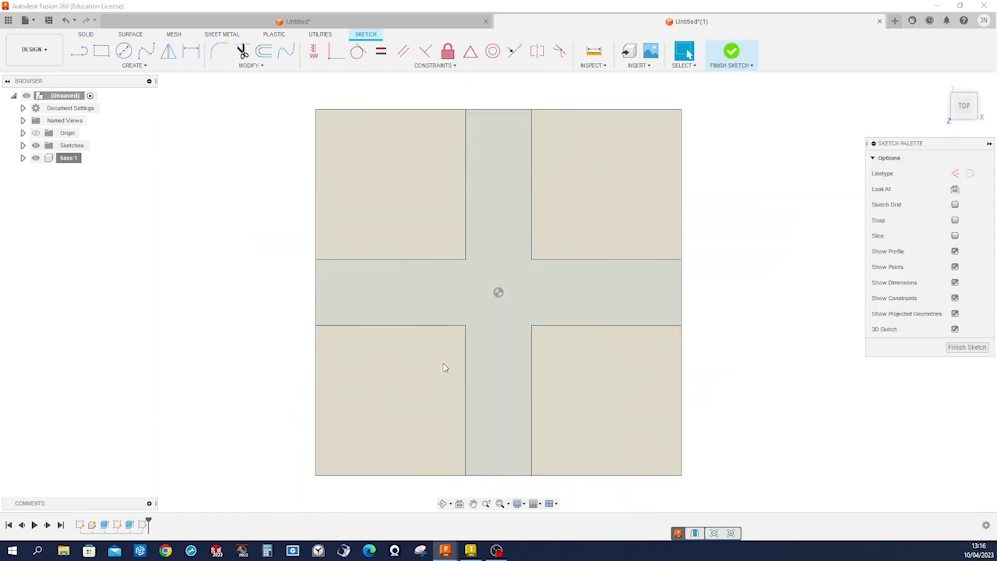
key("s")
left_click(468, 420)
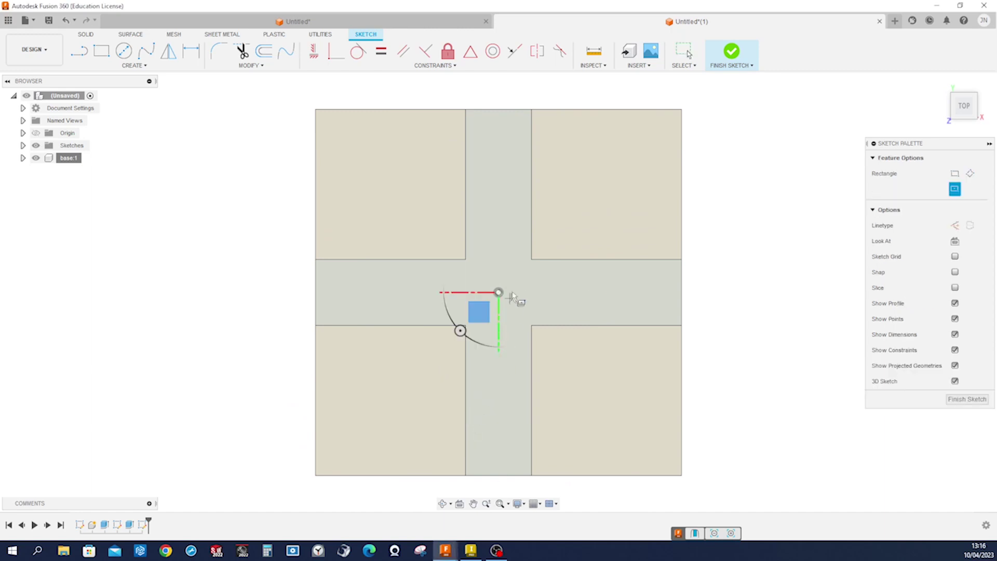
left_click(504, 294)
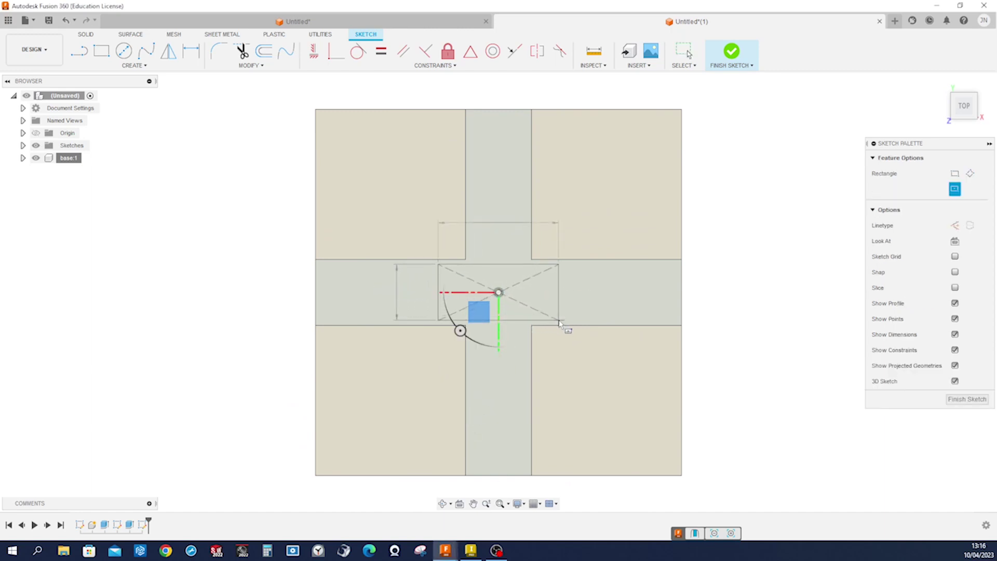
left_click(560, 322)
key("Escape")
- Apply a Coincident constraint between the rectangle's upper corner and the upper edge of the horizontal channel
key("s")
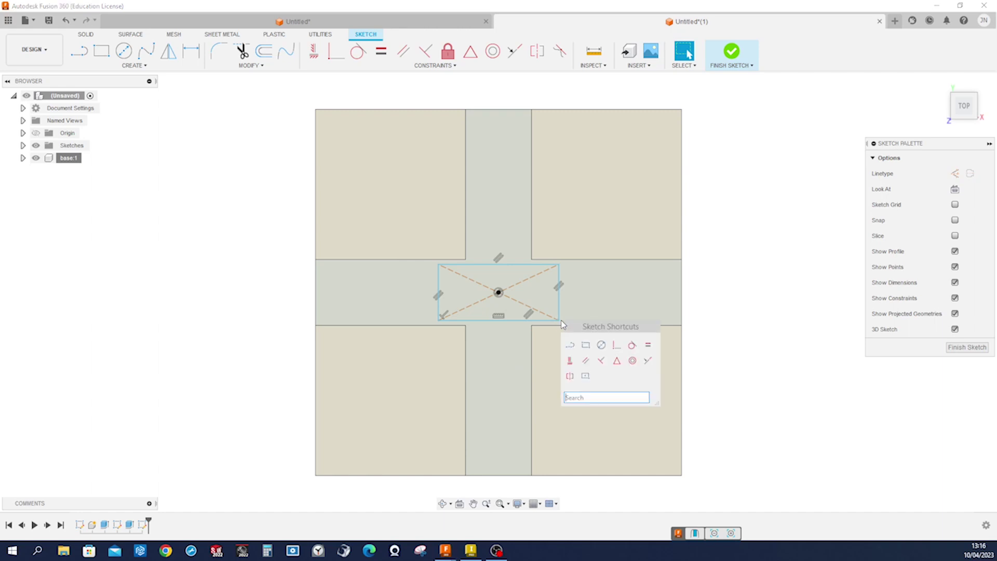
left_click(614, 345)
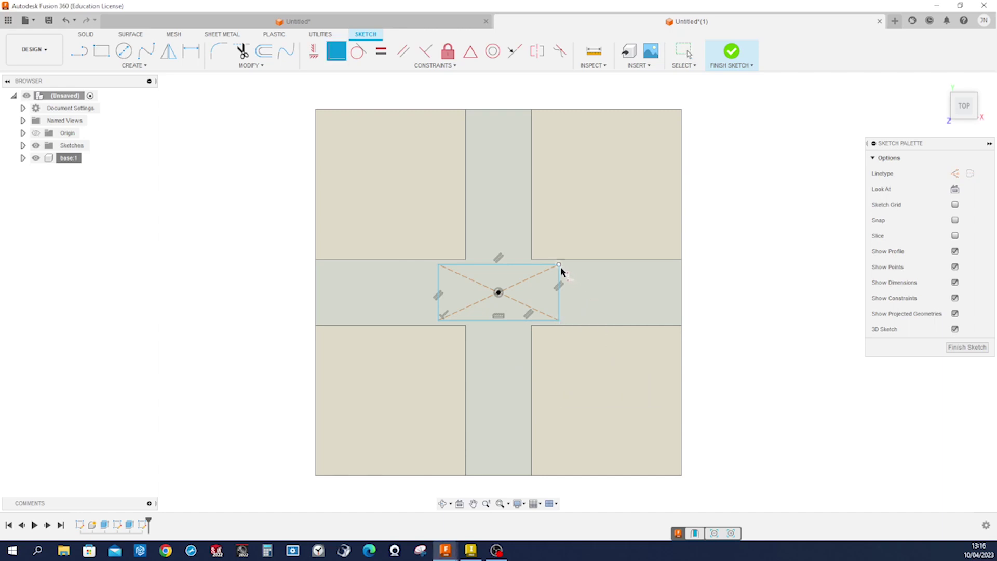
left_click(559, 265)
left_click(565, 261)
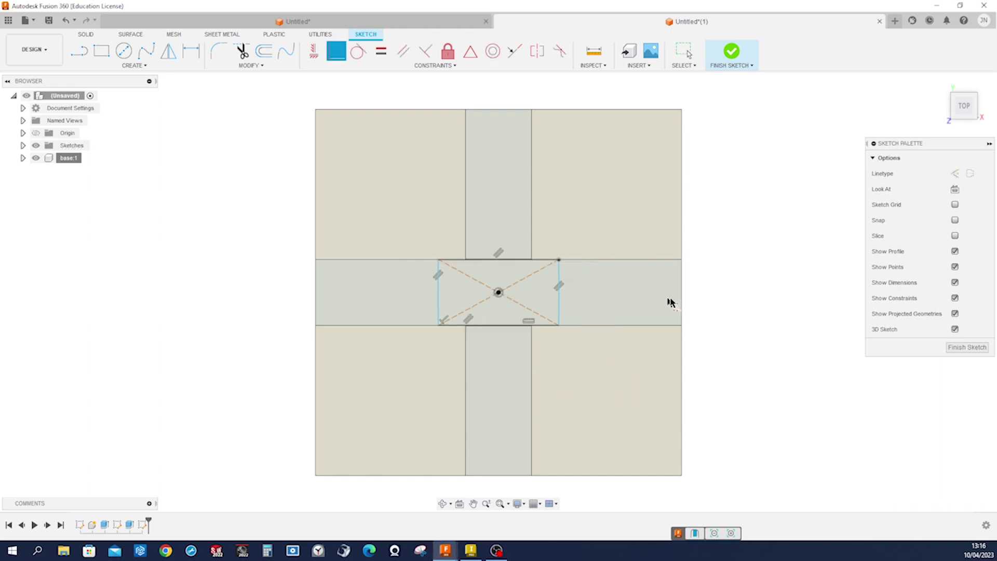
- Dimension the rectangle's long upper edge to 44 mm and finish the sketch
key("d")
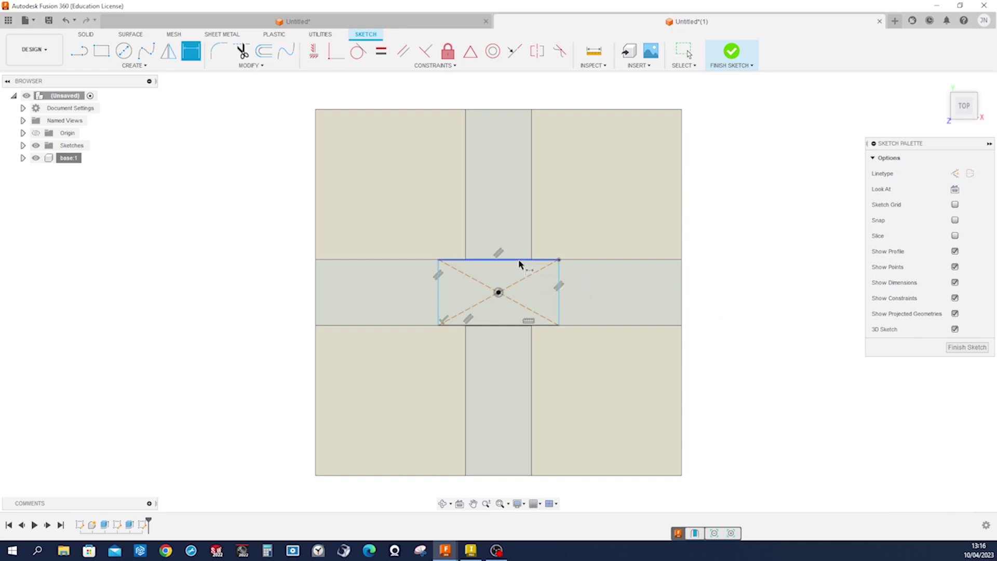
left_click(517, 259)
left_click(515, 244)
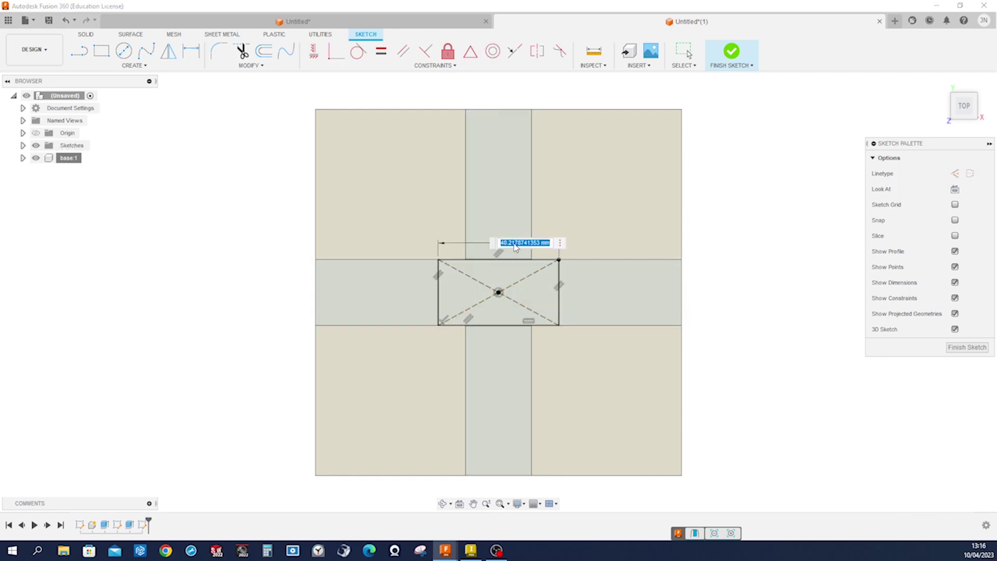
key("Return")
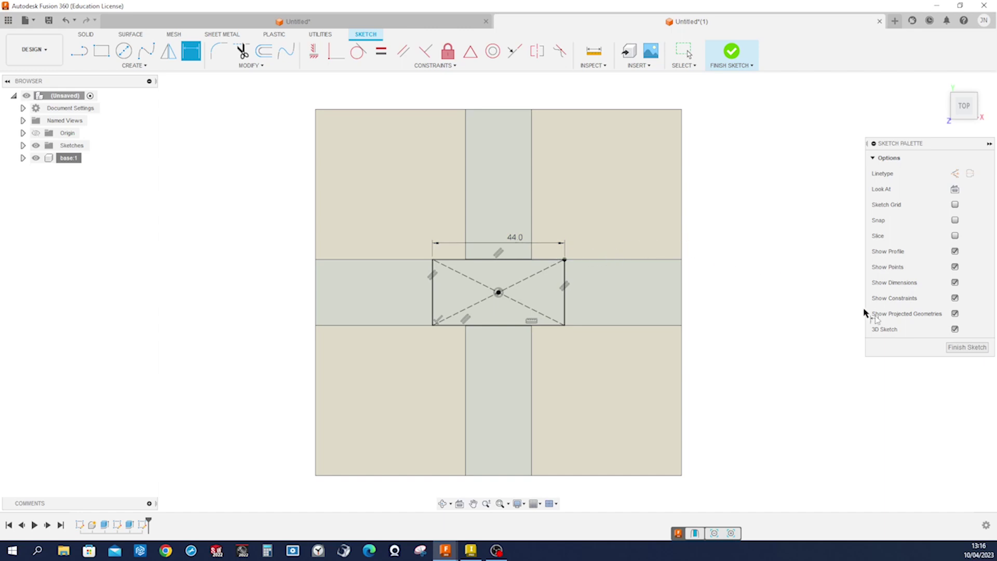
left_click(955, 348)
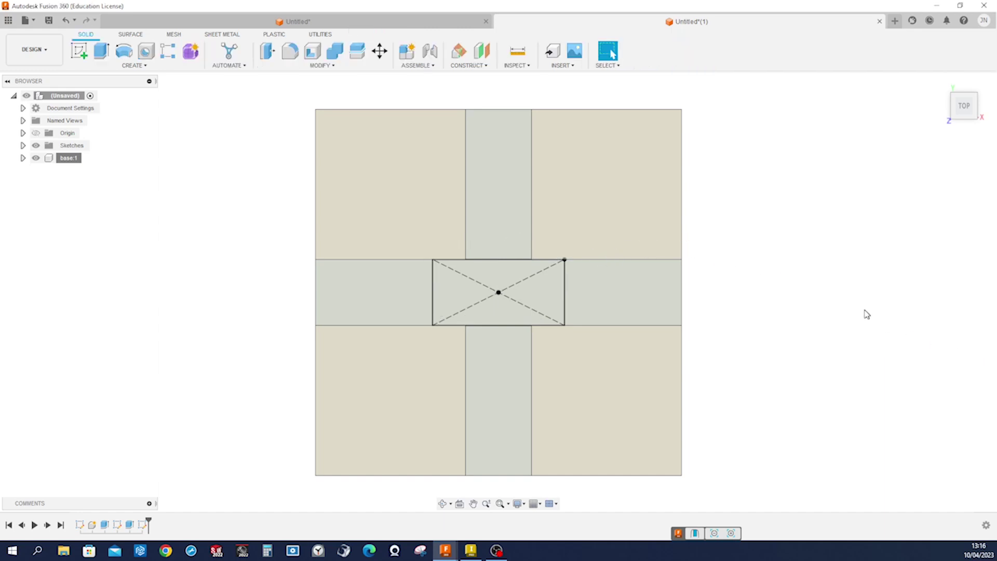
- Extrude the 44 mm rectangle with extent To Object up to the base's top face, as a new component
key("s")
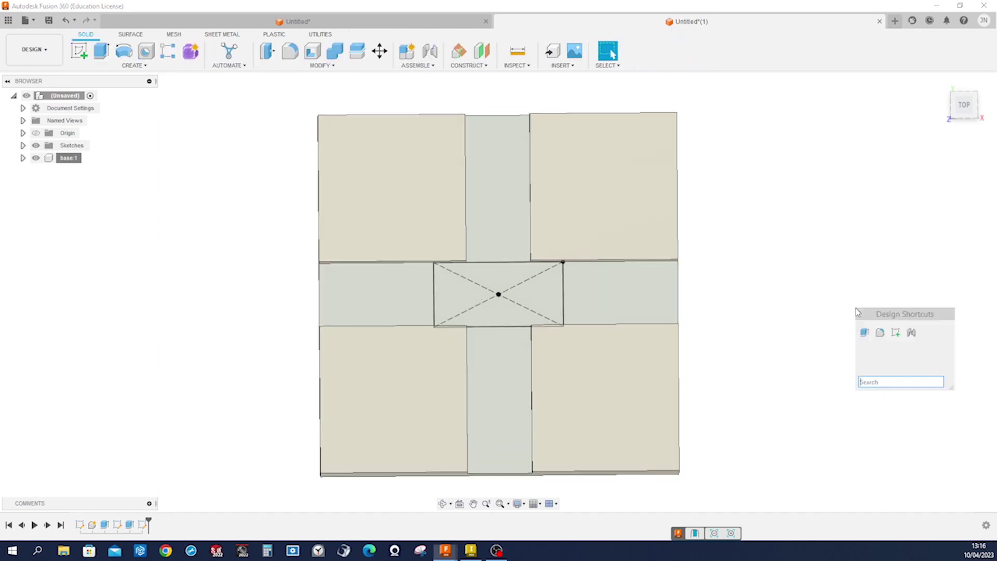
left_click(871, 335)
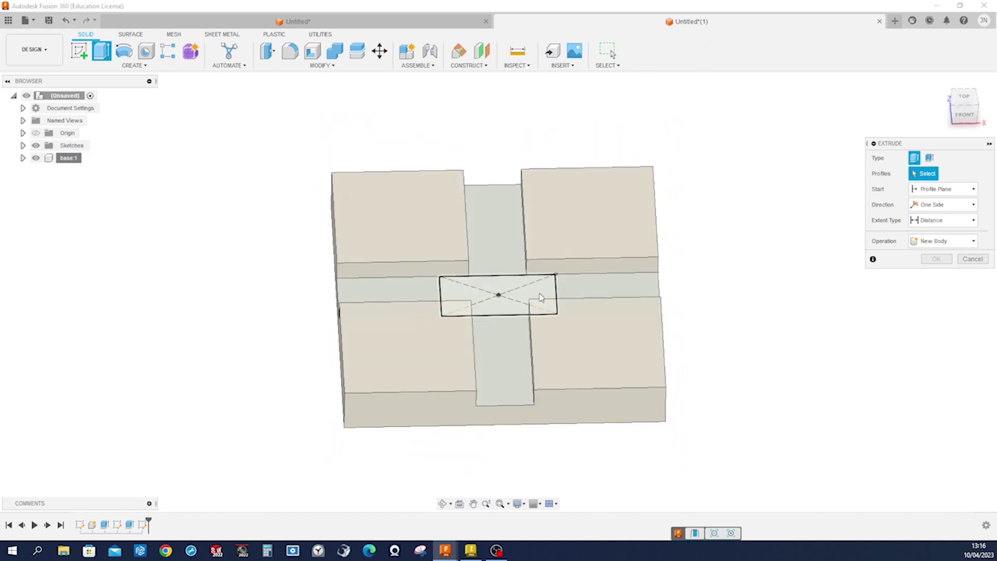
left_click(540, 297)
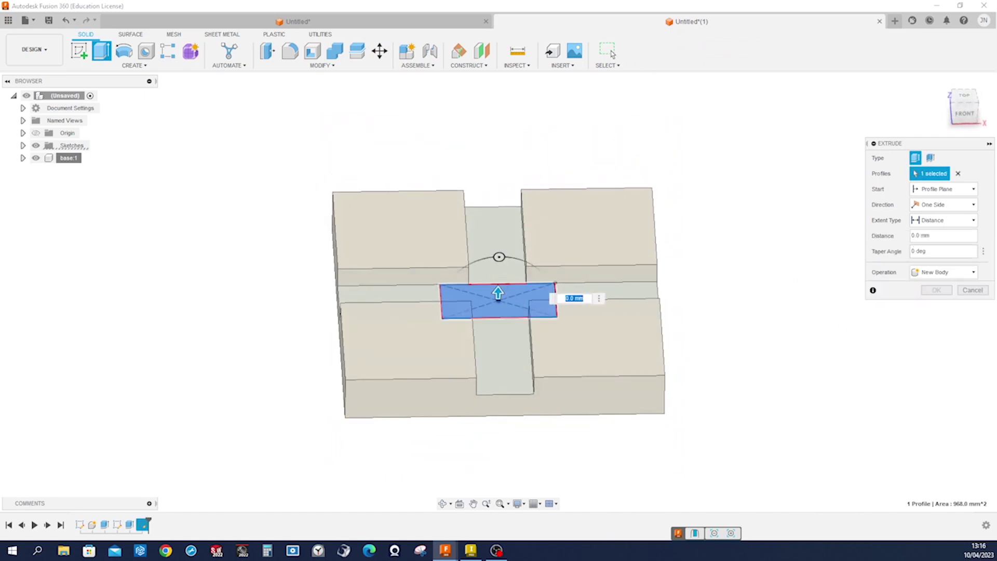
left_click(966, 220)
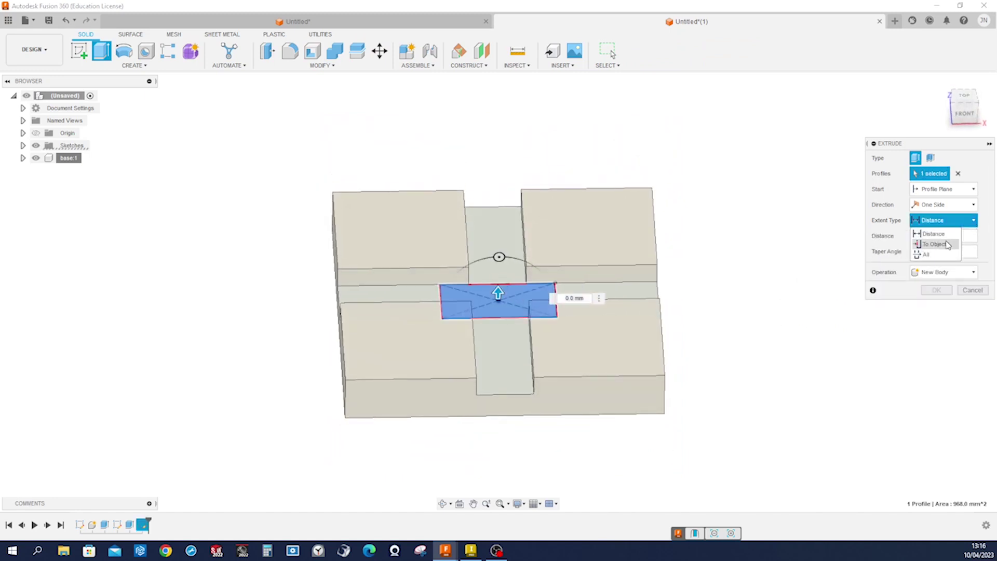
left_click(946, 247)
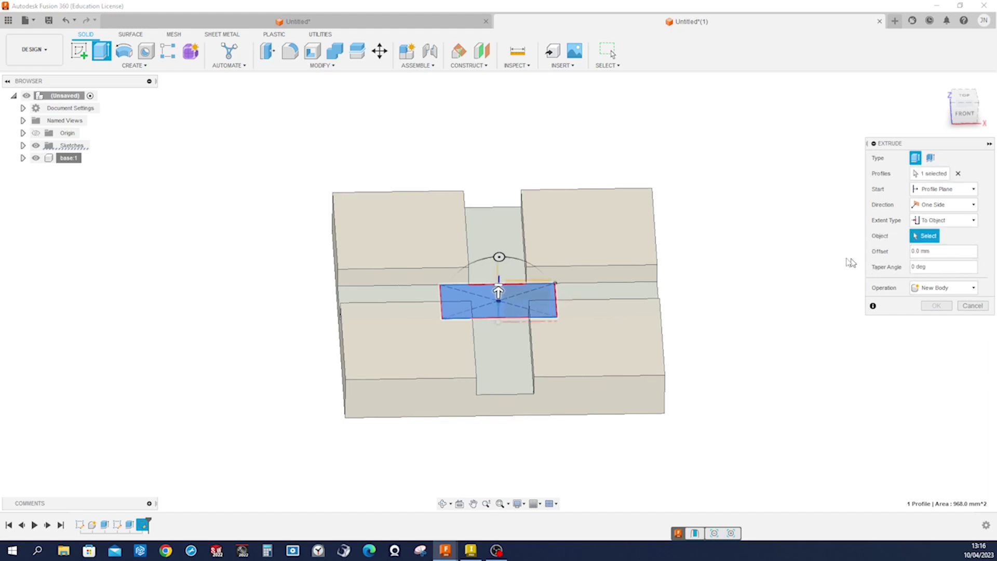
left_click(623, 264)
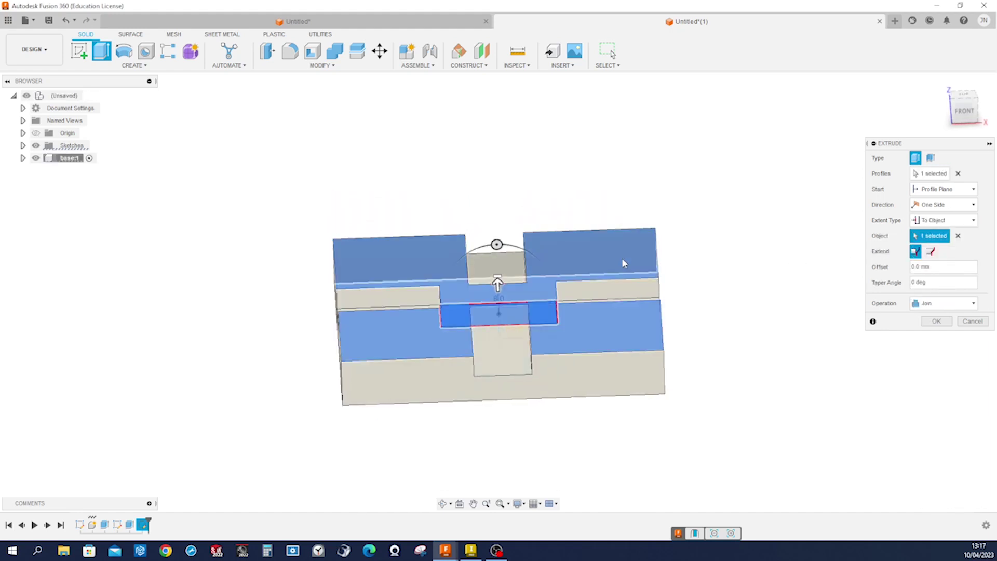
left_click(973, 306)
left_click(942, 361)
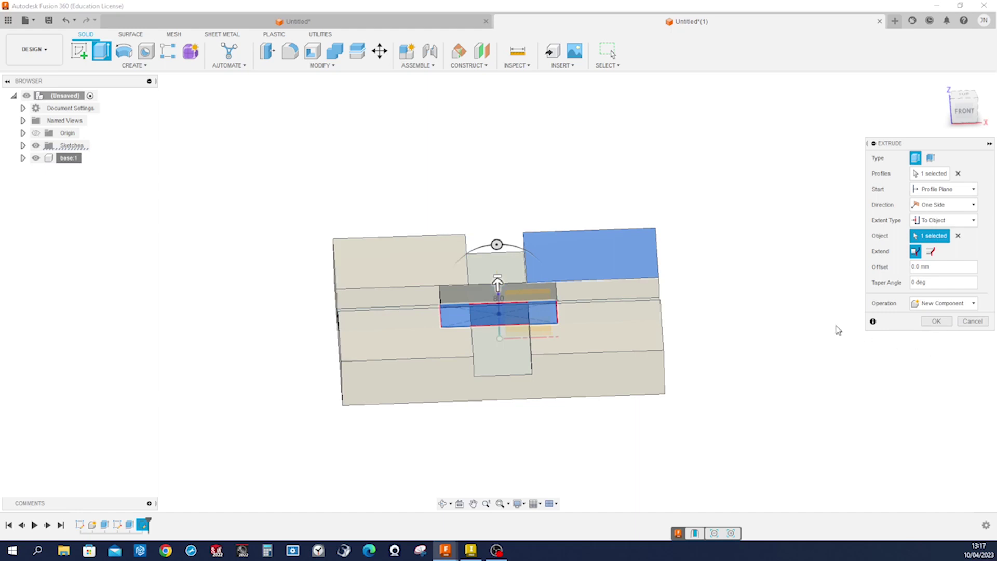
left_click(935, 322)
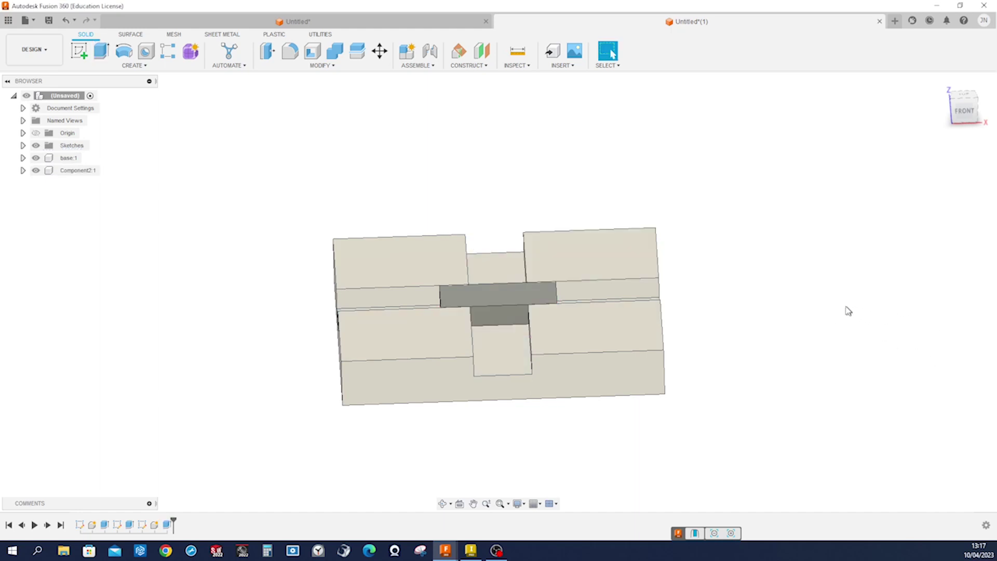
- Apply the Paint - Enamel Glossy (Blue) appearance to the new rectangular component in the channel
key("a")
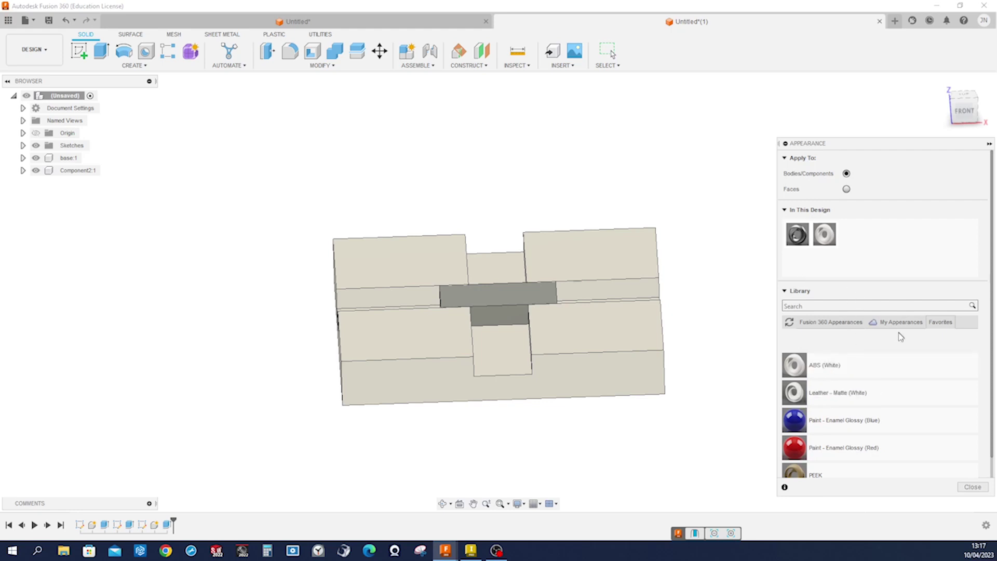
left_click_drag(802, 420, 510, 295)
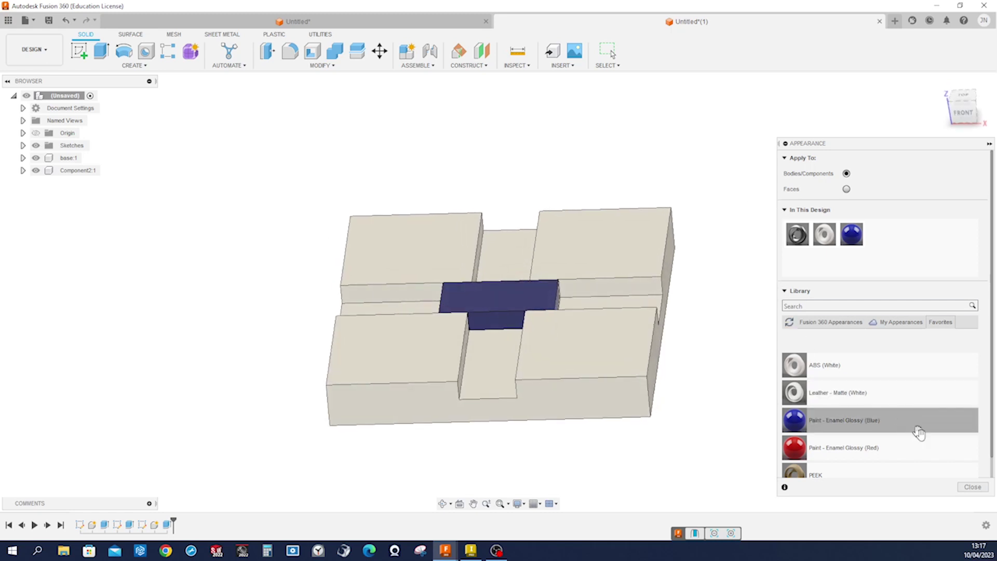
left_click(973, 488)
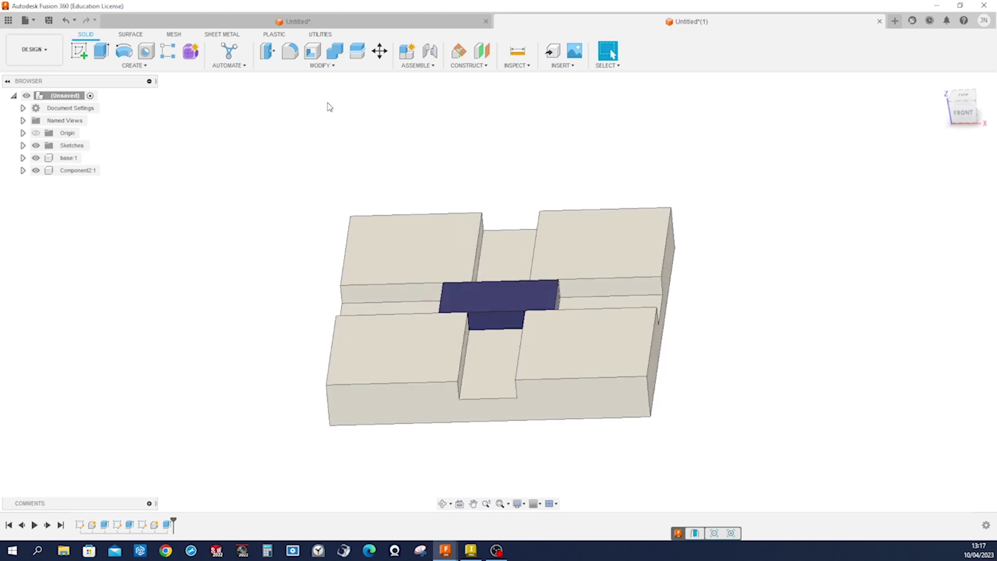
- Start a sketch on the blue block's top face and draw a circle about 13.8 mm in diameter near its centre
left_click(79, 51)
left_click(481, 297)
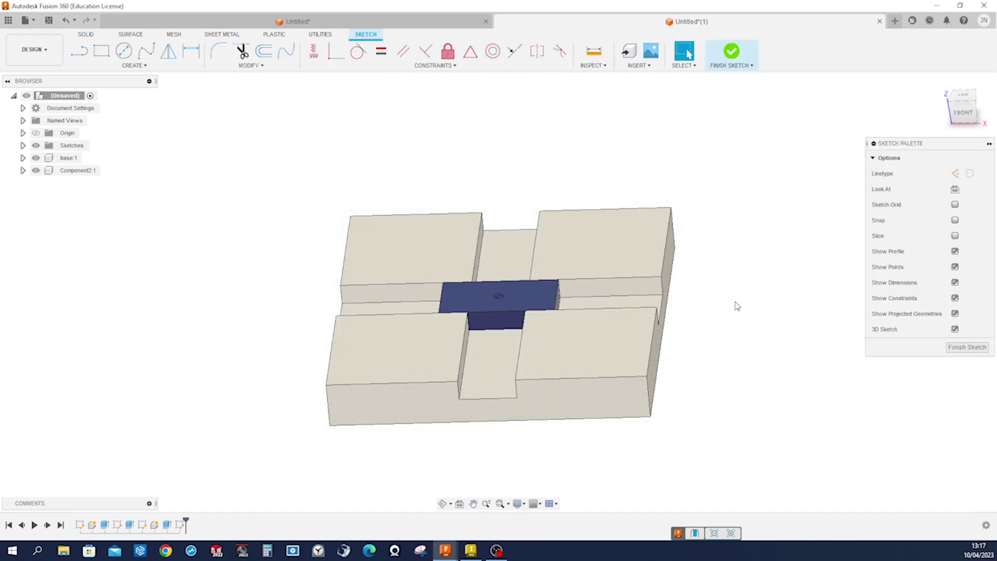
key("s")
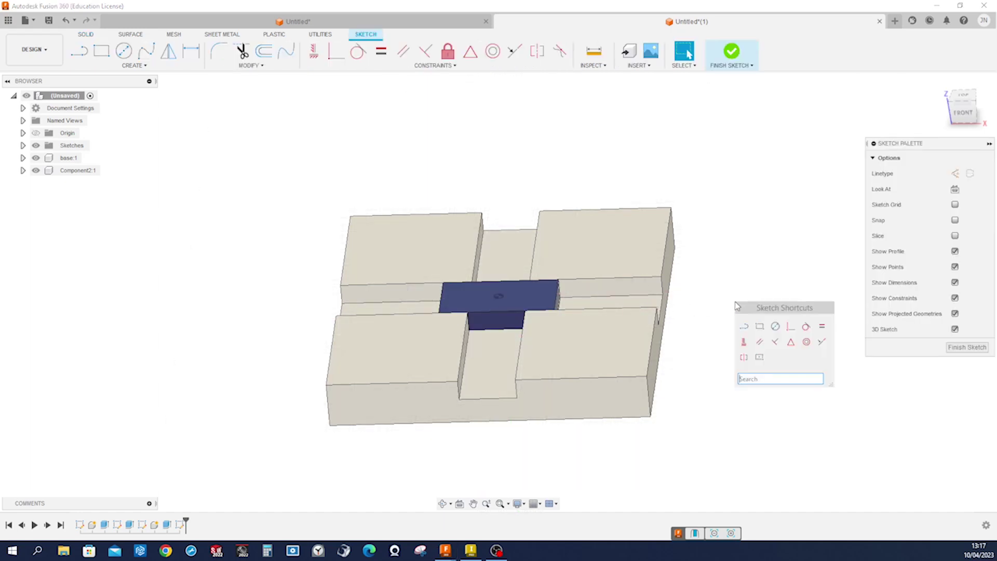
left_click(777, 329)
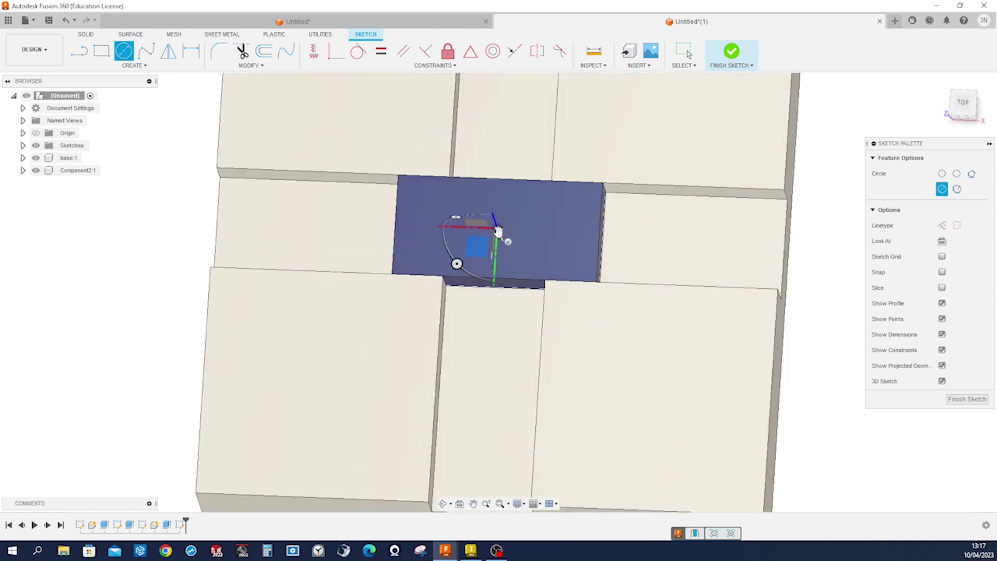
left_click(512, 235)
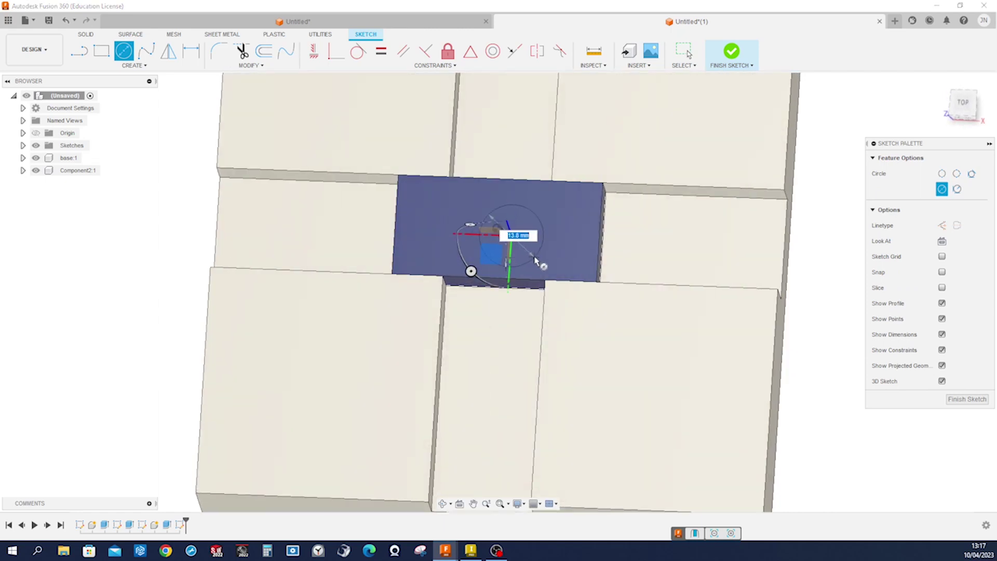
left_click(535, 258)
key("Escape")
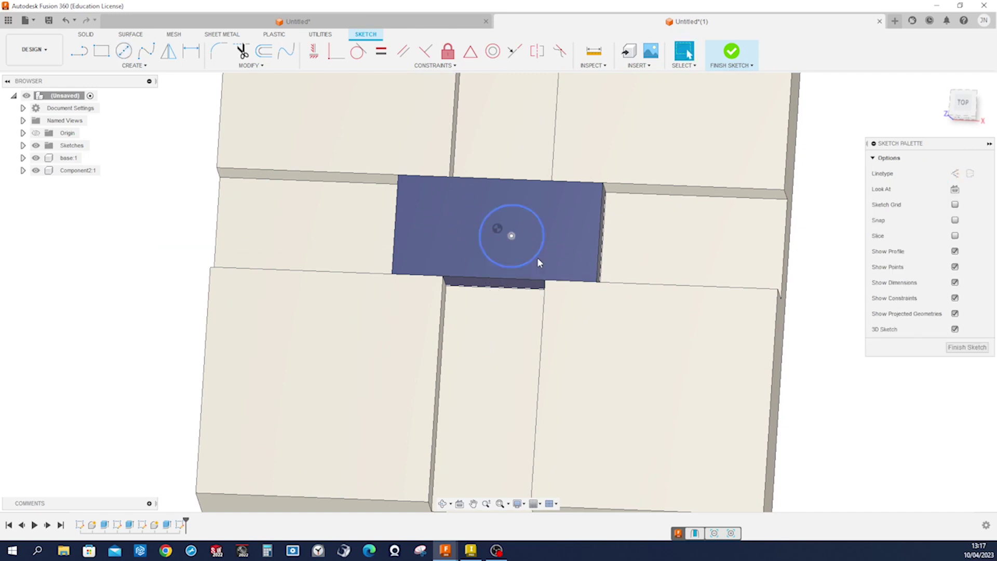
- Apply a Coincident constraint between the circle's centre and the origin point at the middle of the blue block
key("s")
left_click(593, 283)
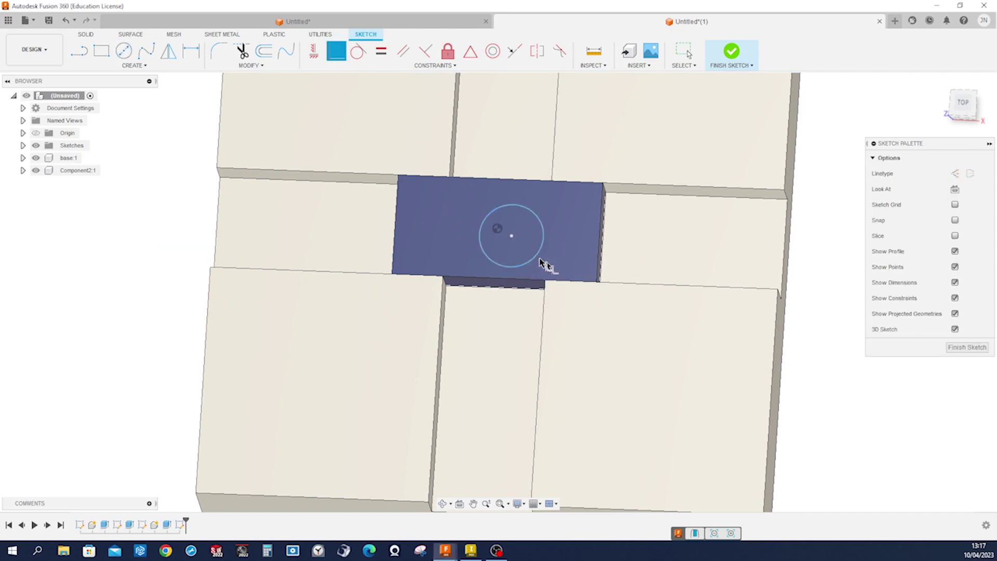
left_click(504, 239)
left_click(497, 229)
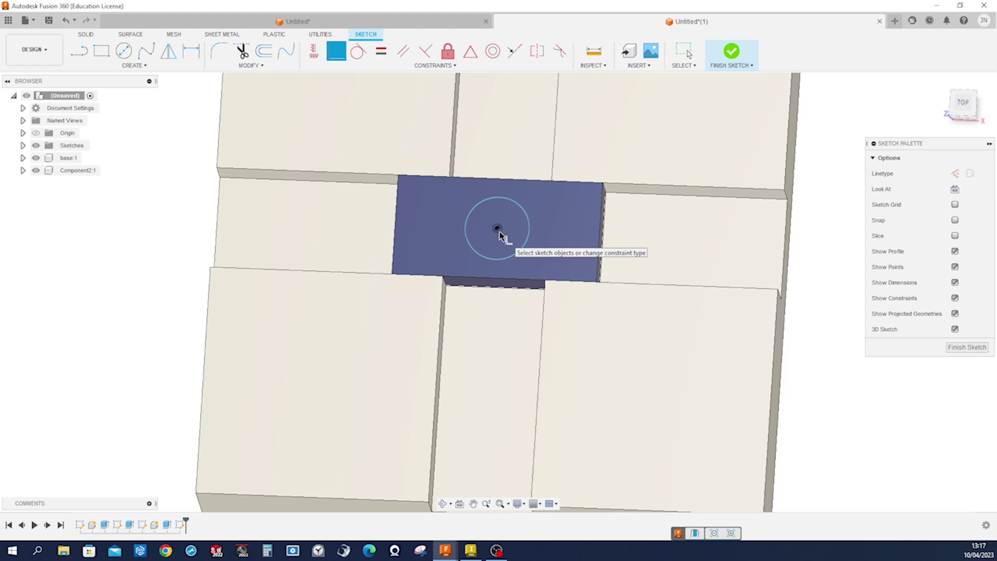
- Dimension the circle's diameter to 12 mm and finish the sketch
key("d")
left_click(526, 251)
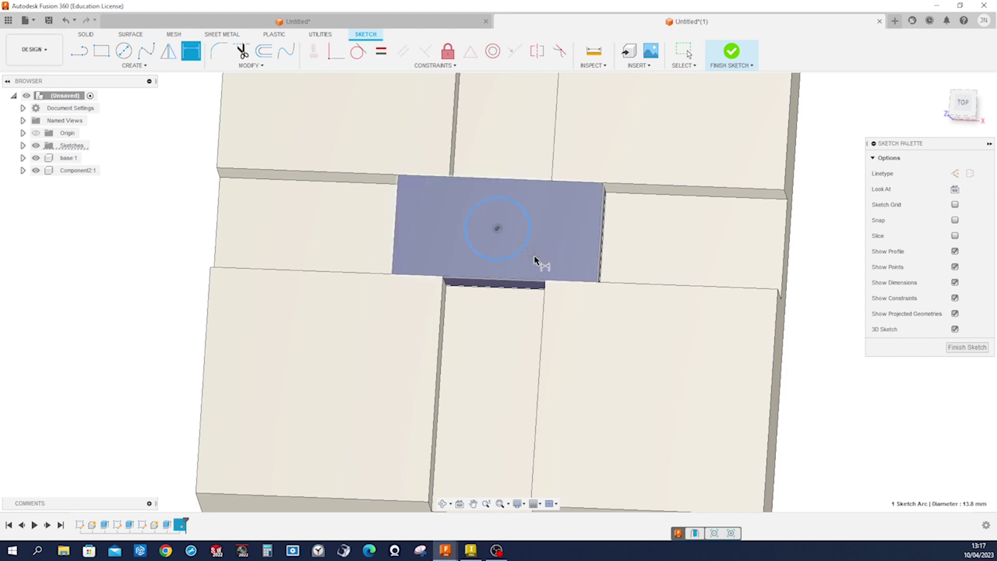
left_click(537, 260)
type("12")
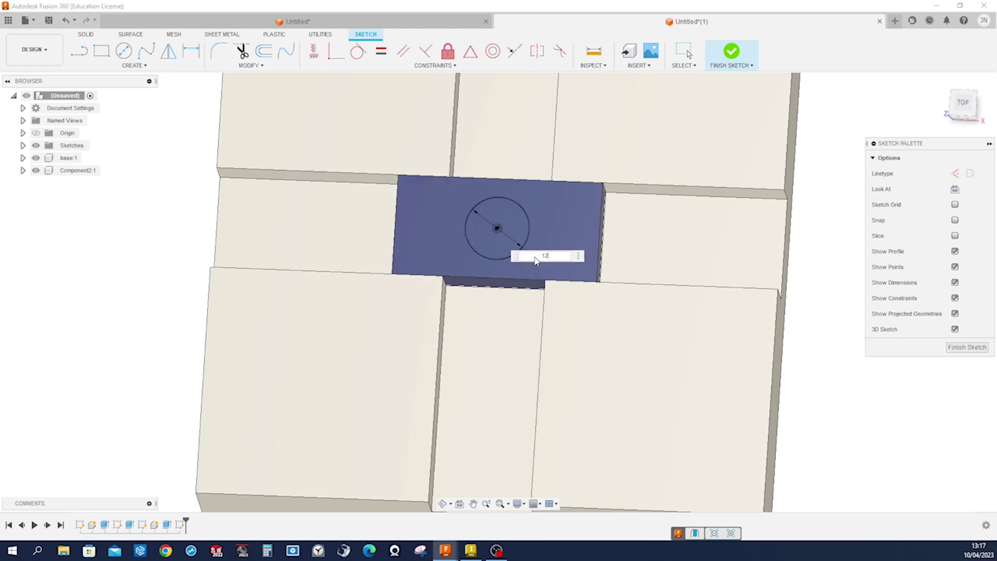
key("Return")
left_click(949, 345)
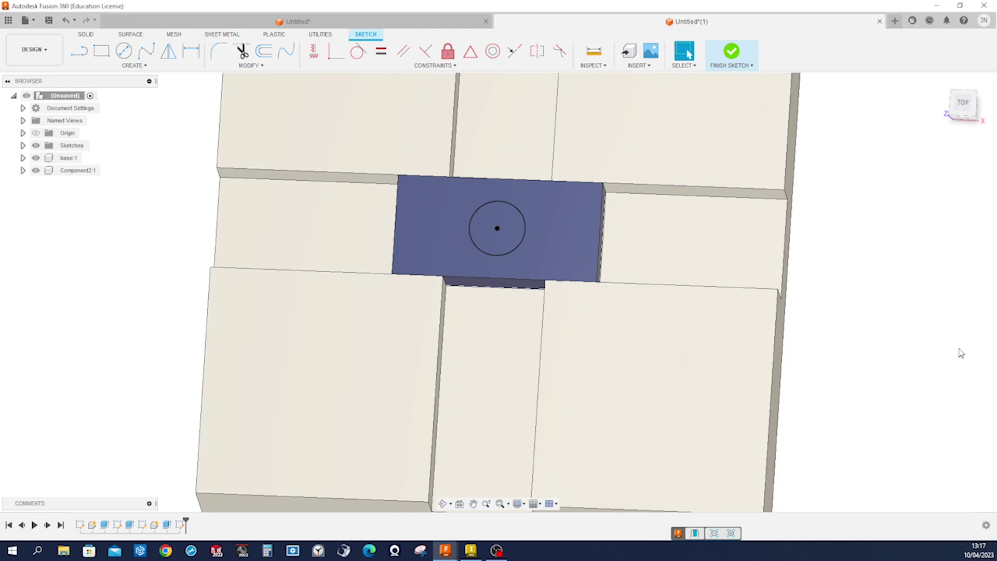
- Extrude the 12 mm circle 6 mm upward from the blue block's top face
key("s")
left_click(889, 361)
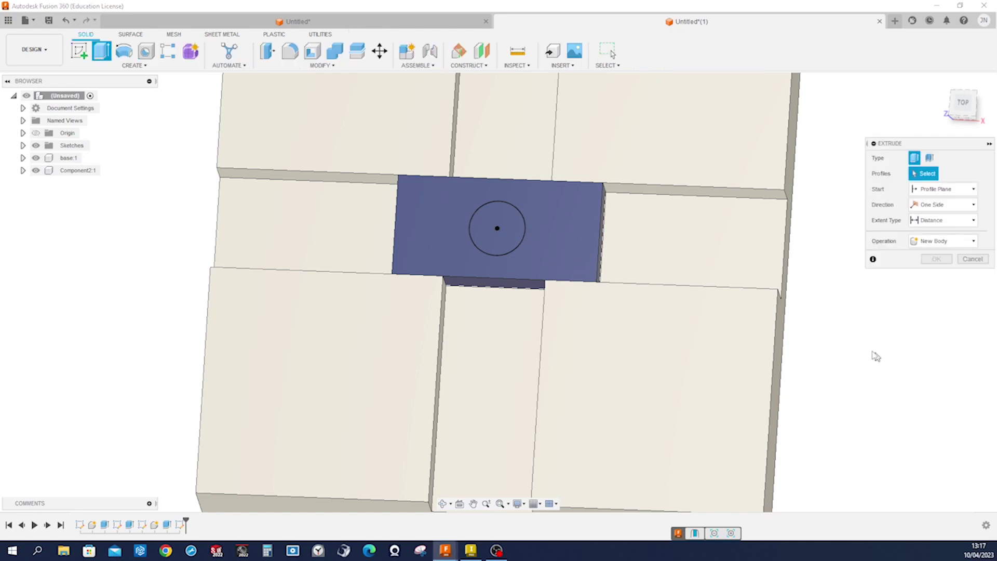
left_click(511, 252)
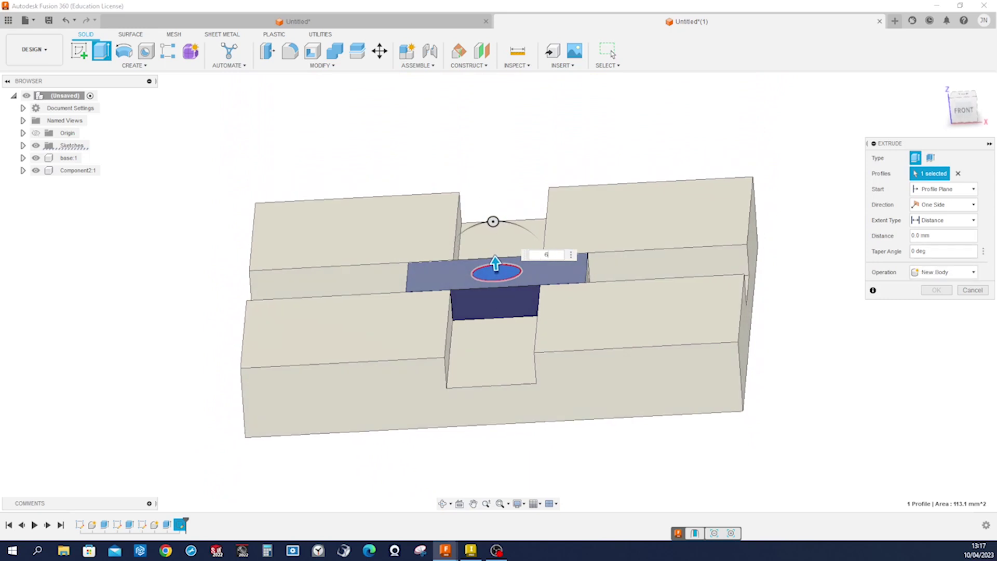
key("Return")
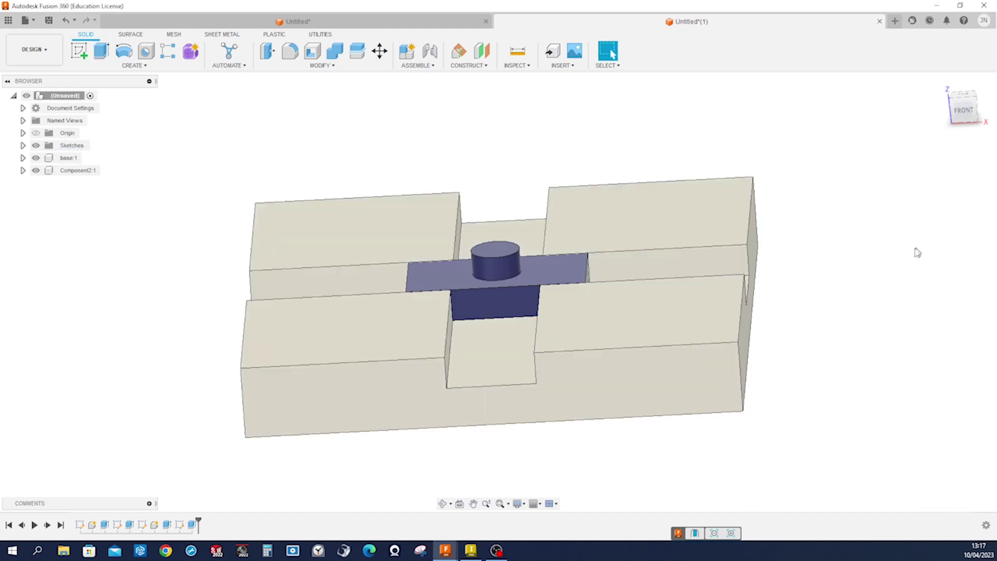
scroll(698, 160, "down", 1)
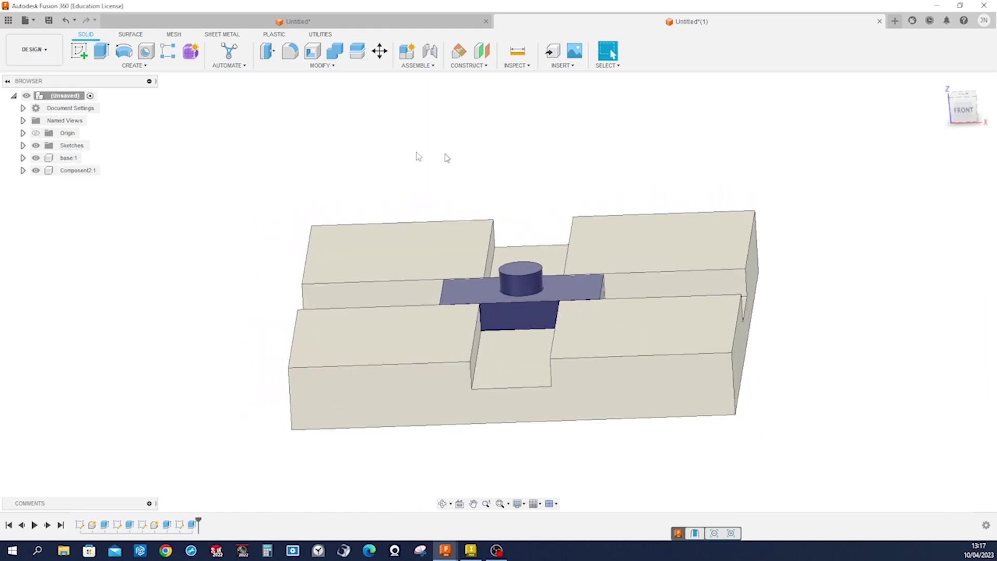
- Rename the blue block's component as slider
right_click(84, 173)
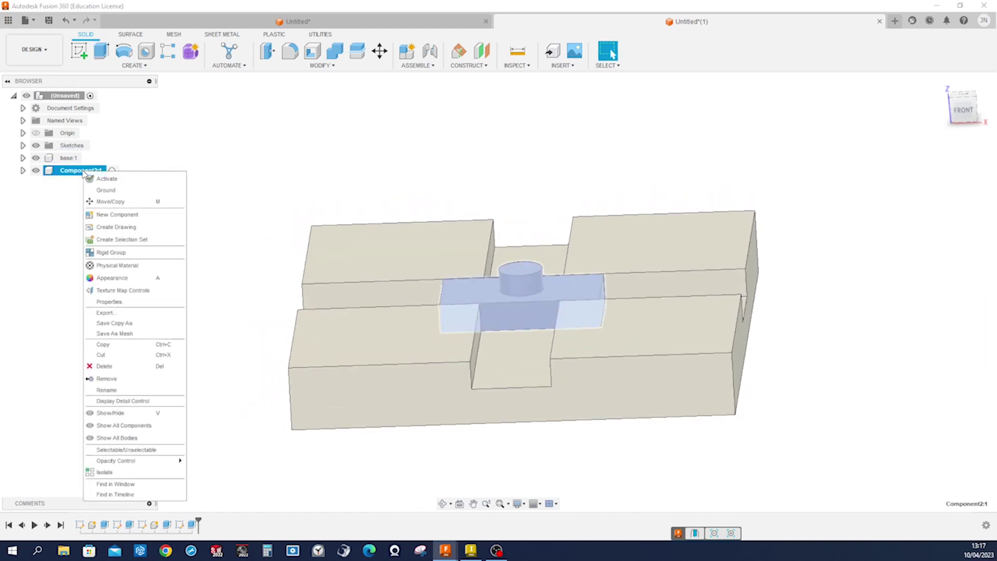
left_click(140, 391)
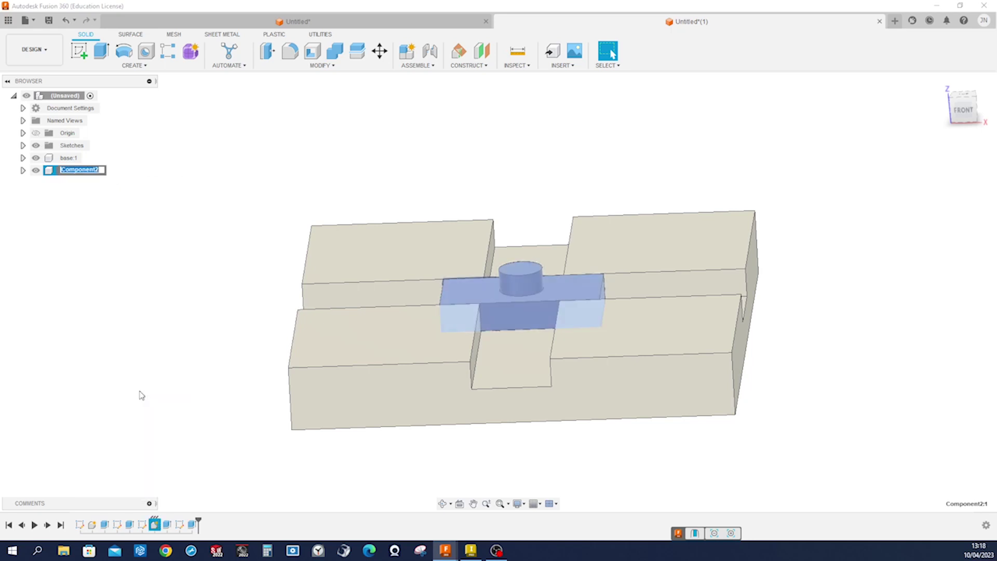
type("slider")
key("Return")
left_click(175, 277)
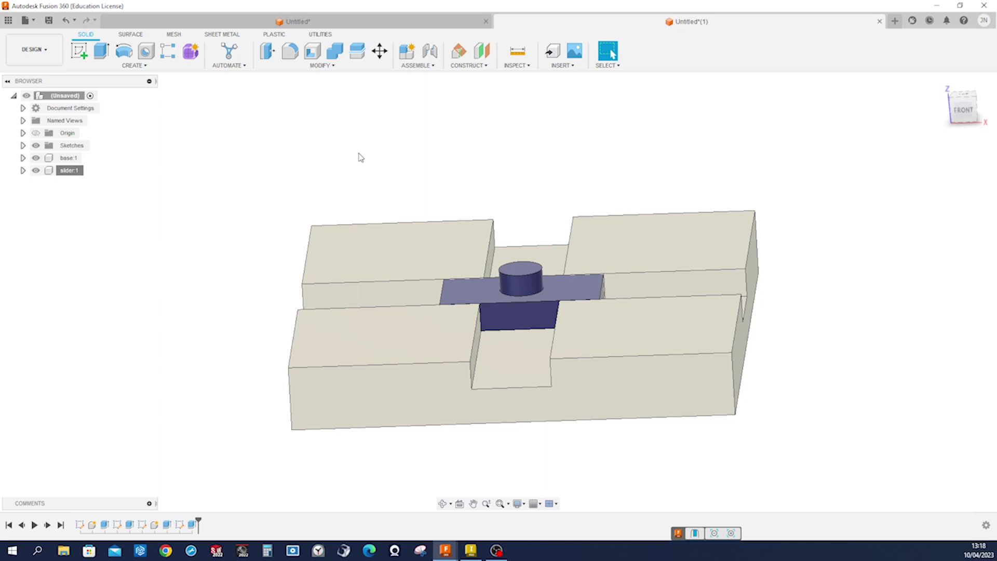
- Start a Joint, hide the base, and snap the first component's origin to the centre of the slider's bottom face
key("j")
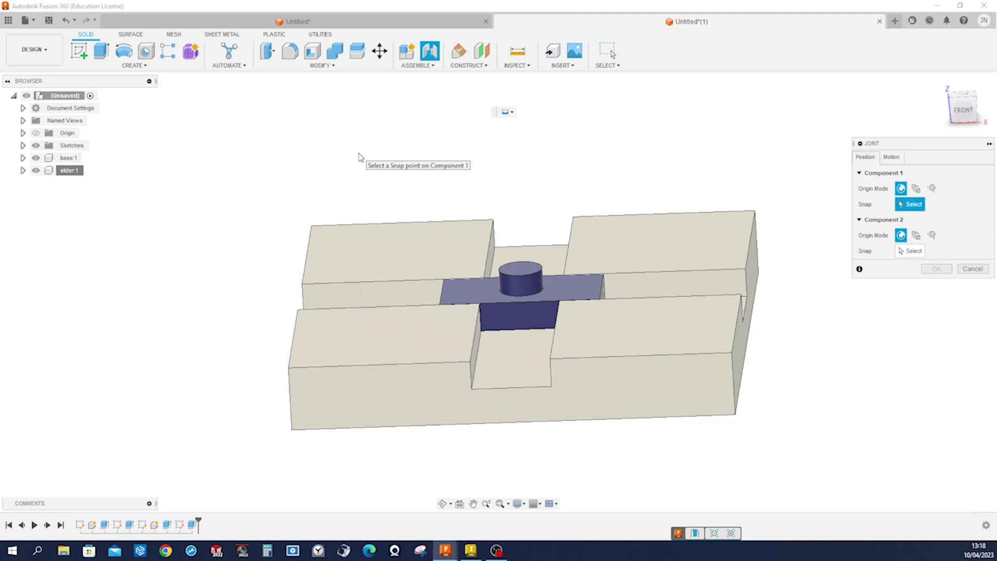
middle_click_drag(879, 262, 871, 232, "shift")
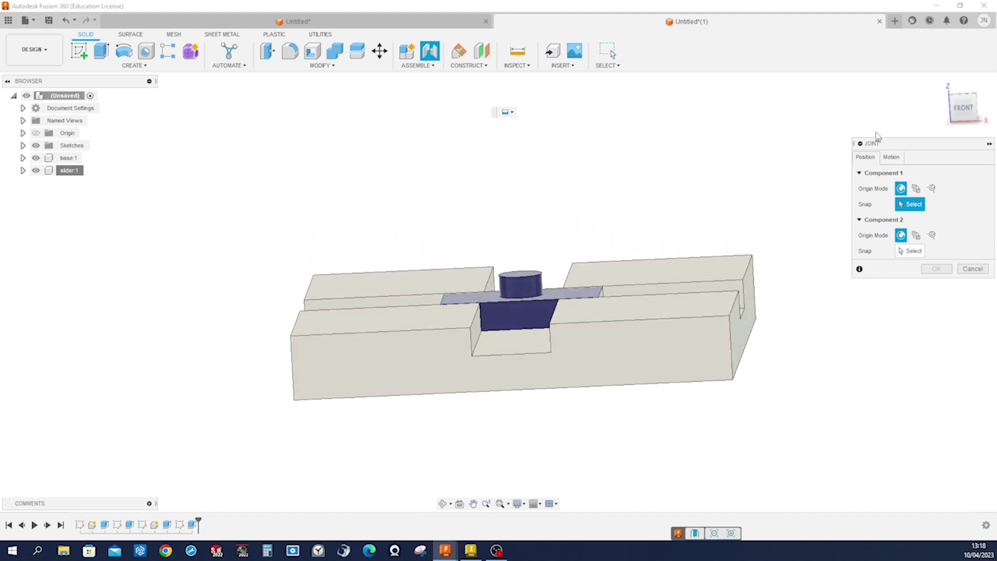
middle_click_drag(809, 156, 805, 160, "shift")
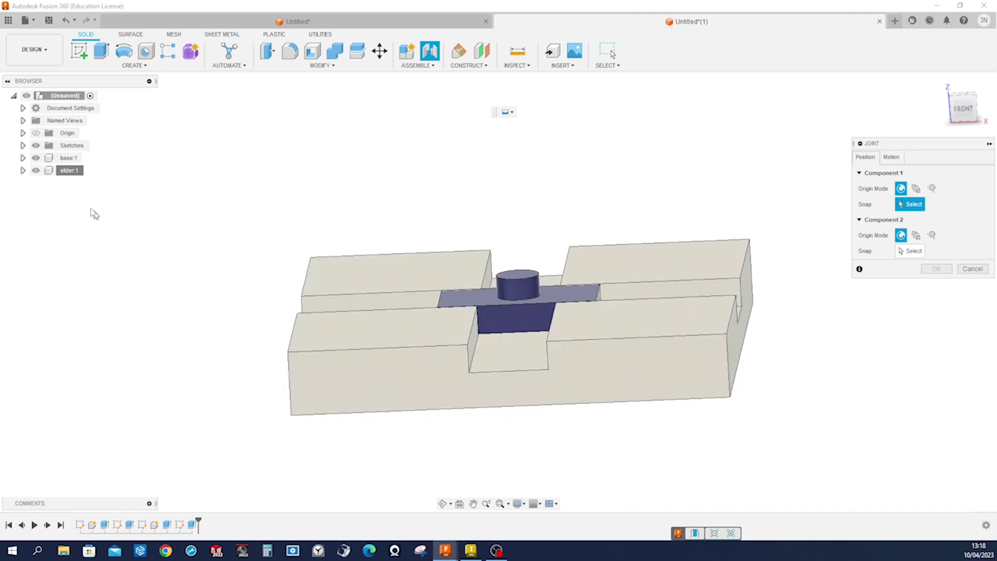
left_click(36, 158)
middle_click_drag(550, 244, 581, 313, "shift")
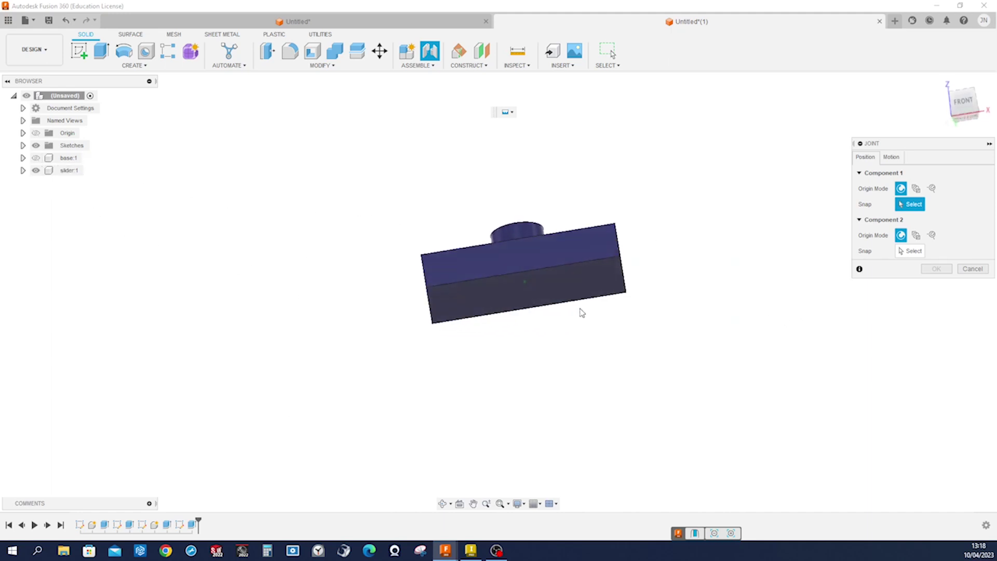
left_click(526, 288)
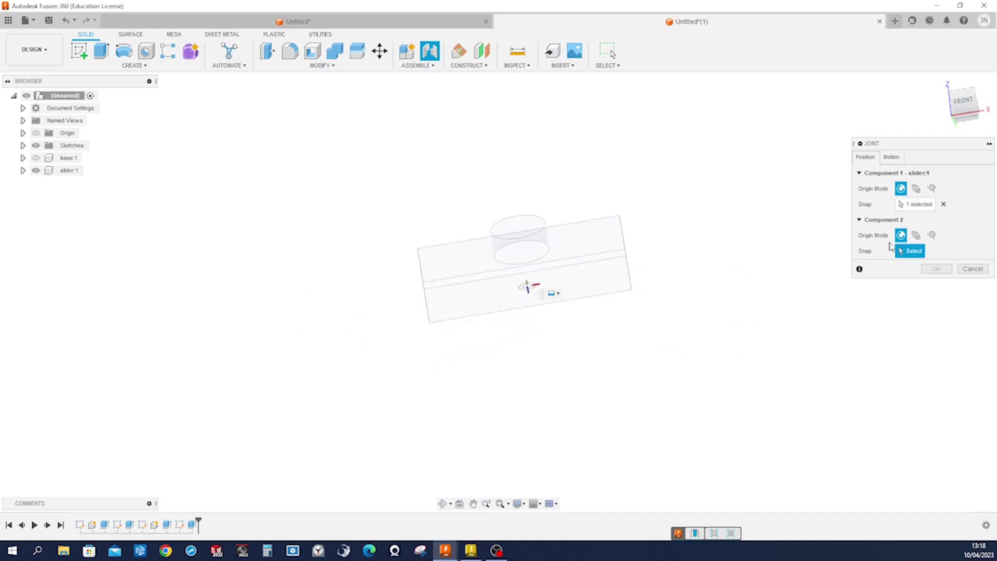
- Show the base, hide the slider, and snap the joint's second origin to the centre of the base's channel floor
middle_click_drag(483, 237, 379, 189, "shift")
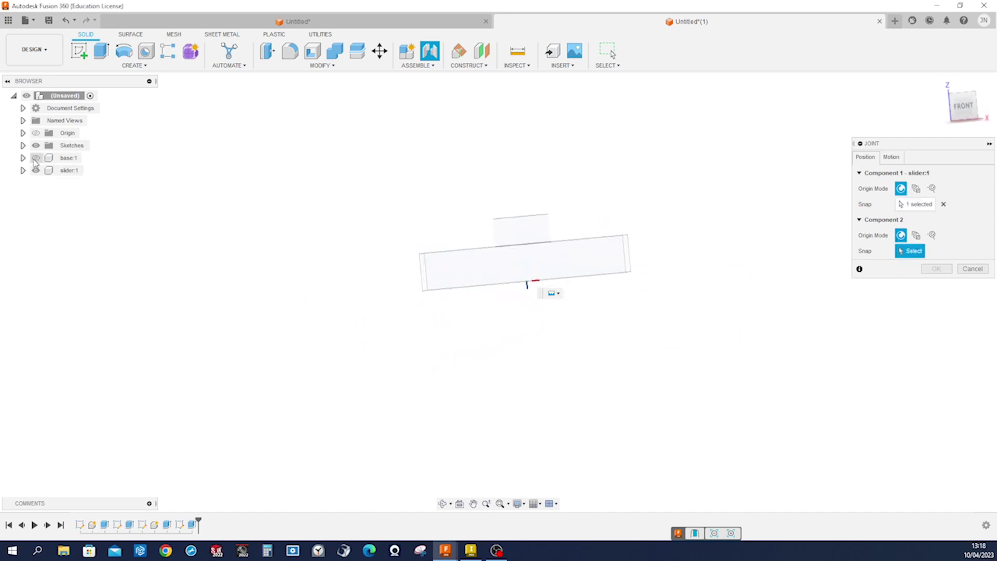
left_click(37, 158)
left_click(36, 158)
left_click(36, 171)
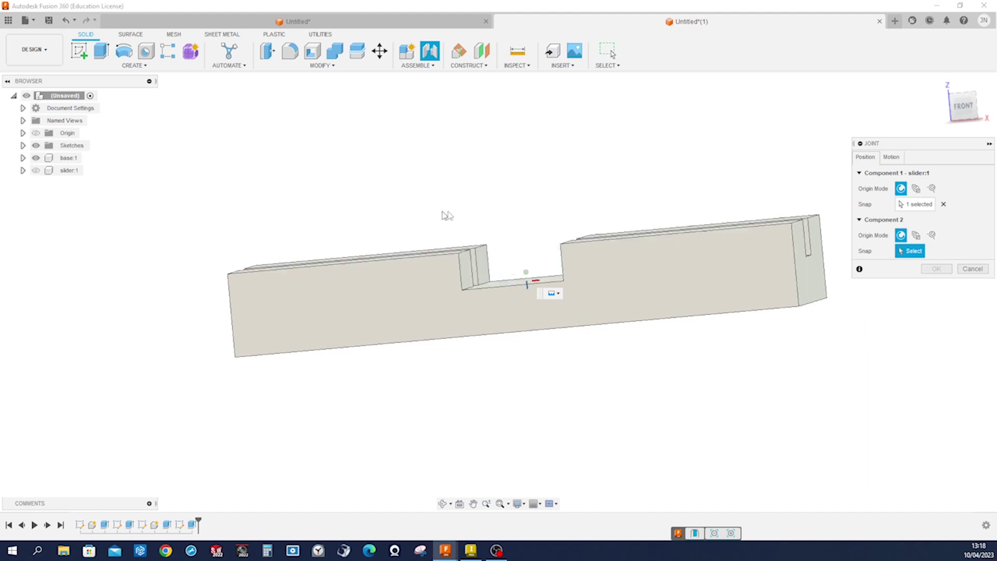
scroll(446, 215, "up", 5)
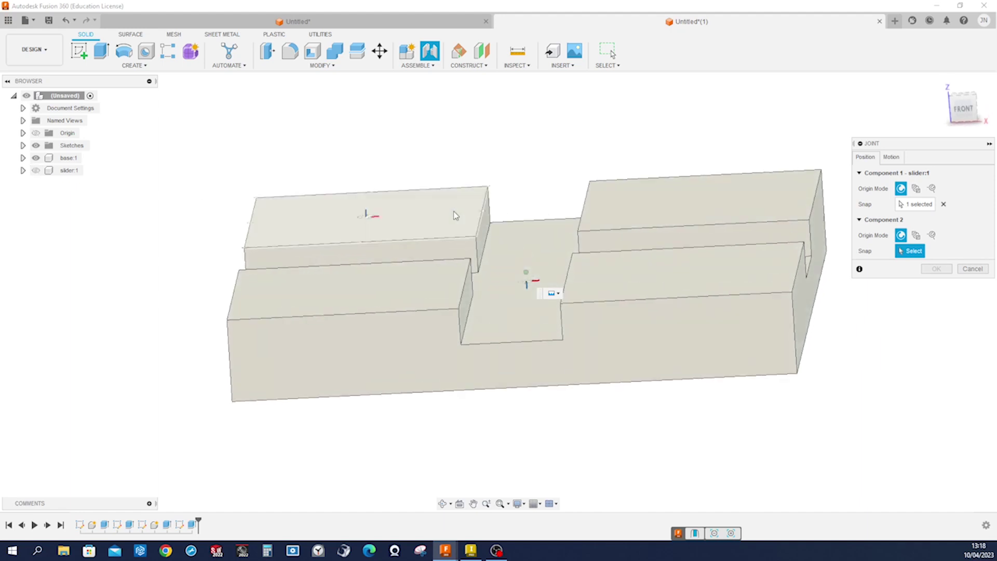
left_click(526, 285)
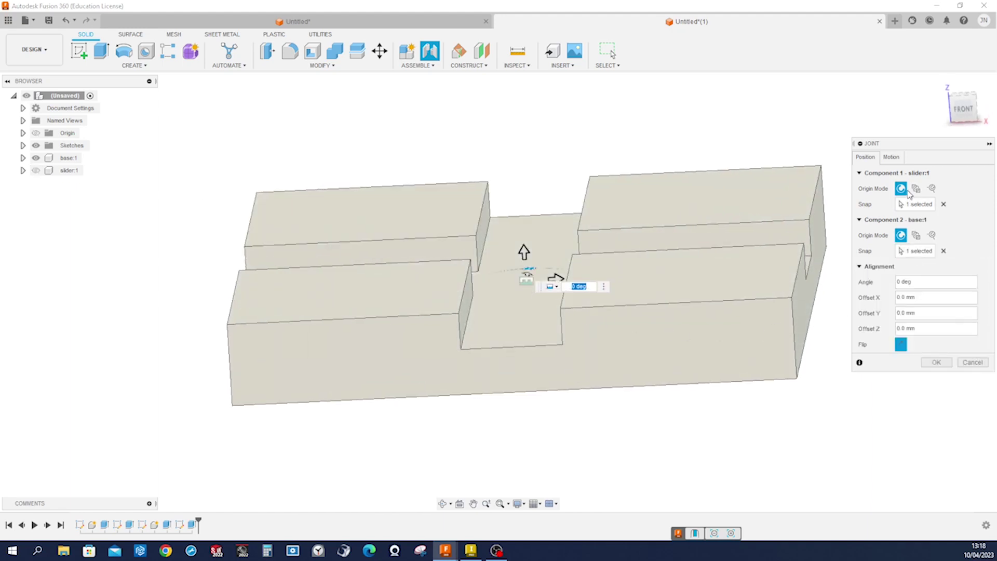
- Set the joint's motion type to Slider with the slide direction along the X Axis, and create the joint
left_click(891, 156)
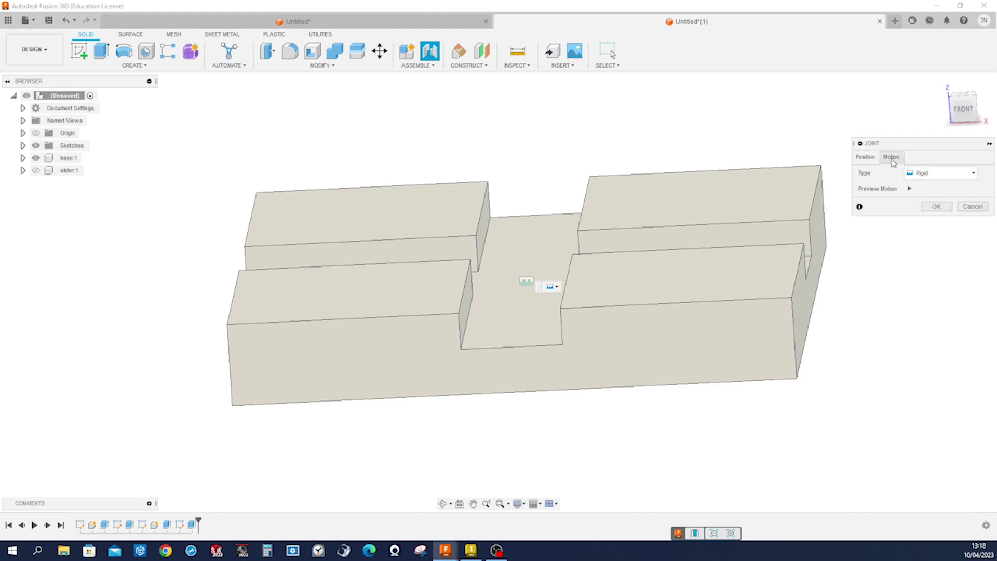
left_click(975, 176)
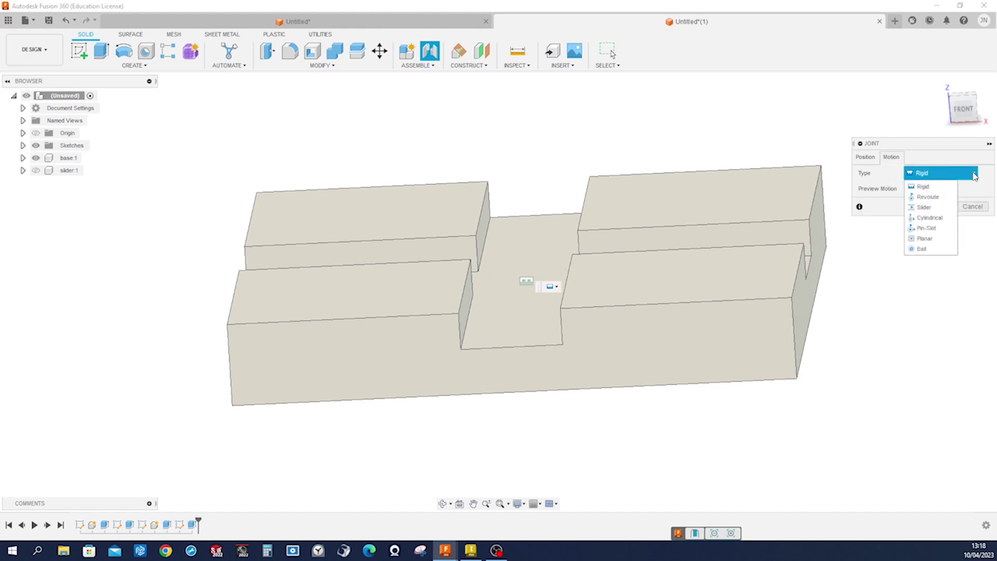
left_click(939, 208)
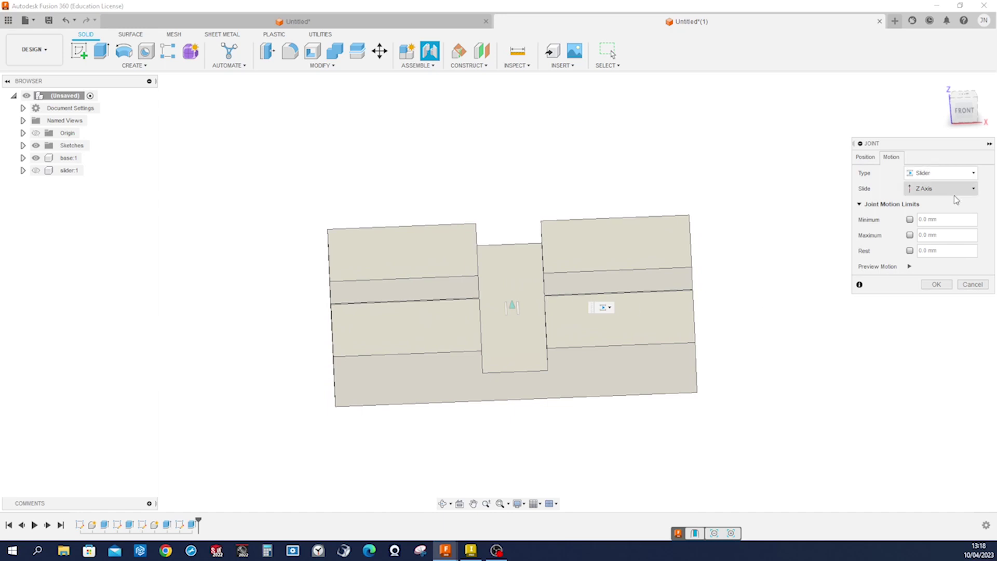
left_click(974, 189)
left_click(940, 207)
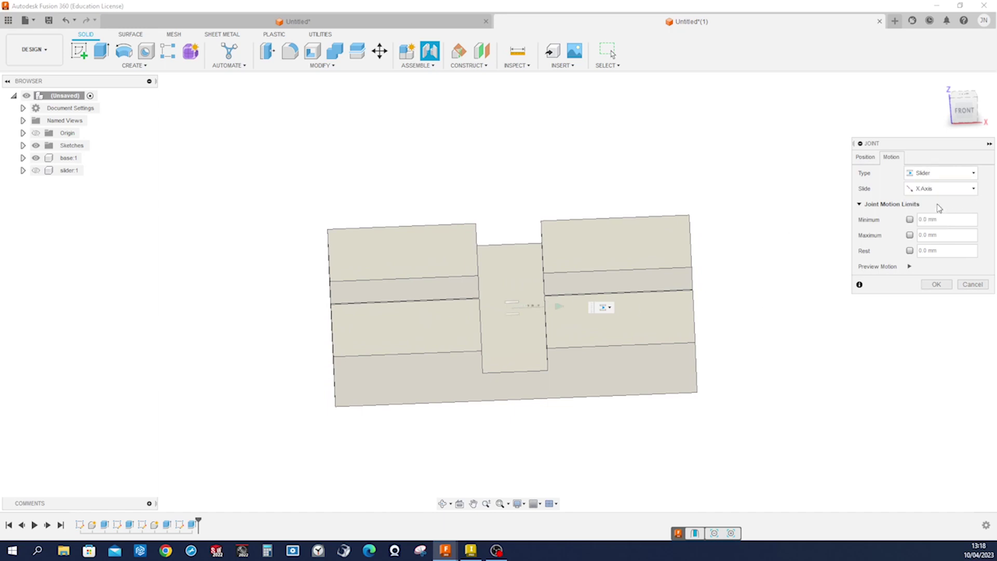
left_click(936, 284)
- Show the slider component again and move it by its cylindrical knob to test the joint
left_click(36, 183)
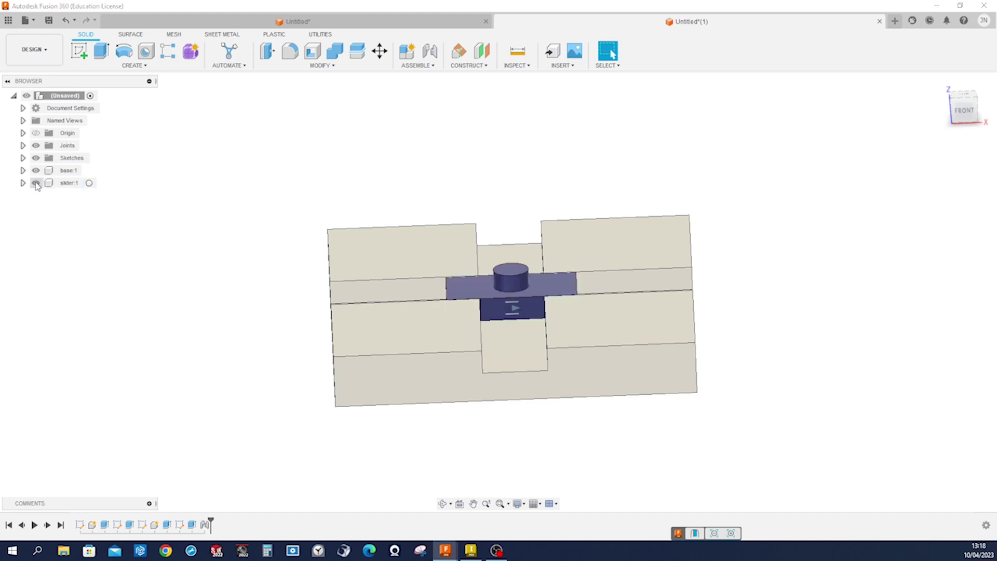
middle_click_drag(497, 229, 501, 252, "shift")
mouse_move(509, 270)
left_mouse_down()
mouse_move(380, 276)
mouse_move(507, 281)
left_mouse_up()
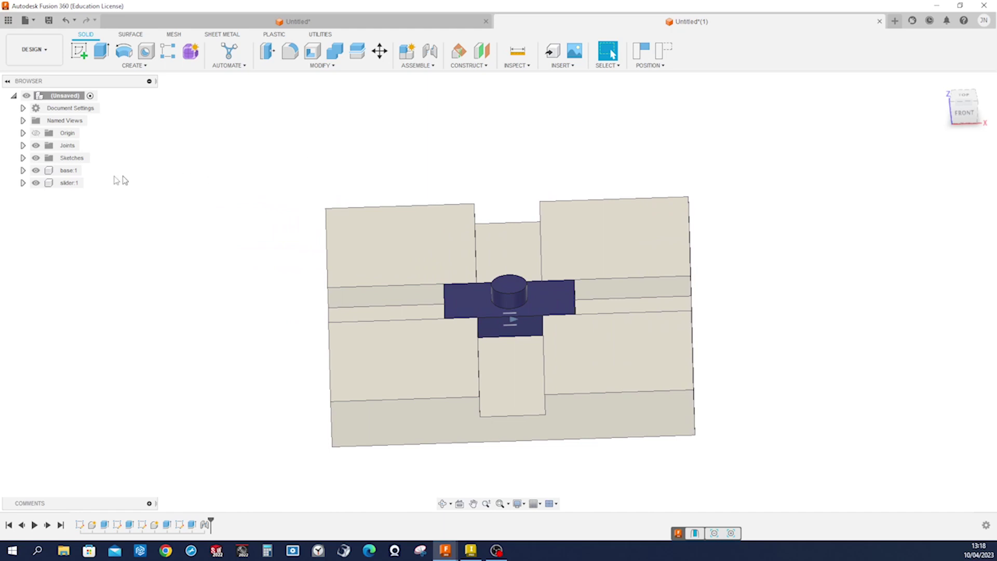
- Ground the base component and capture the current component positions
right_click(62, 172)
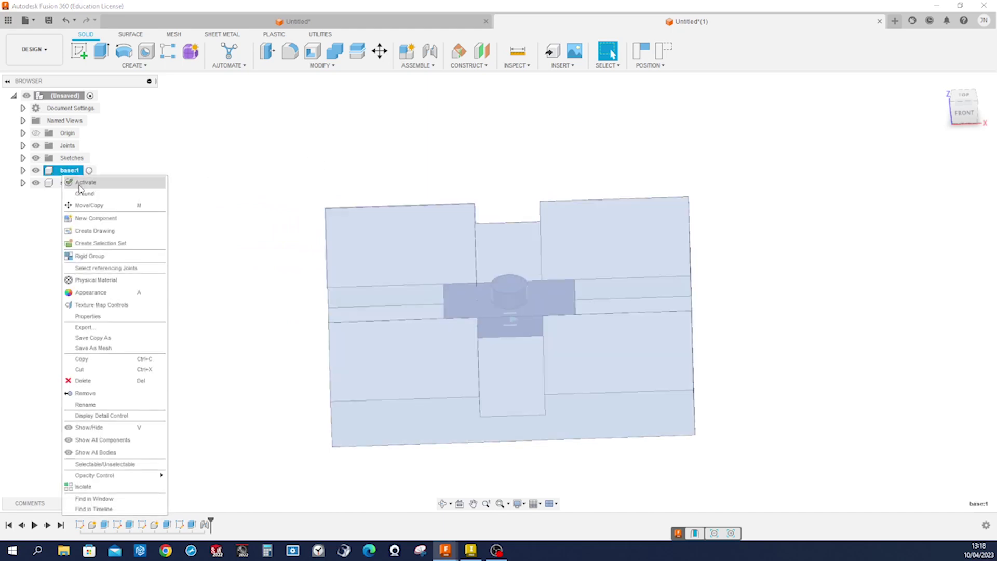
left_click(79, 183)
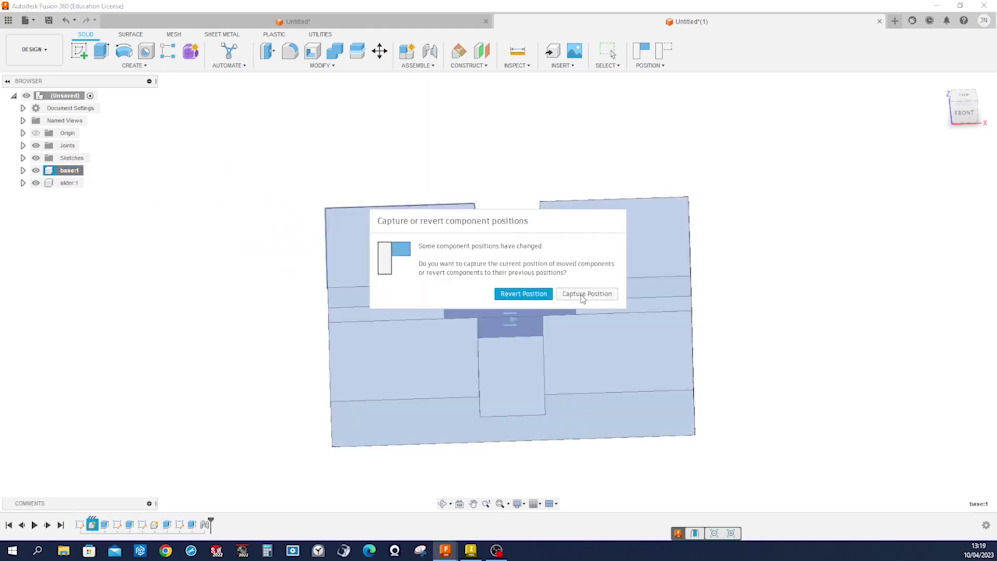
left_click(584, 294)
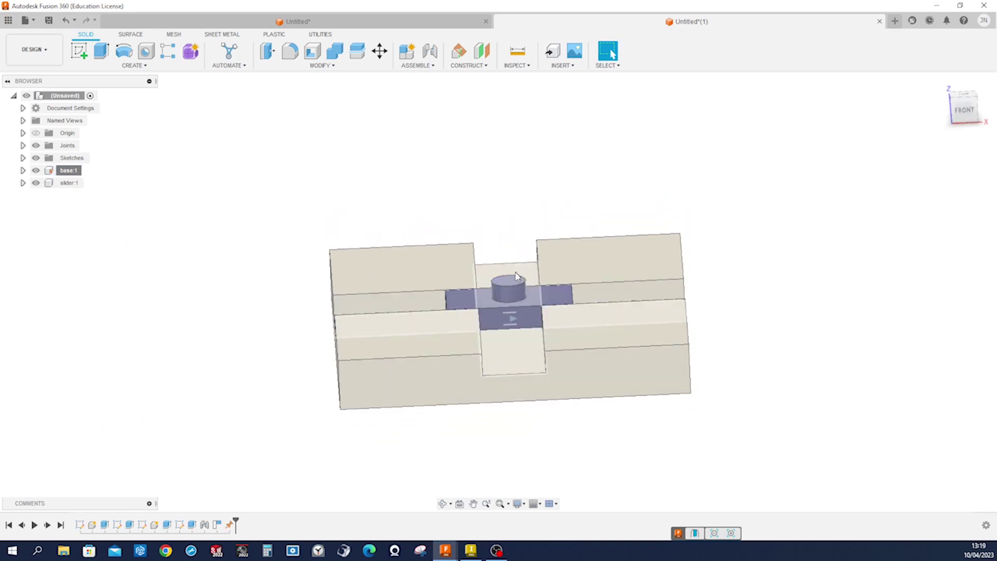
- Slide the slider component along its channel until it overhangs the base's edge, testing the joint with the base grounded
left_click_drag(517, 276, 504, 292)
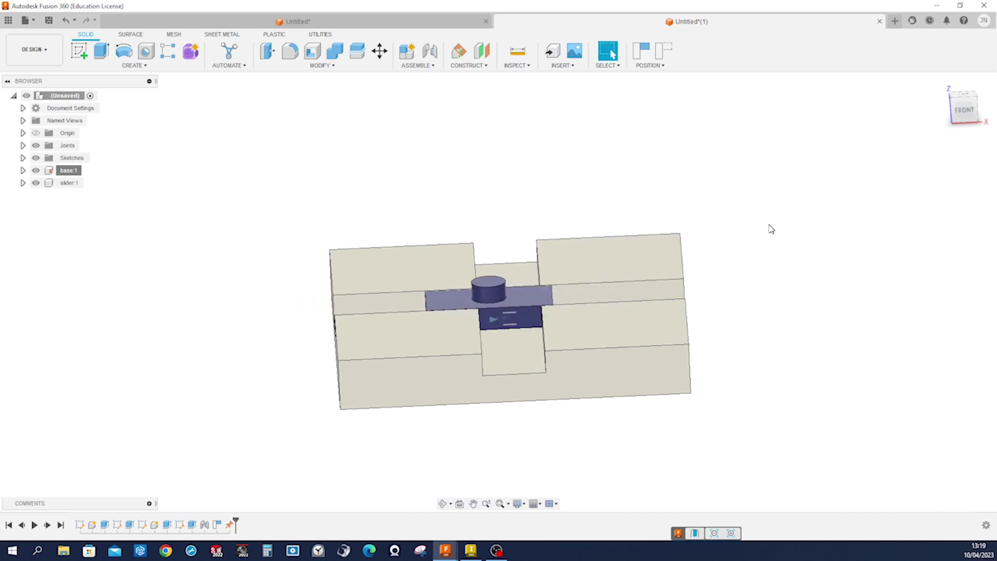
key("F5")
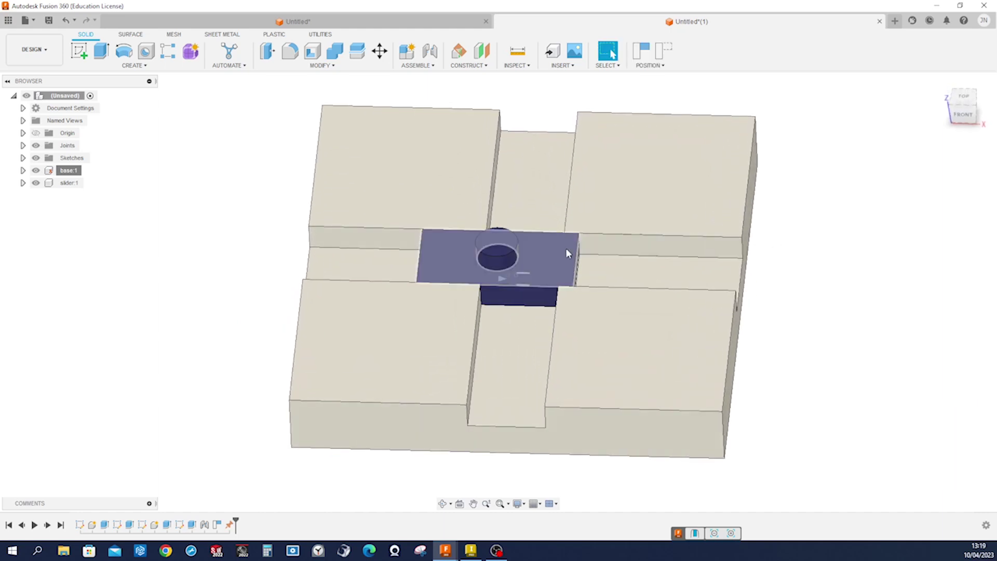
left_click_drag(566, 253, 352, 277)
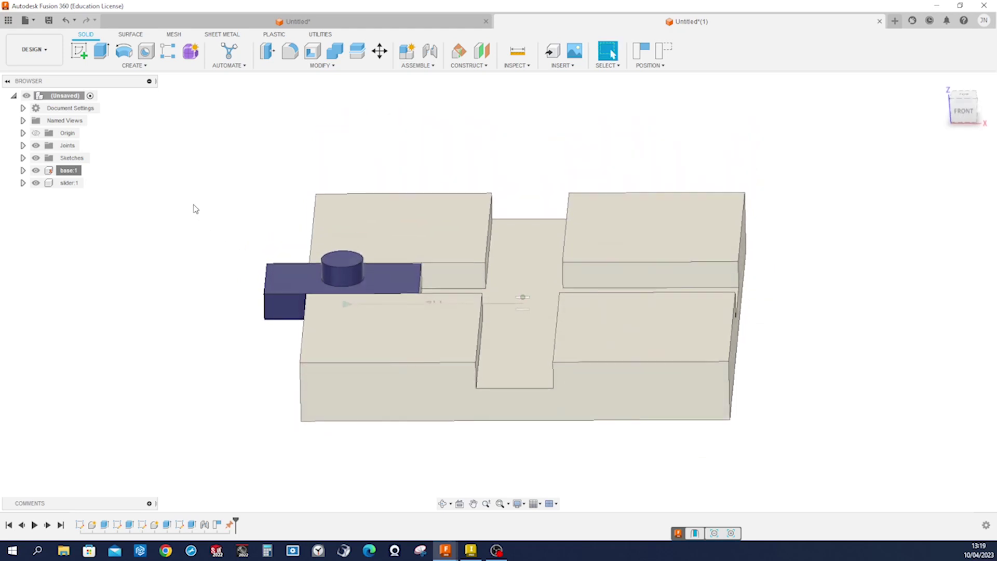
- Make a copy of the slider component with Move/Copy, rotated 90 degrees about the Z axis
key("m")
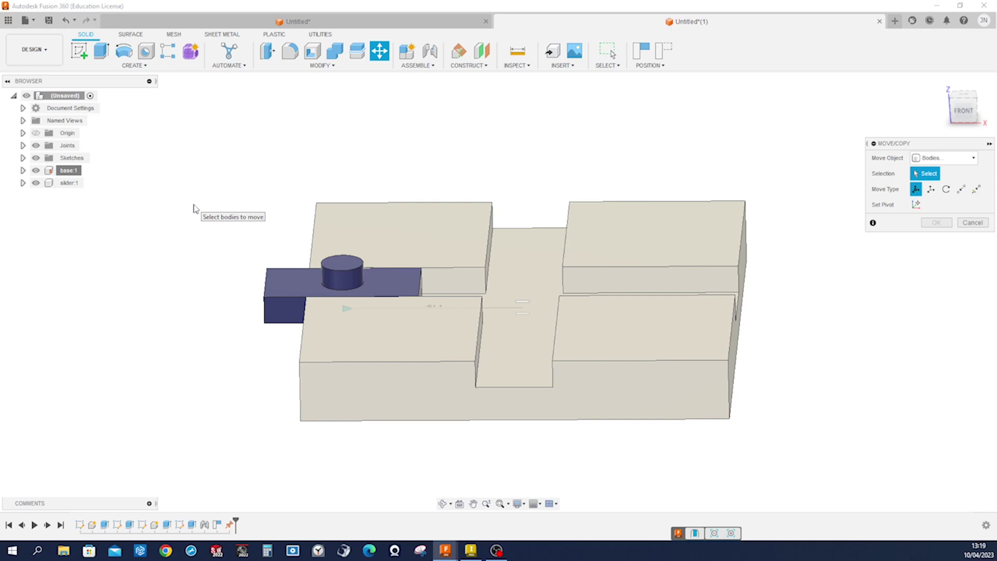
left_click(974, 159)
left_click(948, 173)
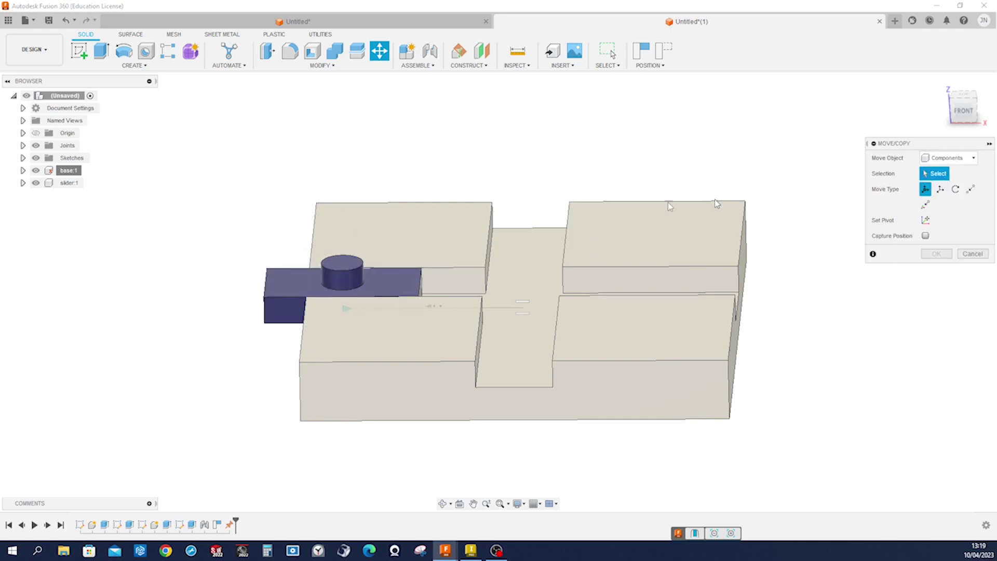
left_click(295, 288)
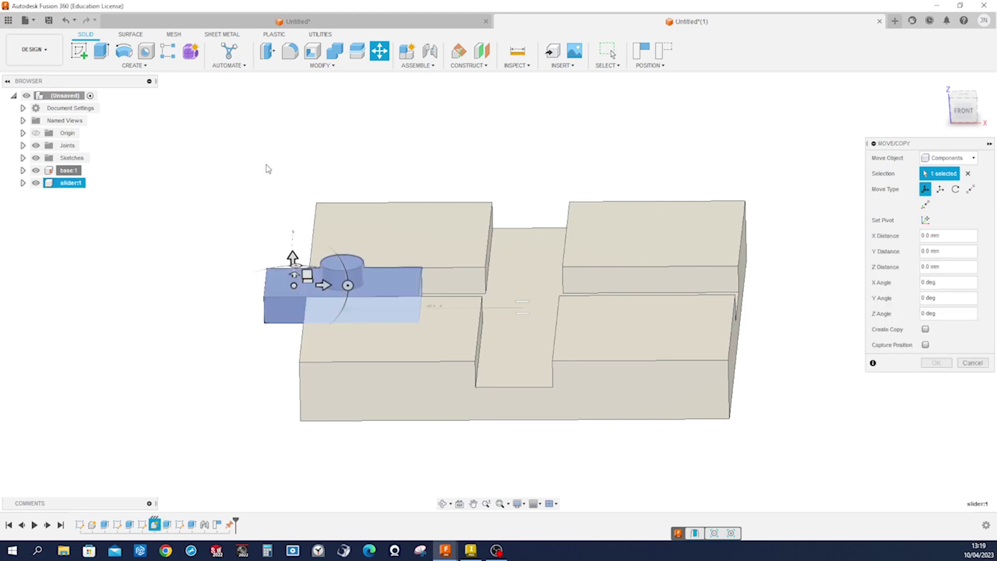
left_click(925, 329)
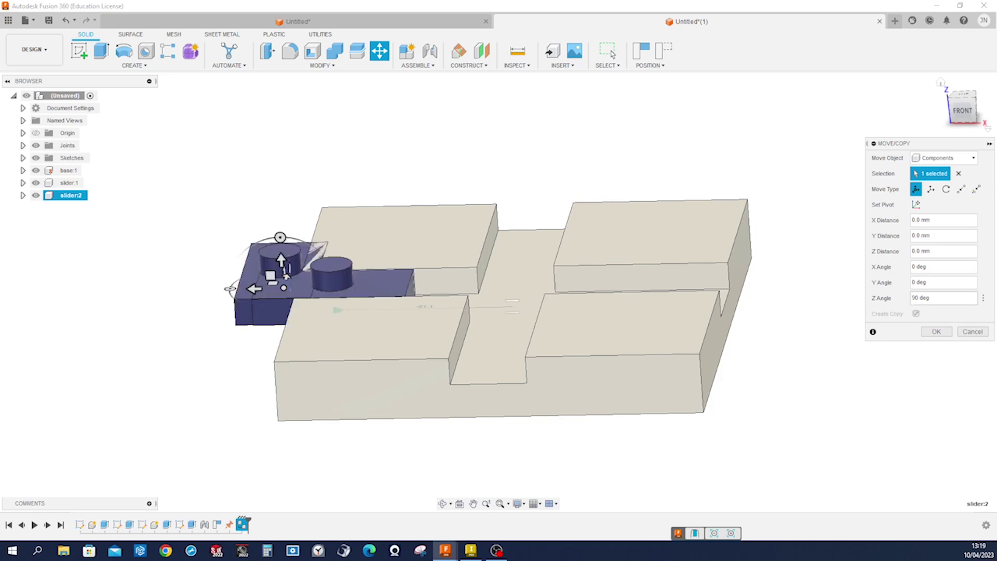
middle_click_drag(511, 244, 516, 300, "shift")
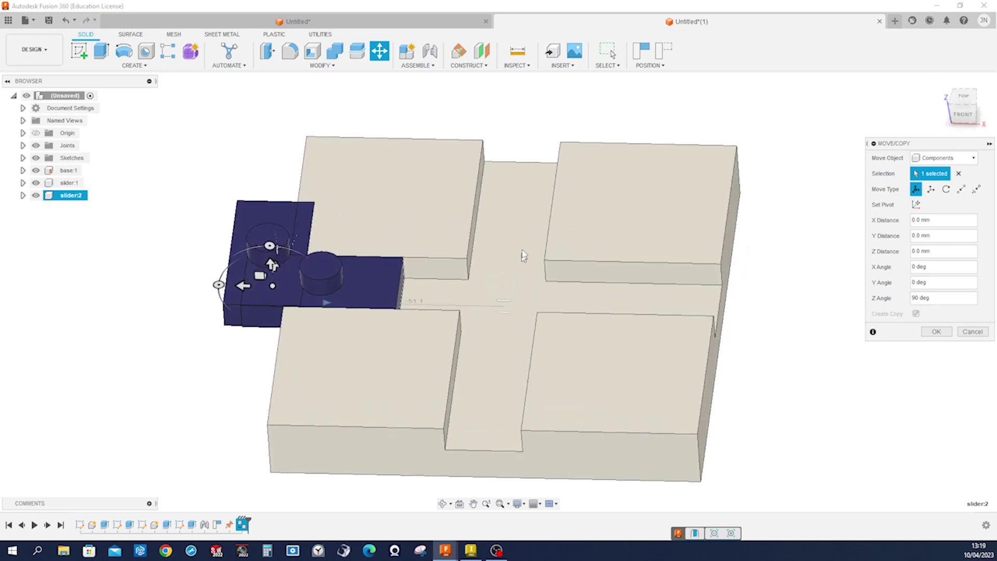
middle_click_drag(530, 166, 531, 152, "shift")
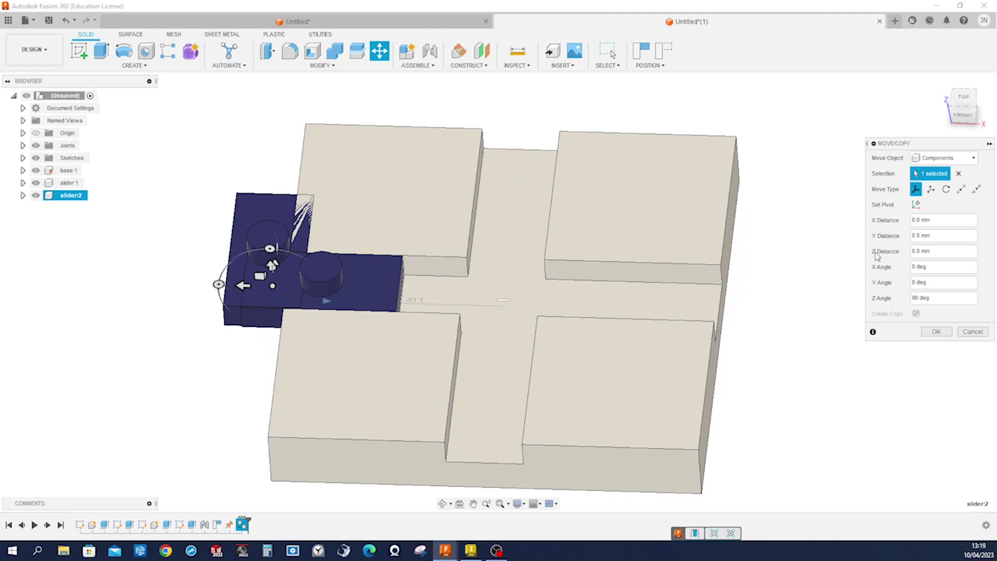
middle_click_drag(597, 265, 595, 287, "shift")
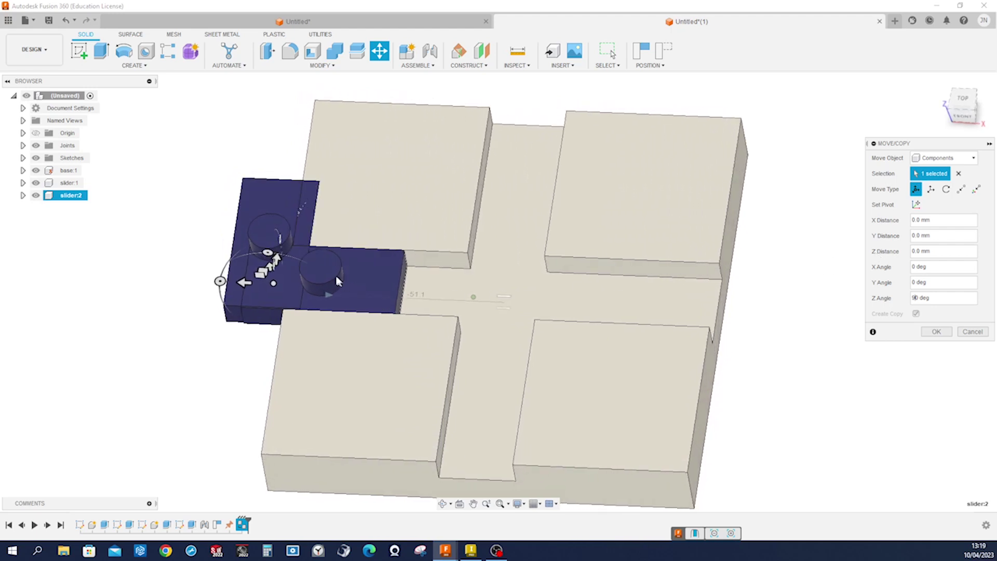
- Set the copied slider's X Distance to 61 mm and complete the copy
left_click_drag(274, 258, 289, 179)
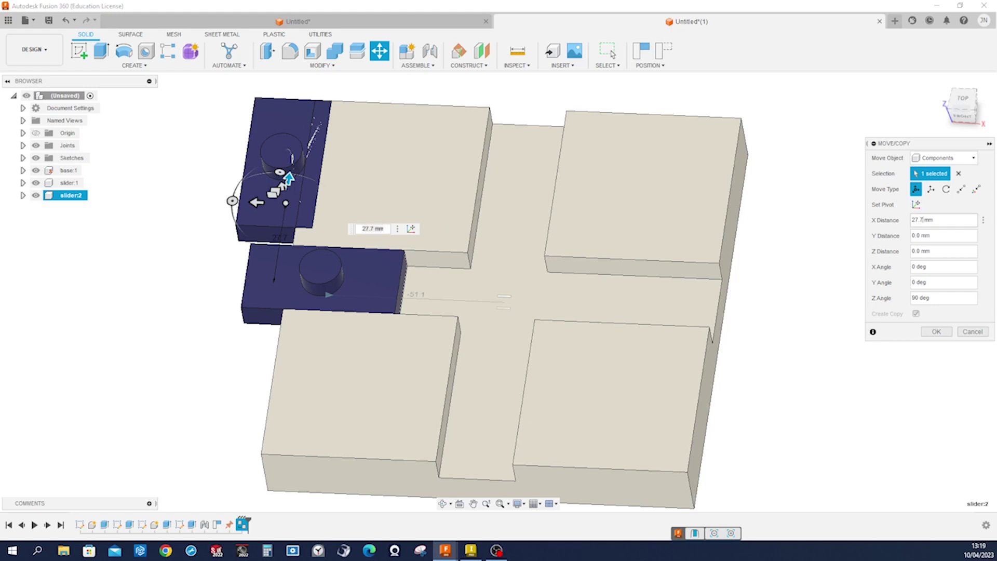
left_click(900, 224)
type("61")
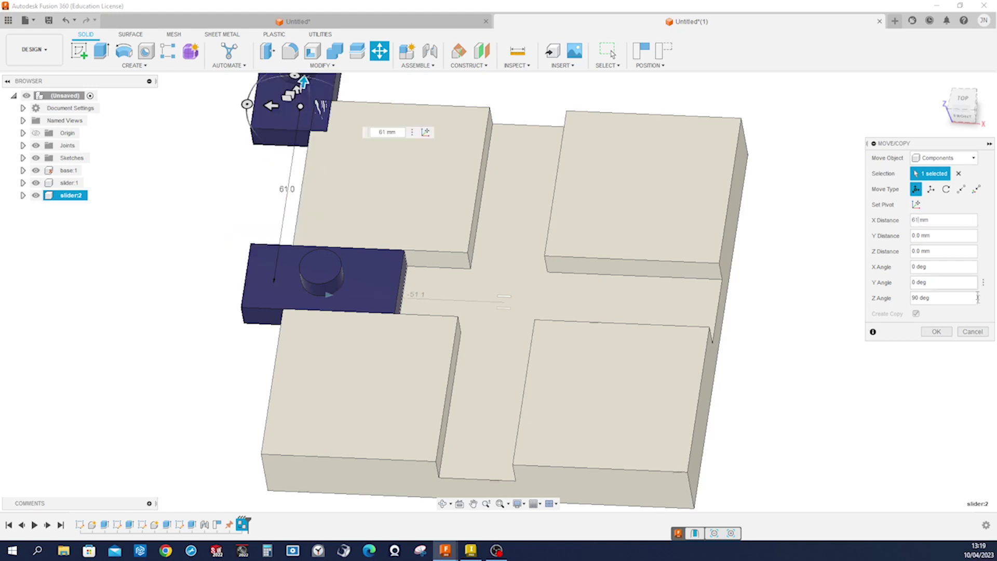
left_click(937, 331)
- Move the copied slider clear above the base and snap a new joint's first origin to the centre of its underside
middle_click_drag(920, 338, 409, 145, "shift")
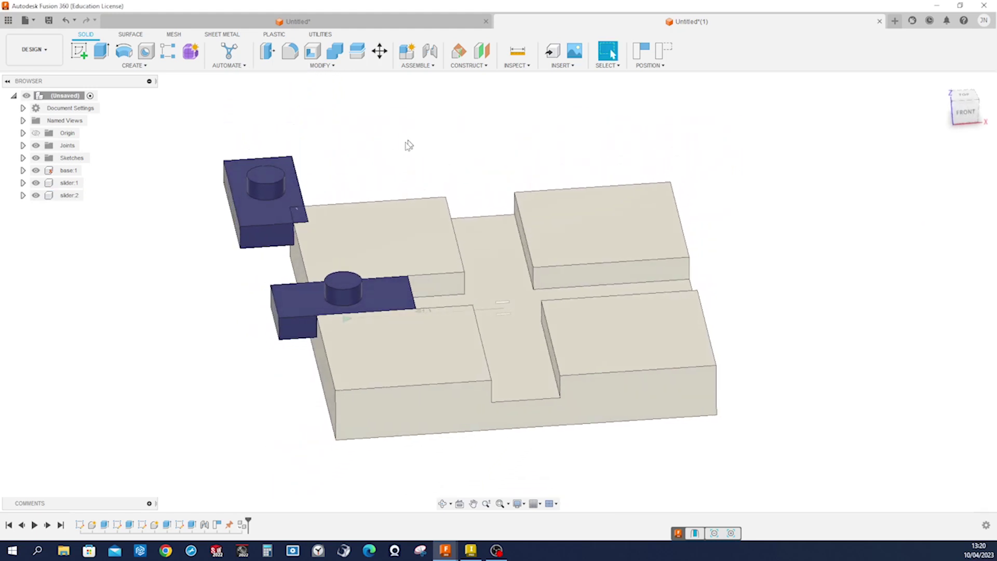
left_click_drag(270, 203, 413, 120)
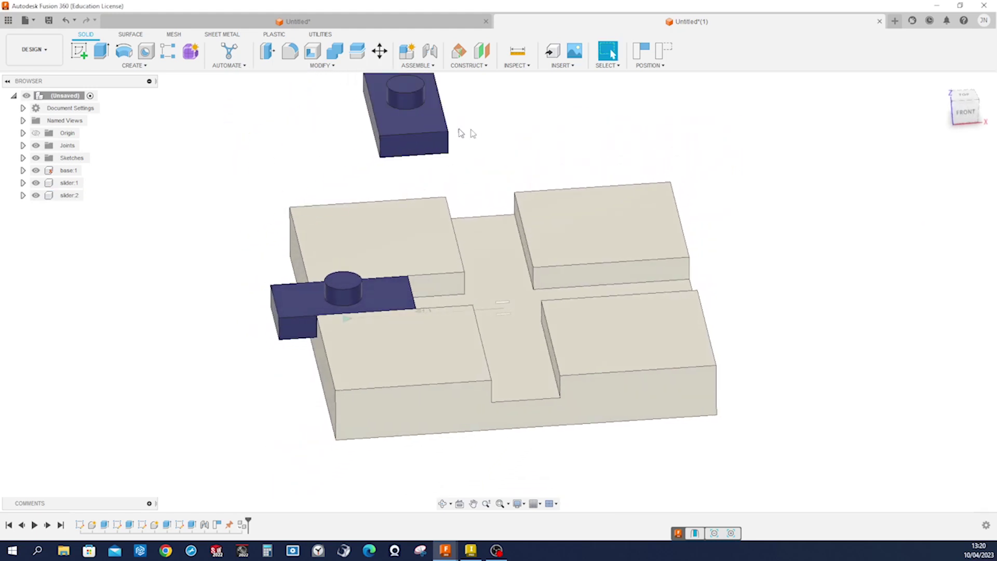
middle_click_drag(564, 135, 600, 166, "shift")
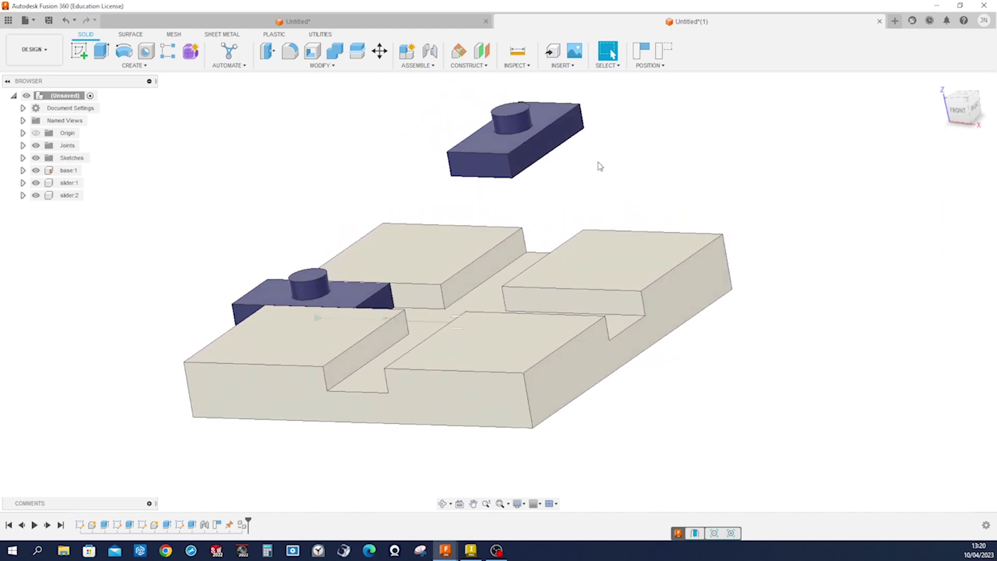
key("j")
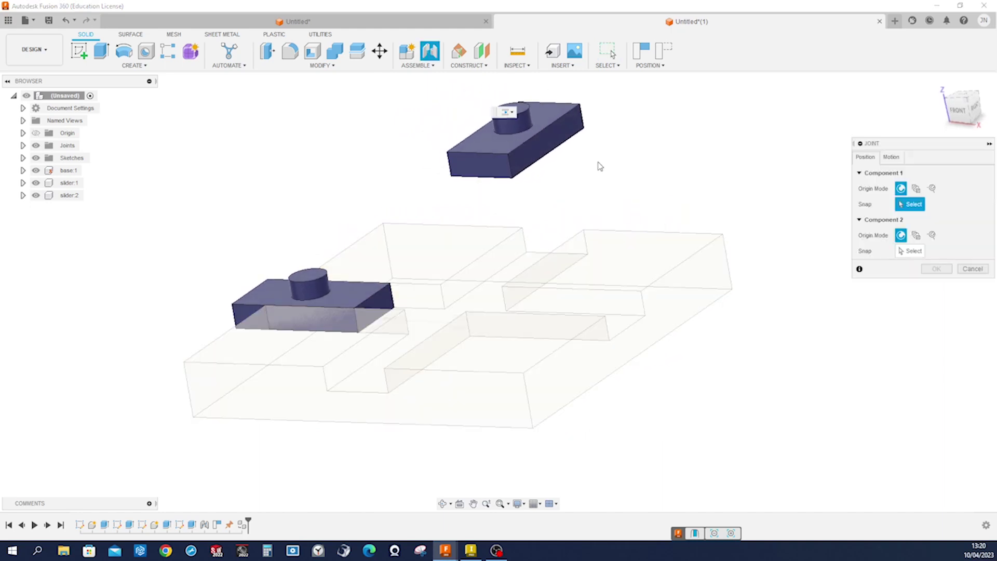
middle_click_drag(597, 162, 642, 147, "shift")
scroll(686, 178, "up", 5)
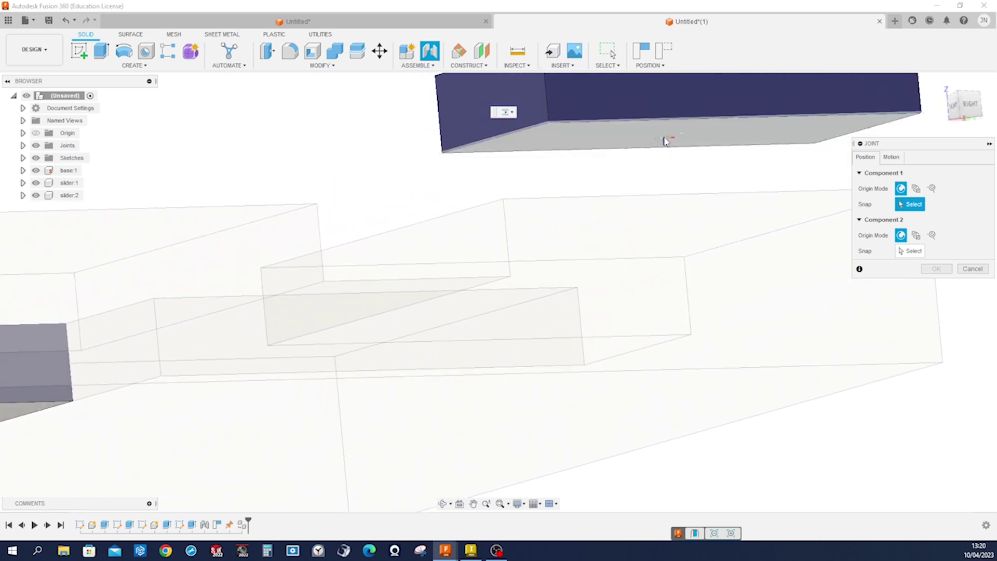
left_click(684, 135)
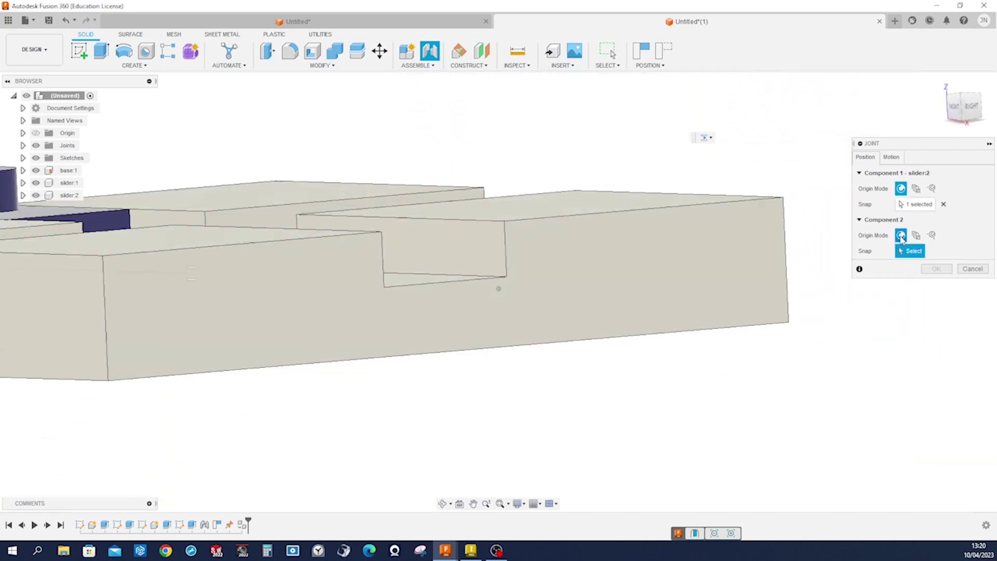
- Snap the joint's second origin to the centre of the base's channel floor where the two channels cross
middle_click_drag(901, 239, 311, 234, "shift")
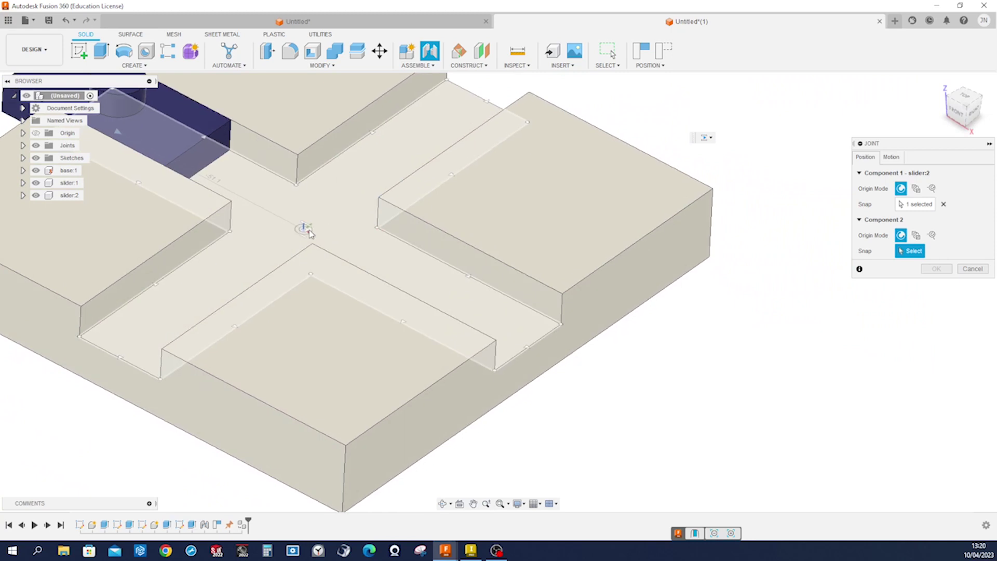
left_click(306, 228)
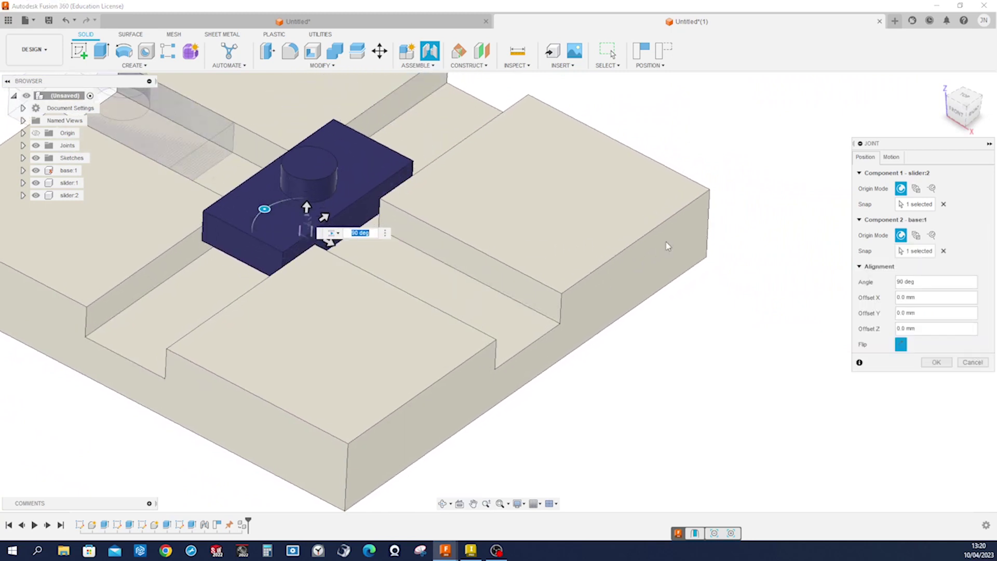
scroll(679, 252, "down", 3)
middle_click_drag(679, 251, 735, 265, "shift")
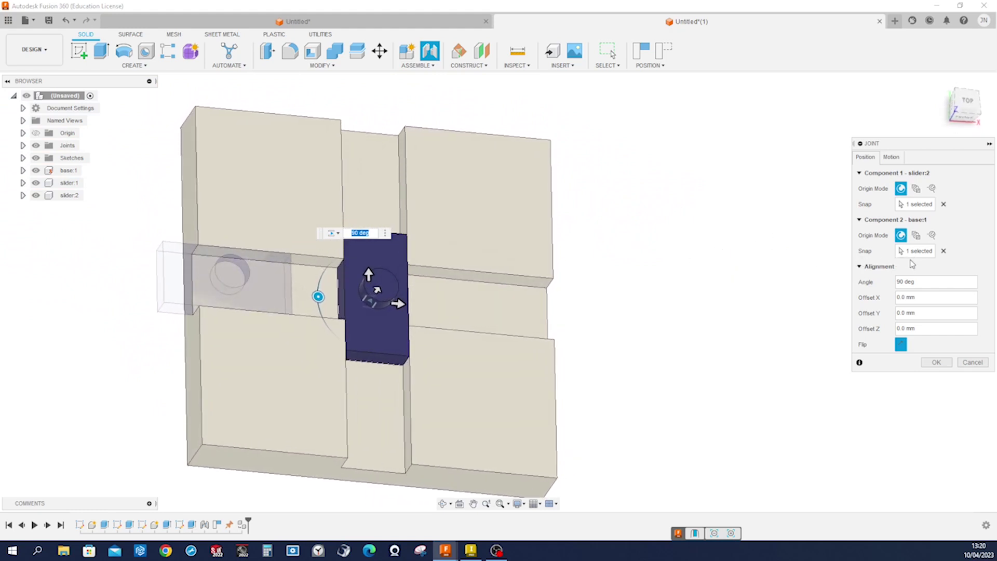
- Set the copied slider's joint motion to Slider along the Y Axis and create the joint
left_click(891, 157)
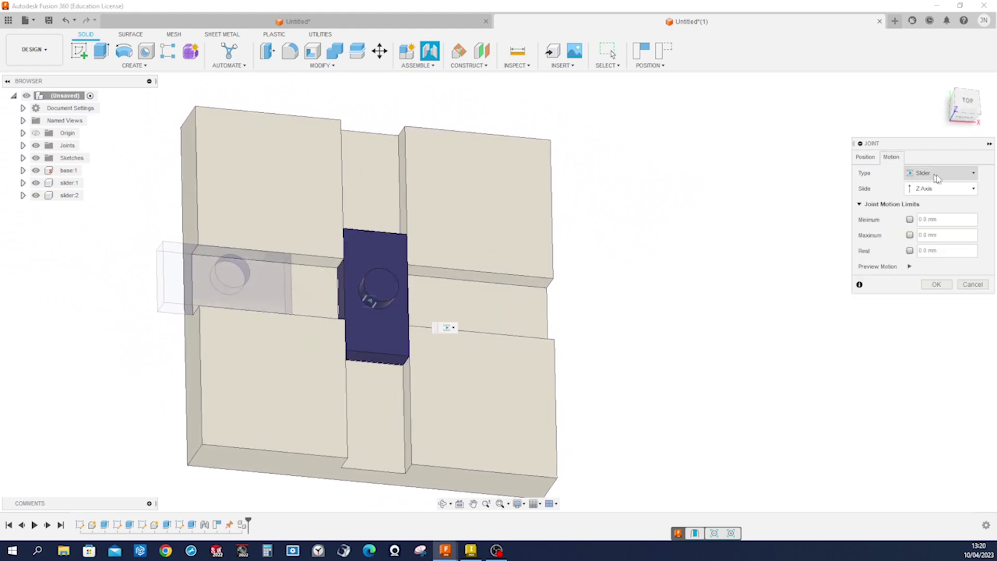
left_click(967, 188)
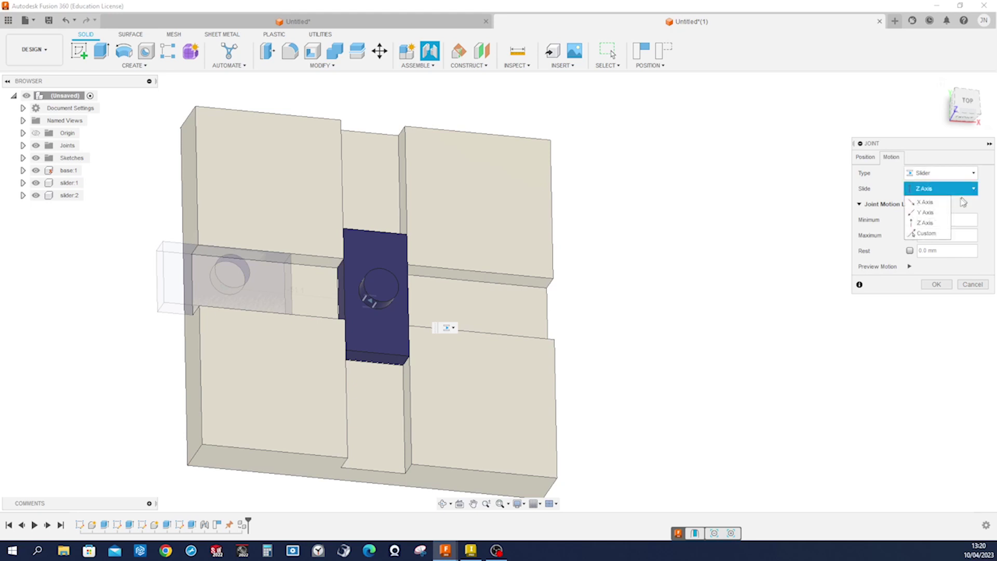
left_click(939, 215)
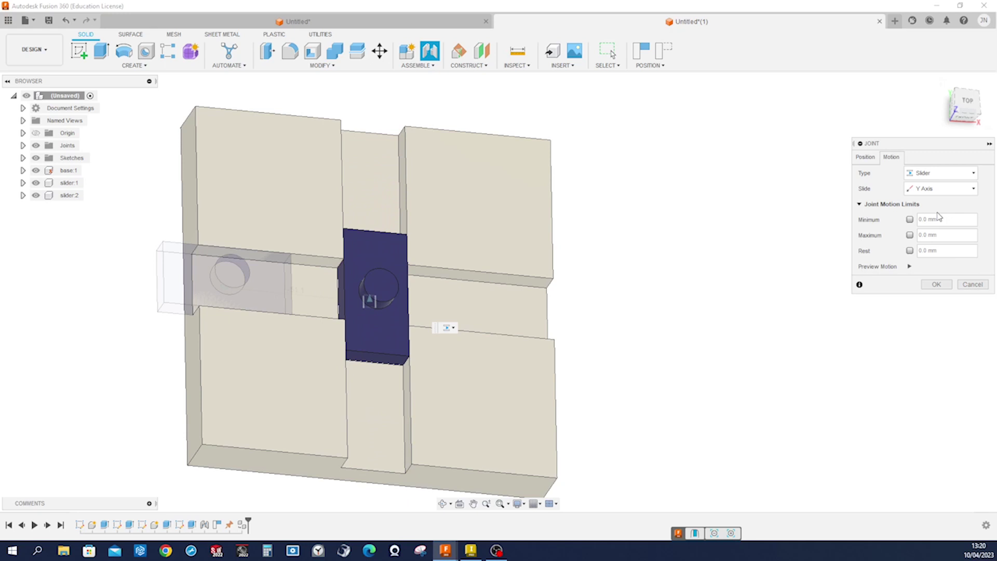
left_click(937, 285)
middle_click_drag(662, 272, 646, 167, "shift")
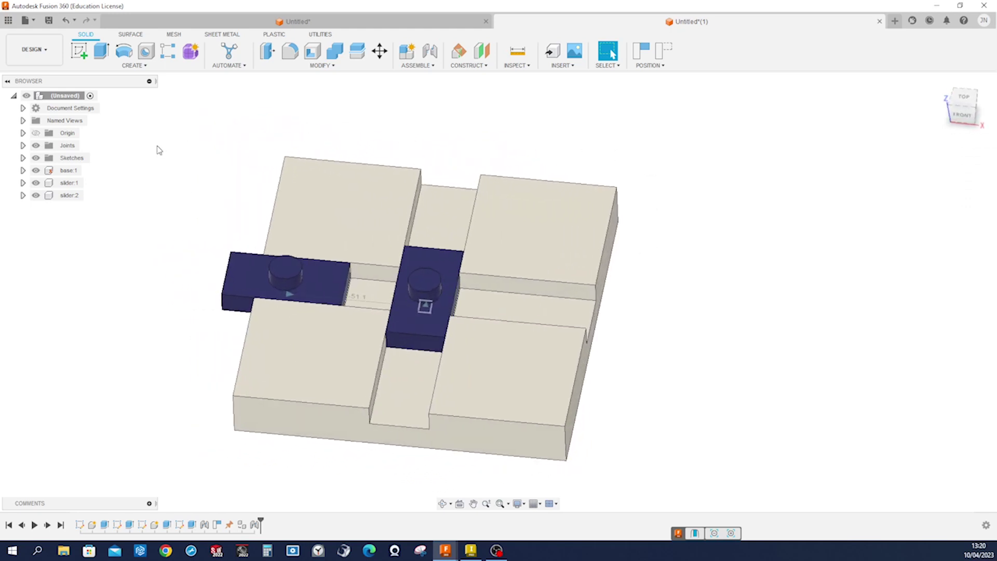
- Send the Slider 1 joint to its home position so the original slider returns to the centre of the base
left_click(23, 146)
left_click(77, 158)
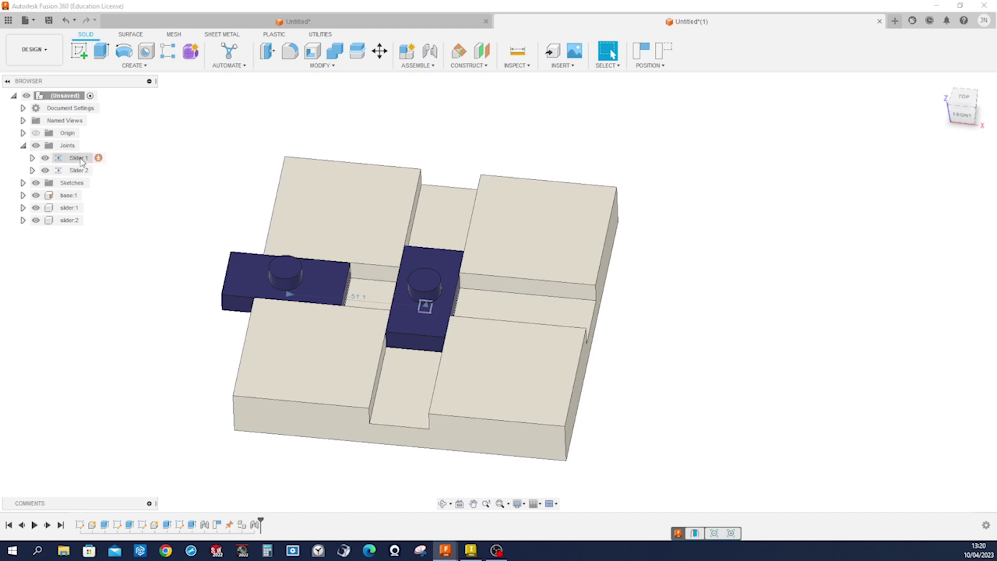
right_click(81, 159)
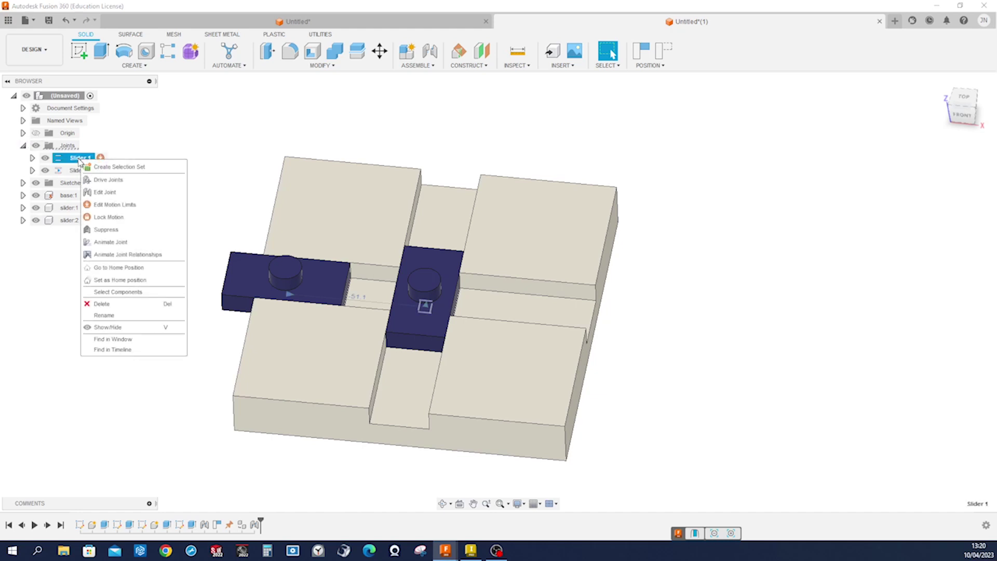
left_click(31, 158)
left_click(32, 158)
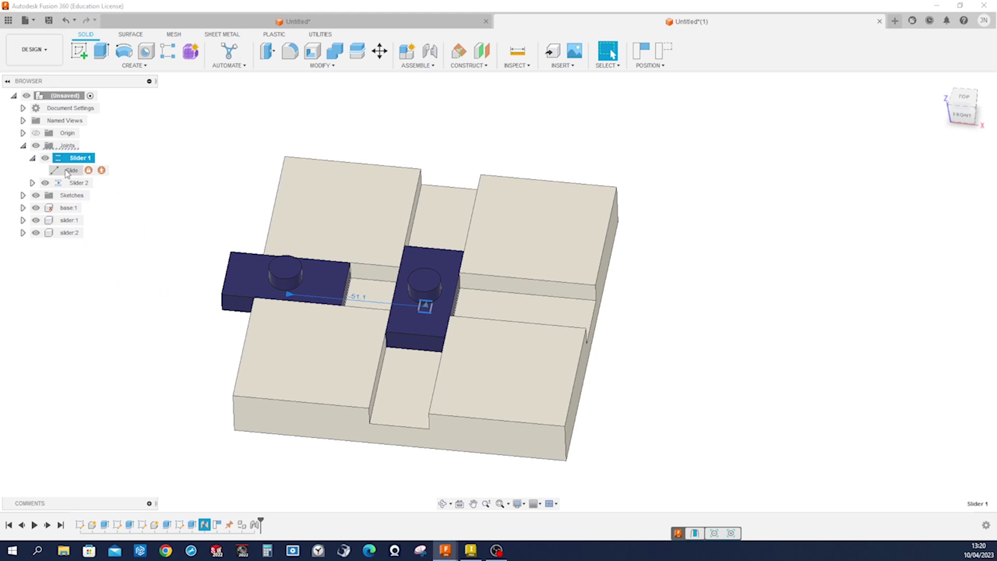
right_click(66, 172)
left_click(67, 164)
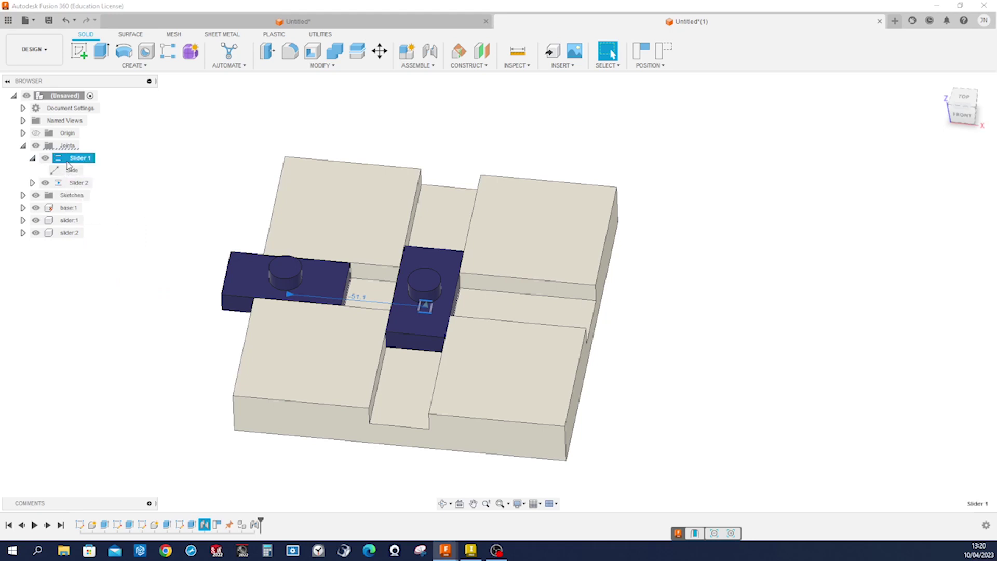
right_click(73, 161)
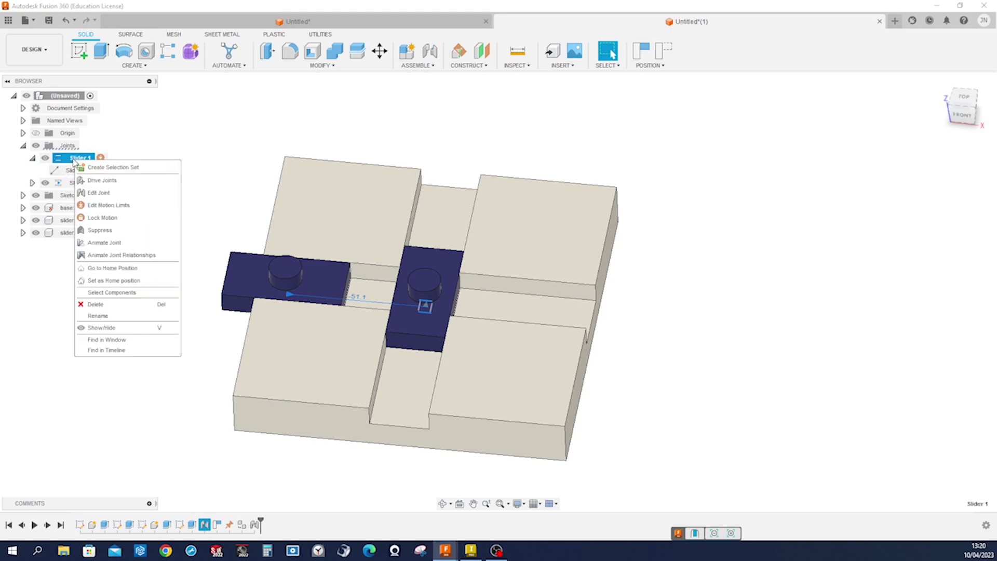
left_click(129, 269)
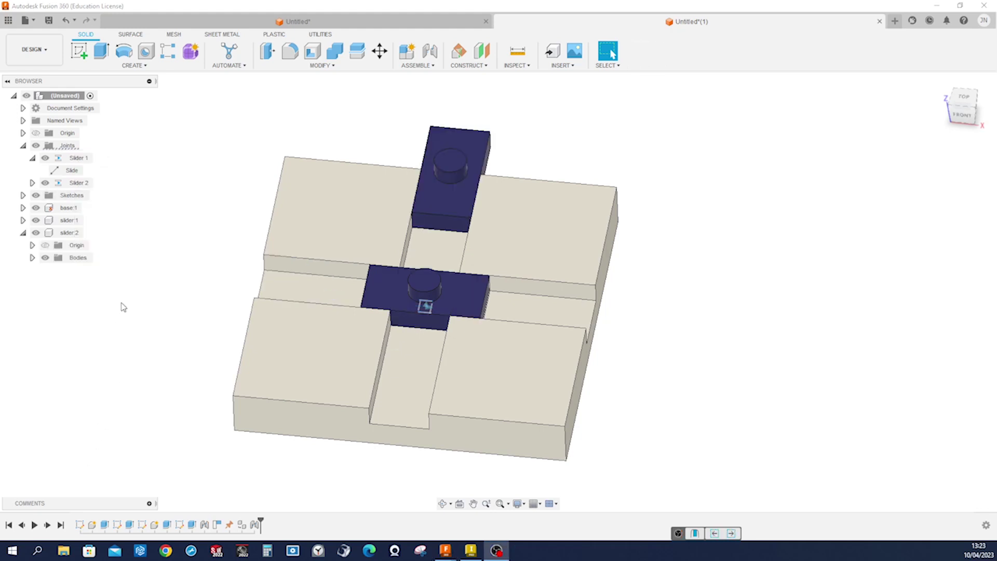
left_click(148, 268)
- Open the Slider 2 joint for editing, check its Y alignment offset from above, and accept the joint
right_click(71, 185)
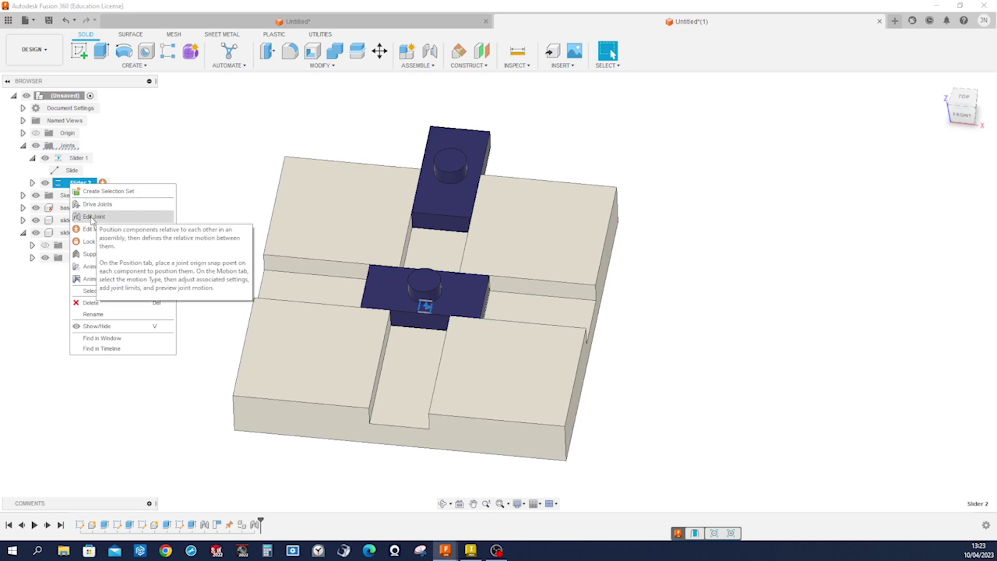
left_click(92, 217)
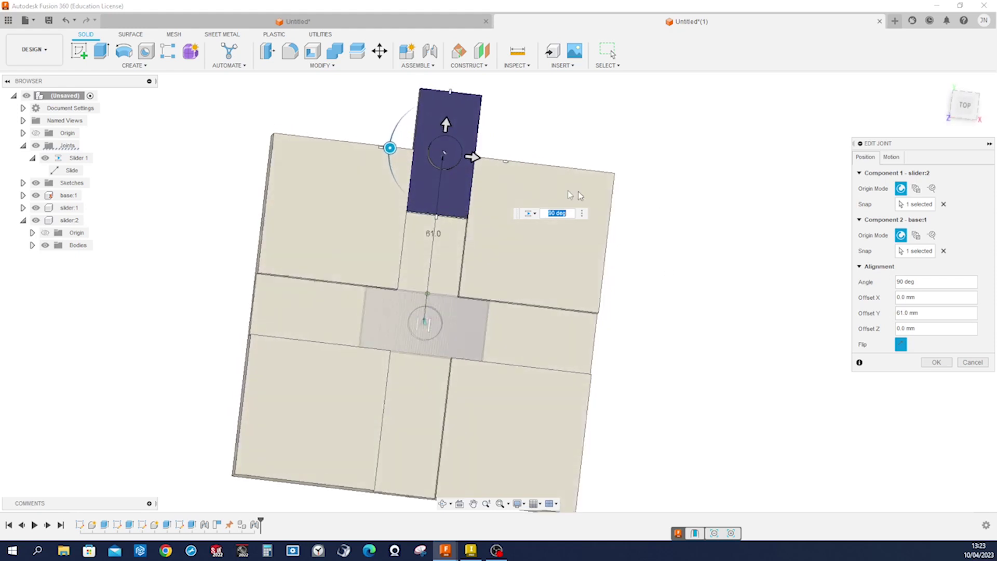
left_click(936, 362)
middle_click_drag(826, 339, 787, 326, "shift")
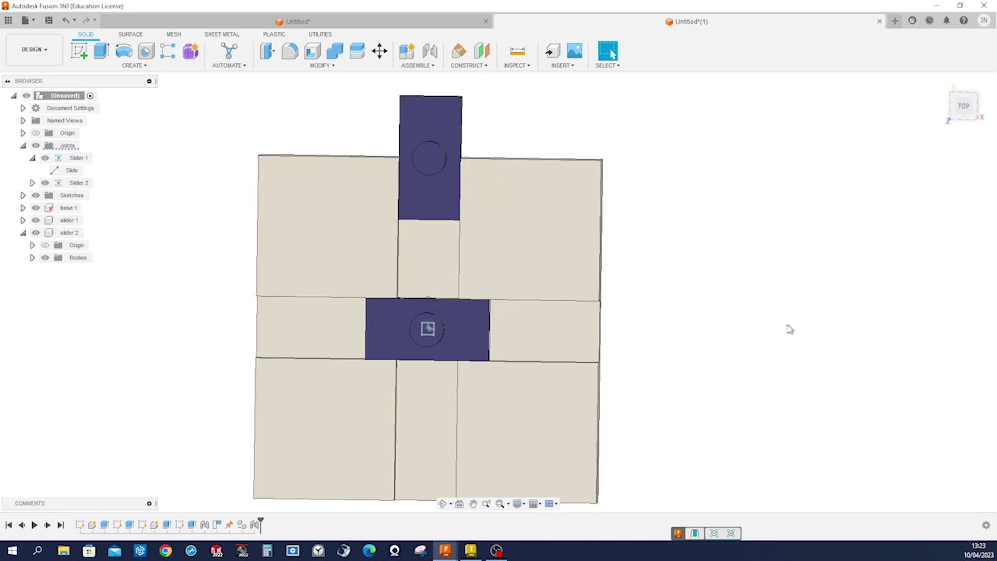
left_click(433, 328)
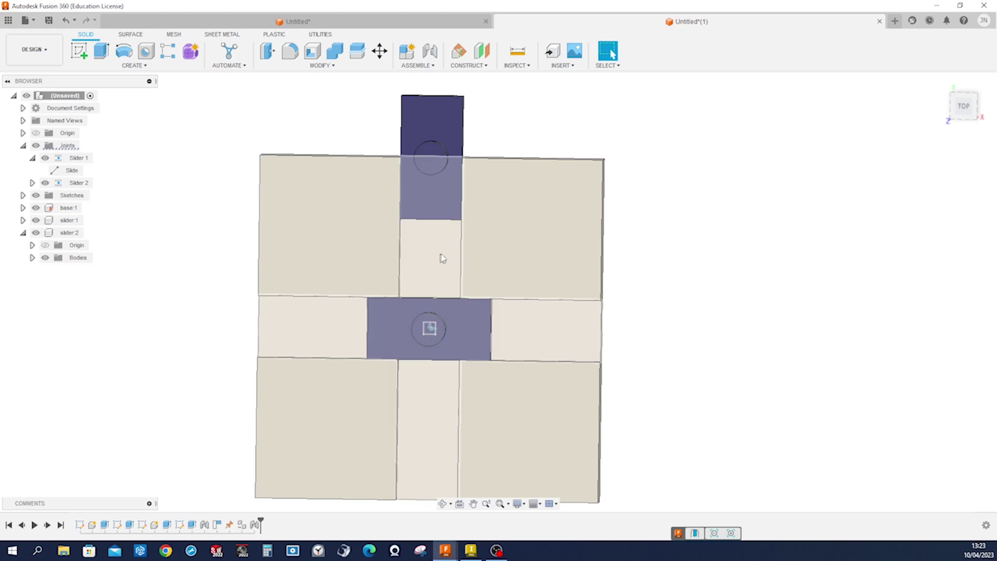
- Start a sketch on the central slider's top face and project the circular knob edges of both sliders onto it
left_click_drag(941, 115, 945, 103)
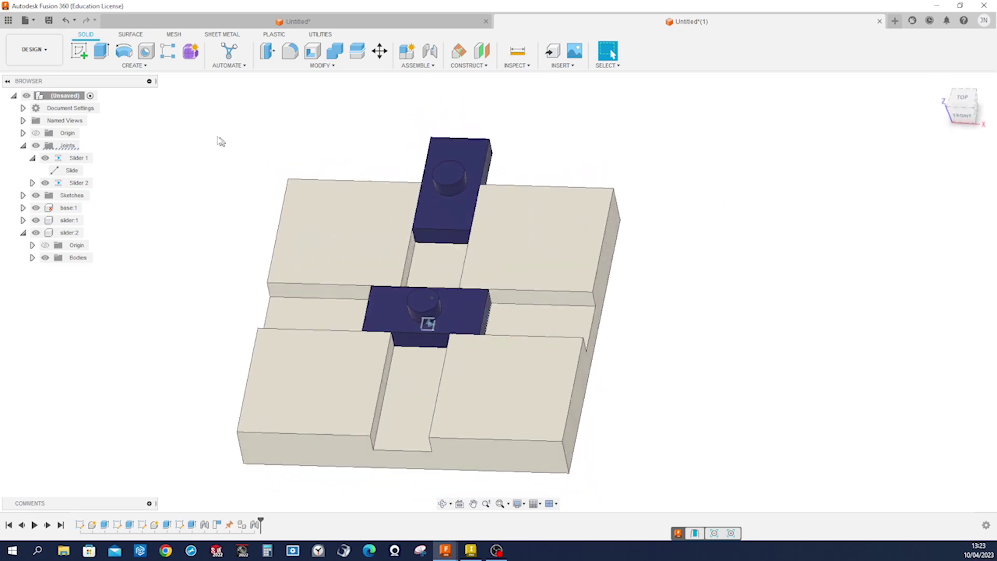
left_click(79, 51)
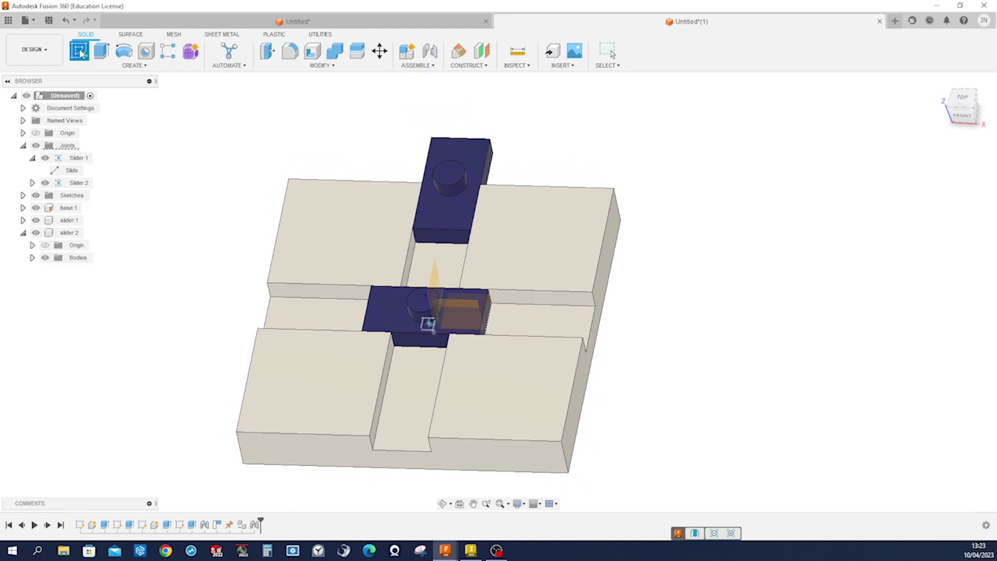
left_click(394, 320)
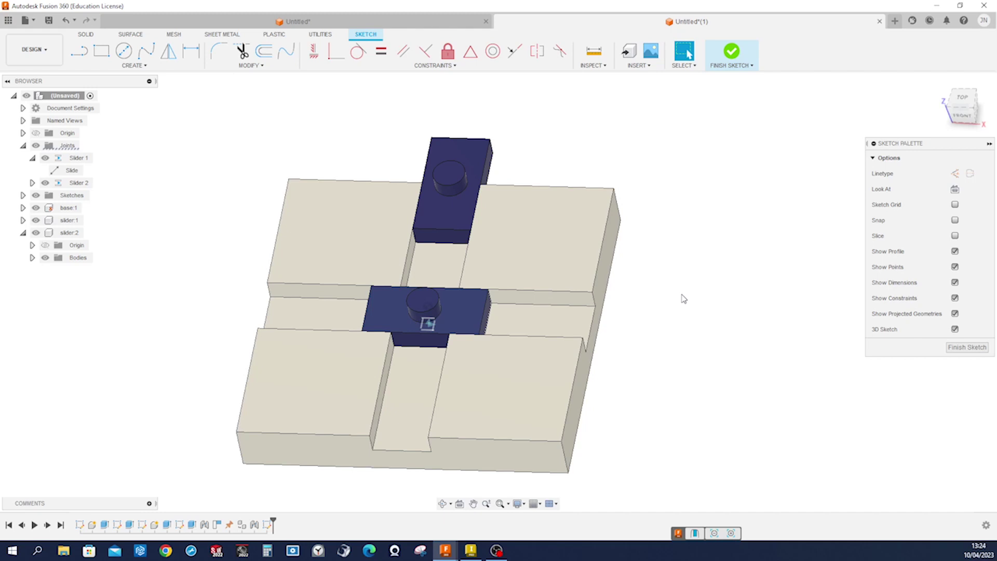
key("p")
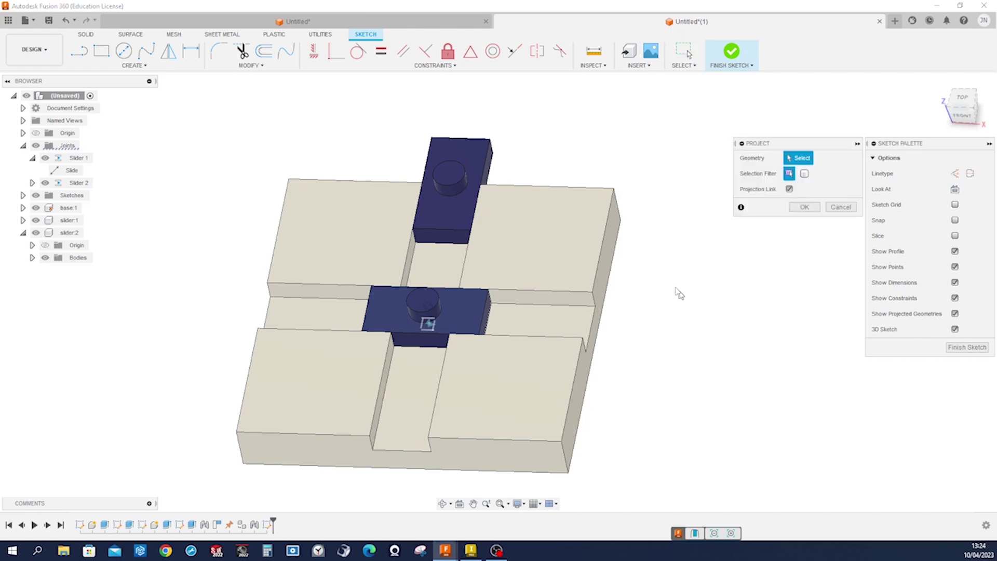
left_click(456, 182)
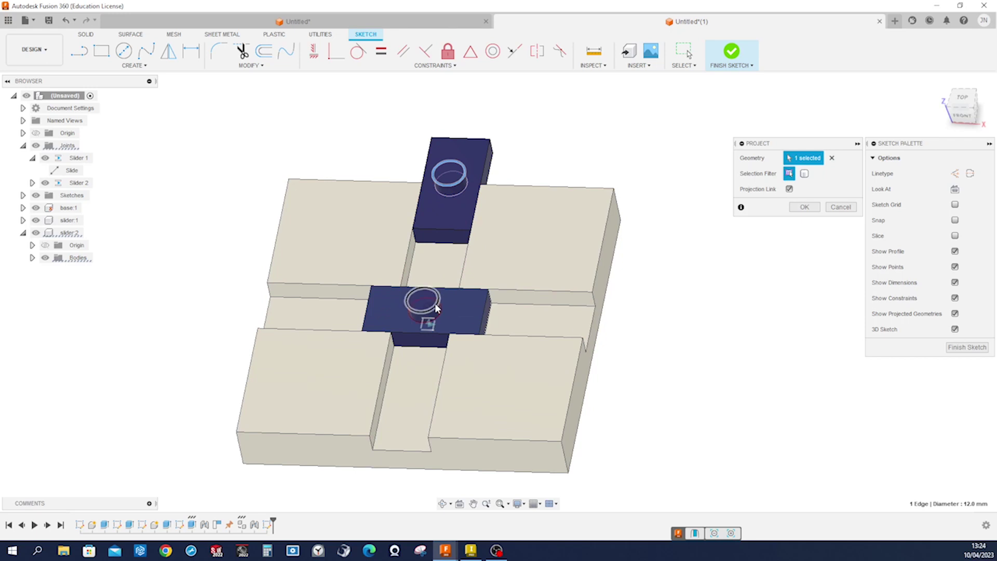
left_click(435, 304)
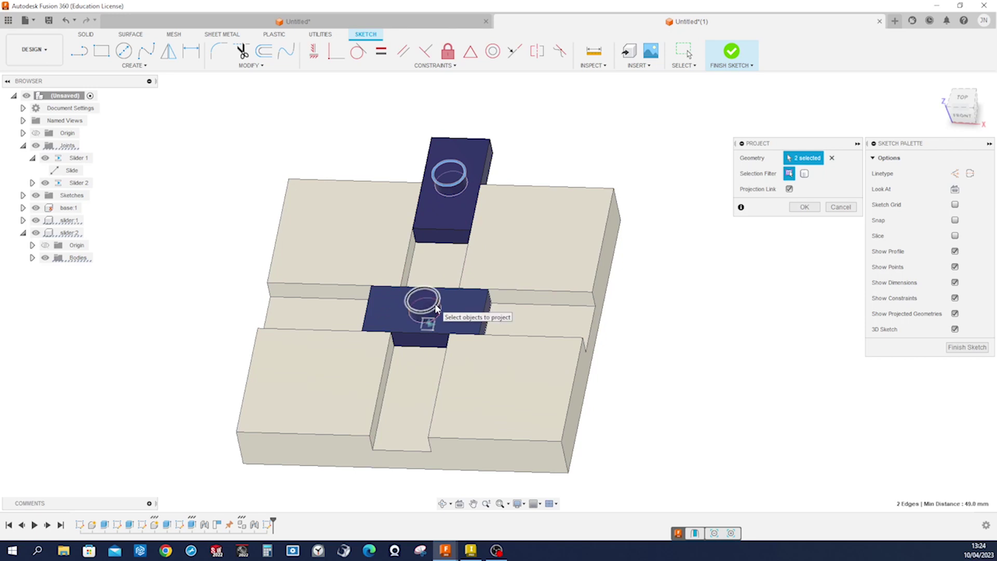
left_click(806, 206)
- Offset the projected knob circles of both sliders outward by 3 mm
key("o")
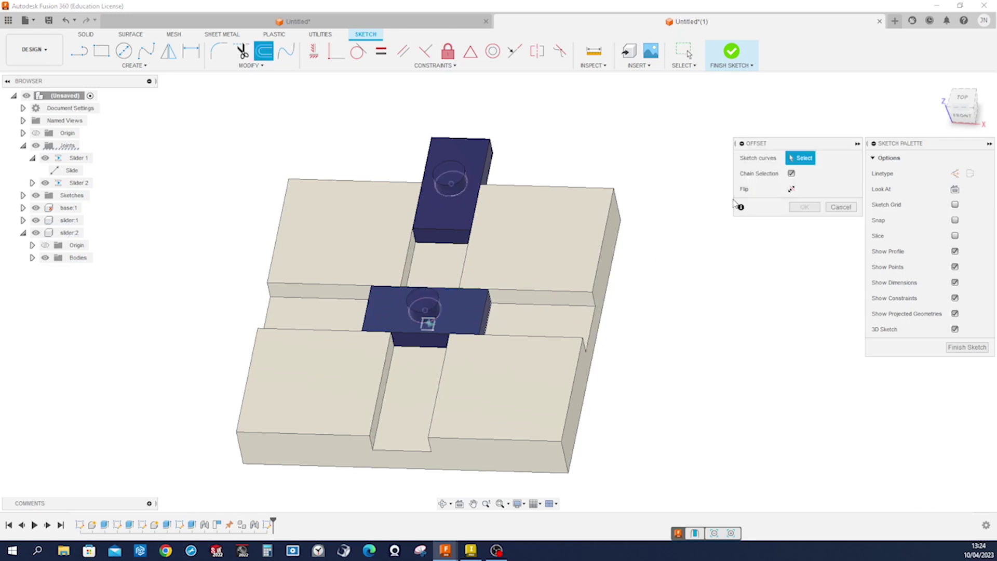
left_click(460, 192)
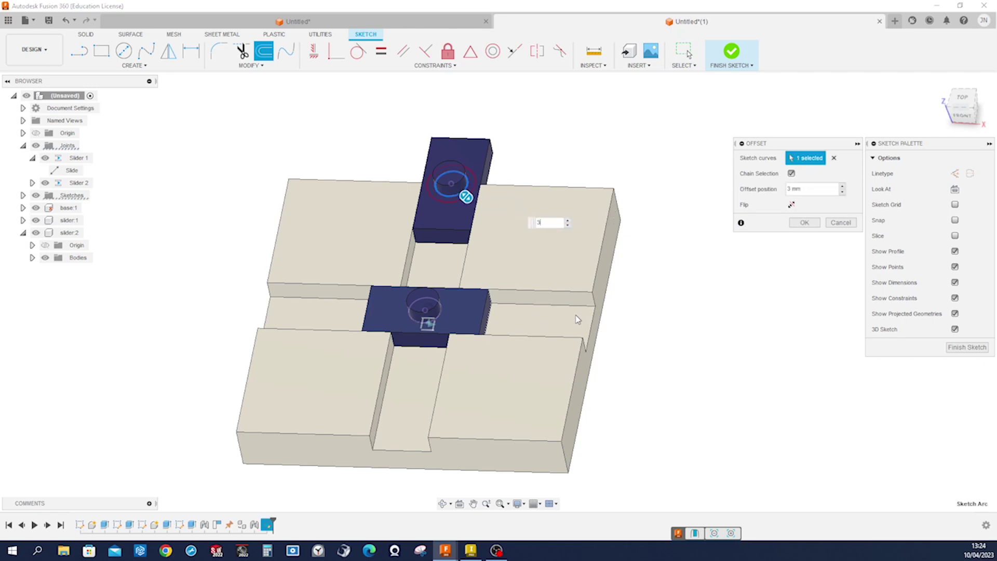
key("Return")
key("o")
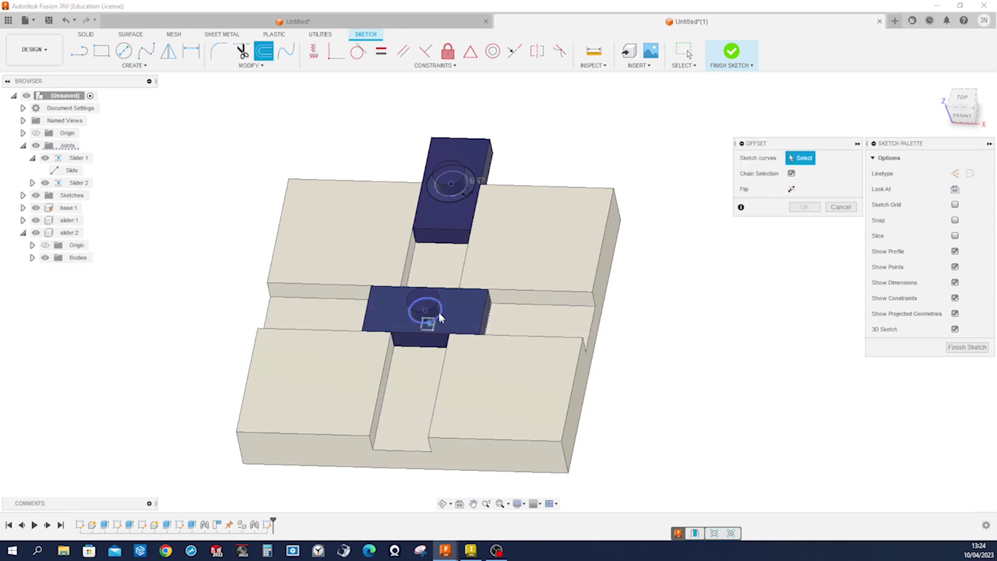
left_click(439, 315)
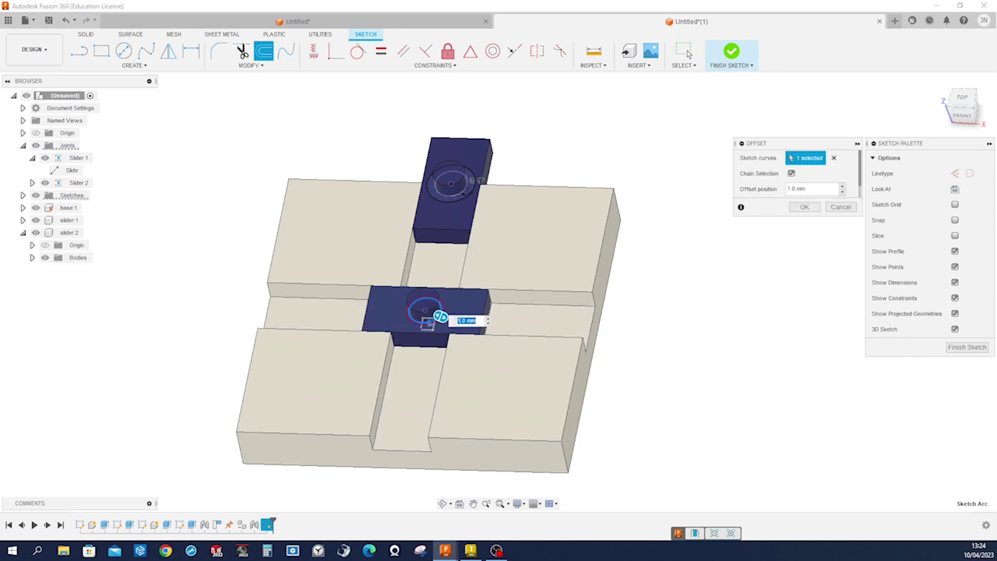
key("Return")
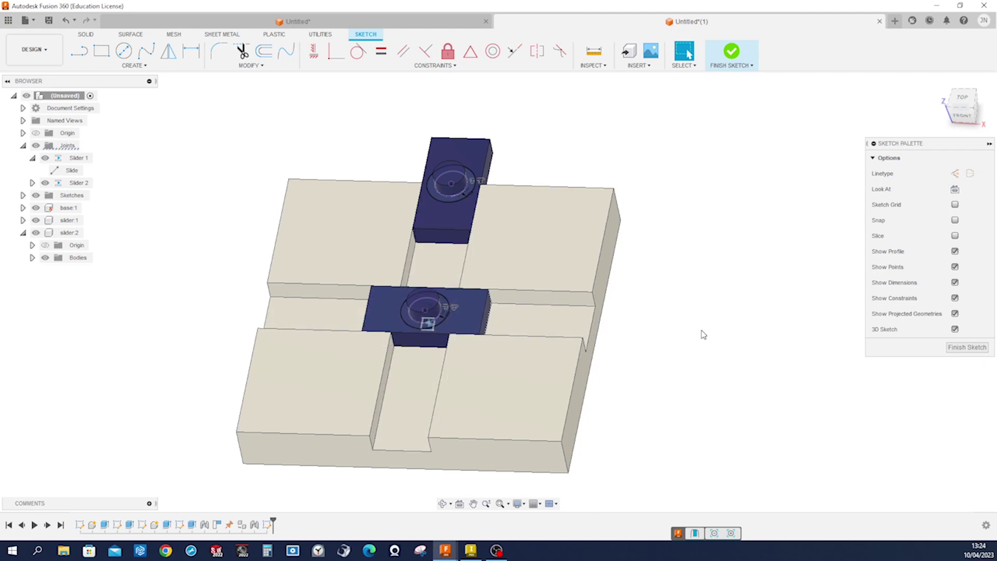
- Sketch a center rectangle from the outer slider's knob centre, extending lengthwise along the channel towards the central slider
key("s")
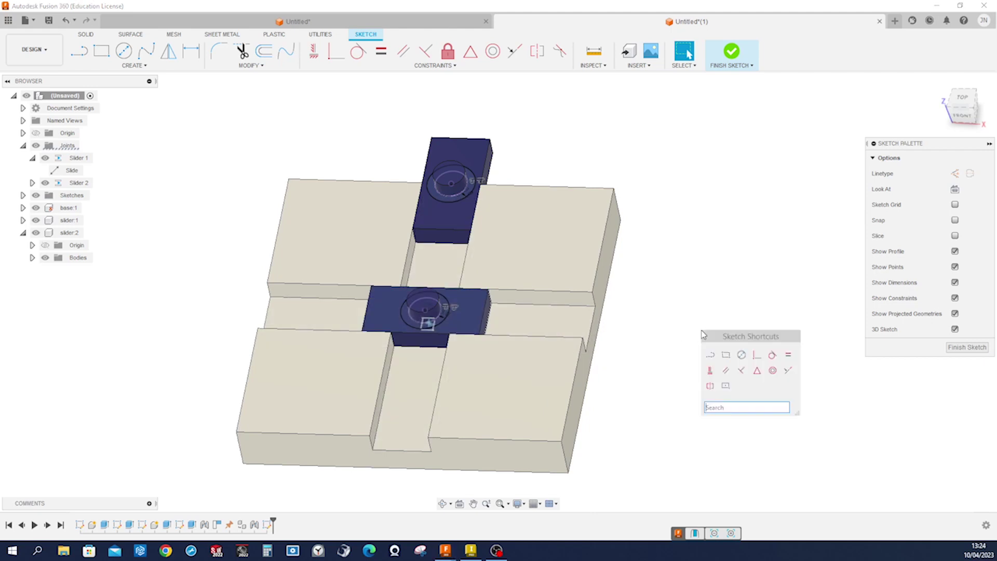
left_click(727, 386)
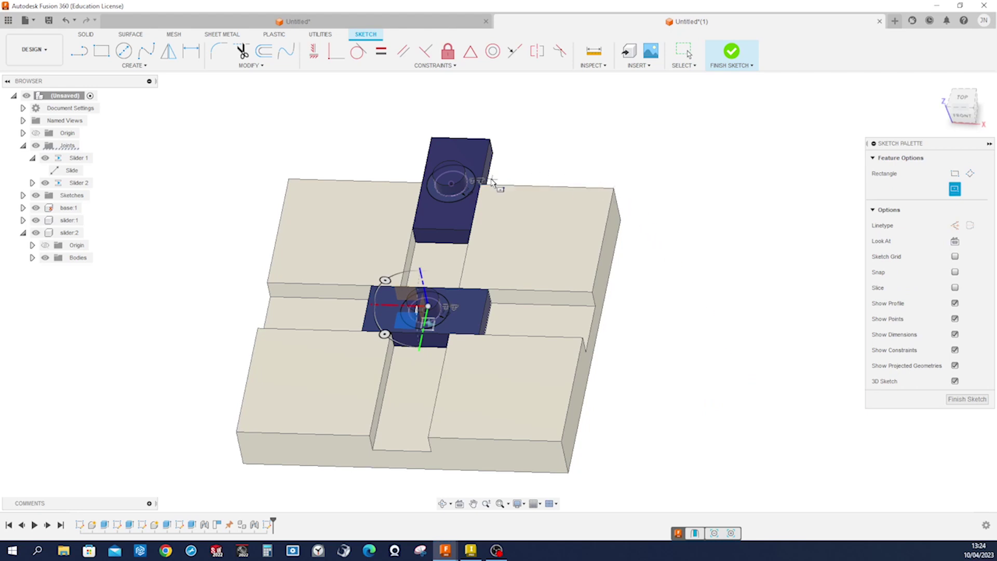
left_click(451, 183)
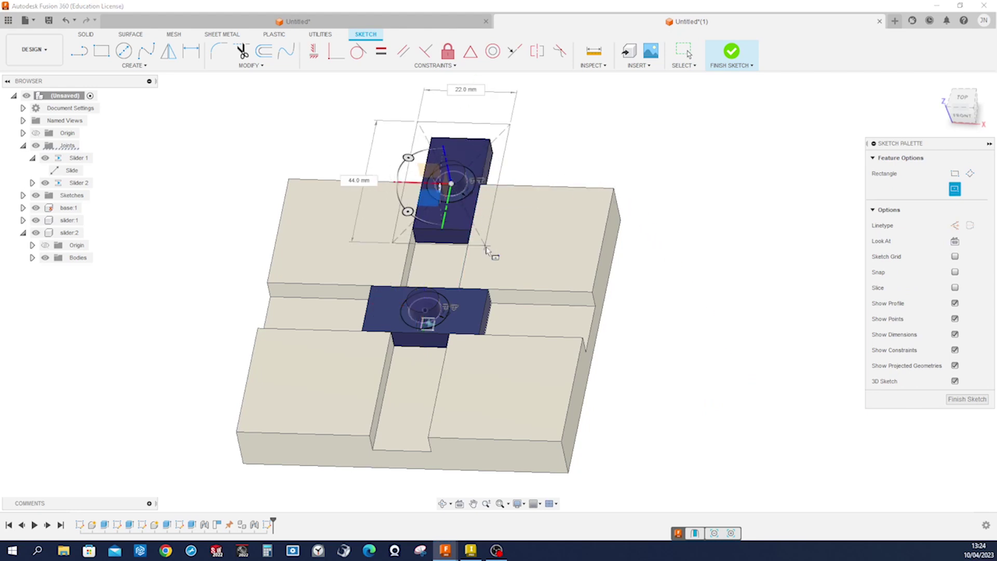
left_click(497, 277)
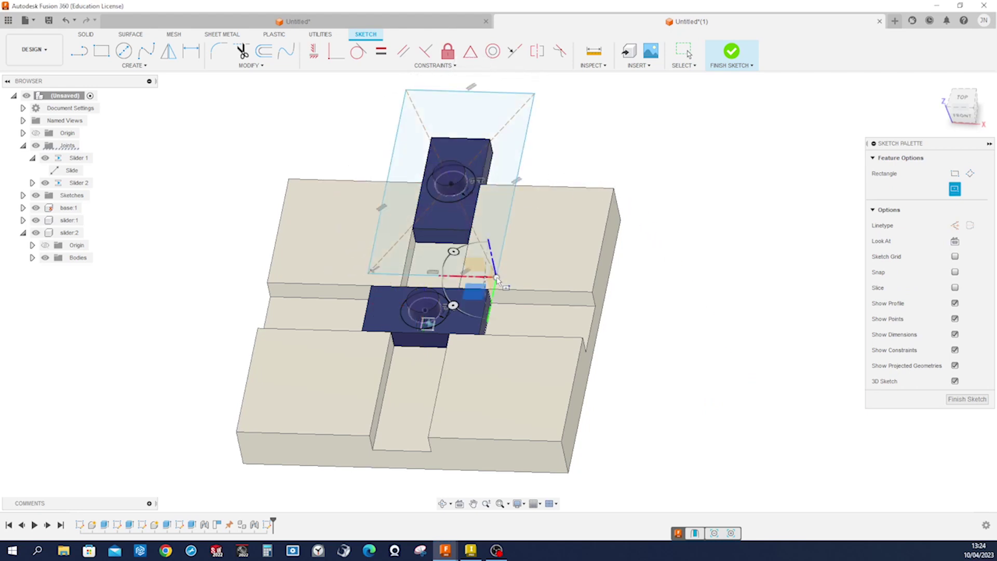
key("Escape")
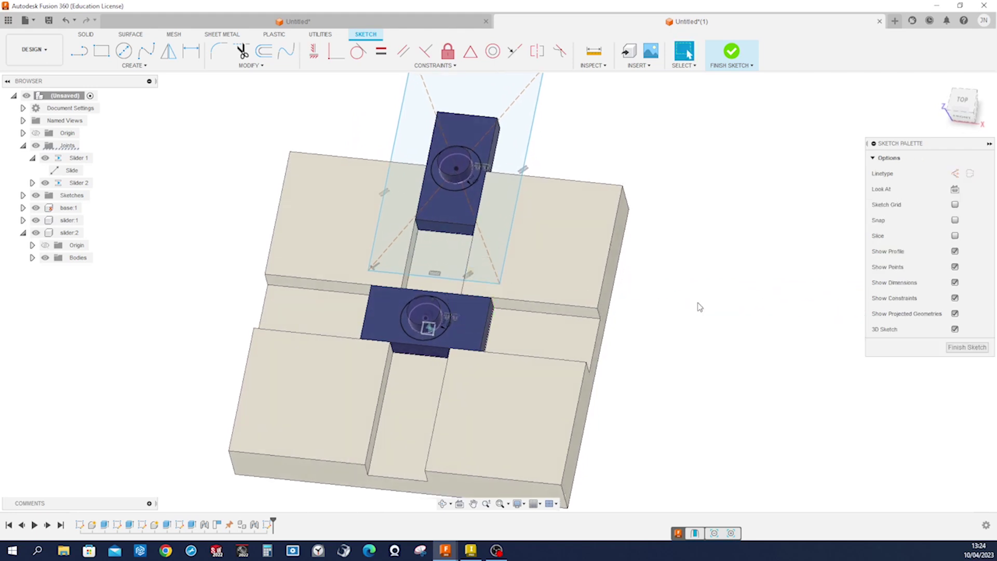
- Make the rectangle's near short edge coincident with the central knob's centre and its corner coincident with the central offset circle
key("s")
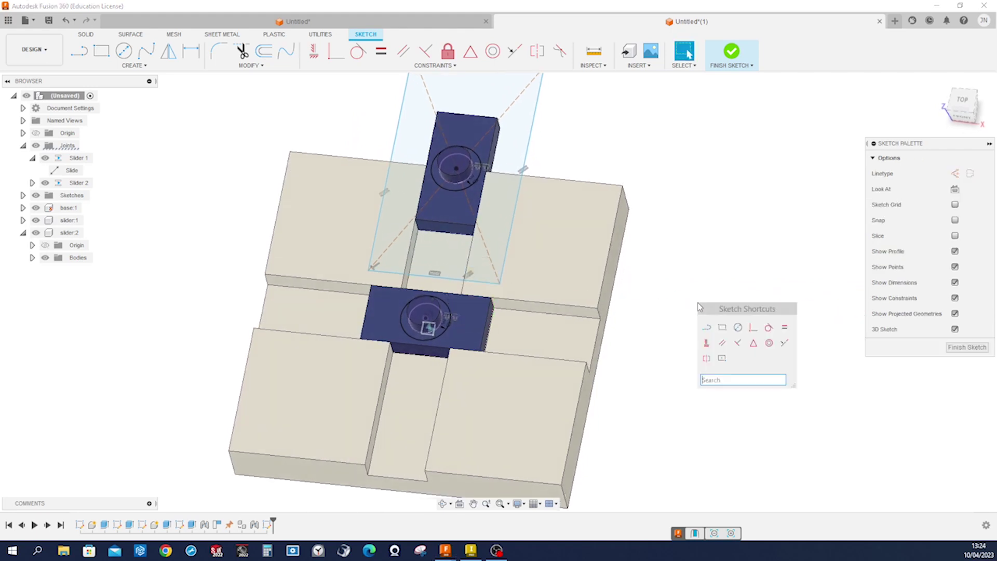
left_click(753, 328)
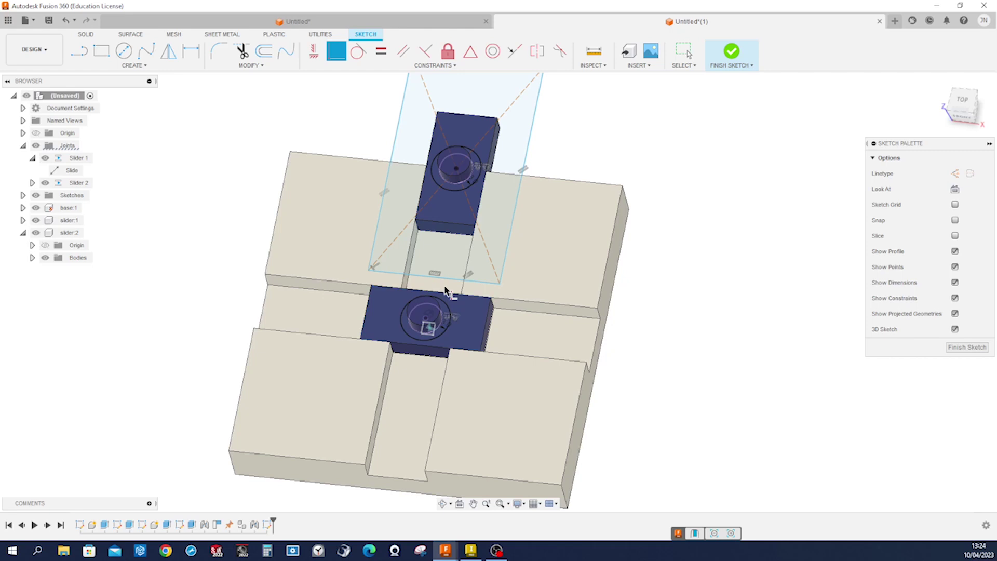
left_click(443, 278)
left_click(426, 318)
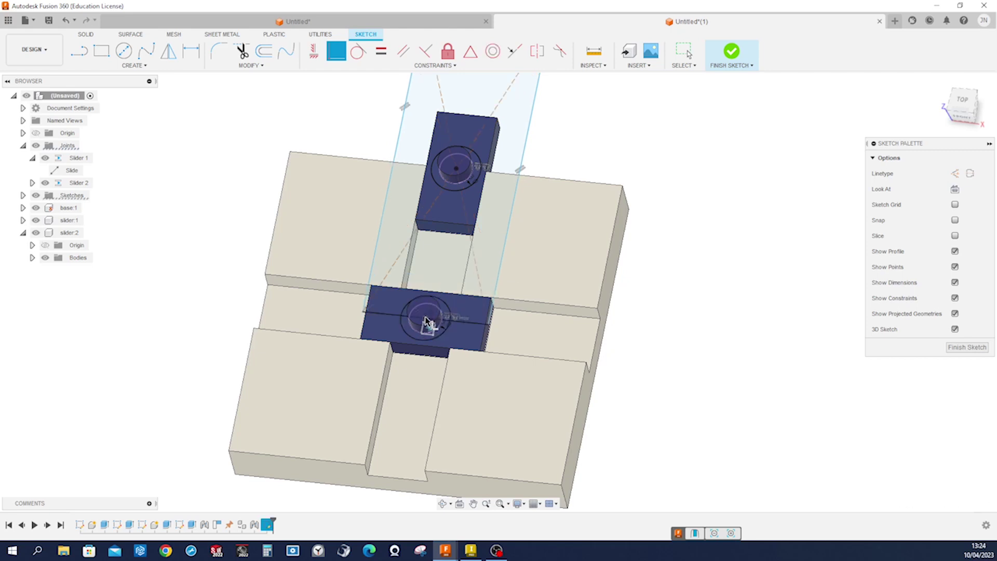
scroll(489, 329, "up", 8)
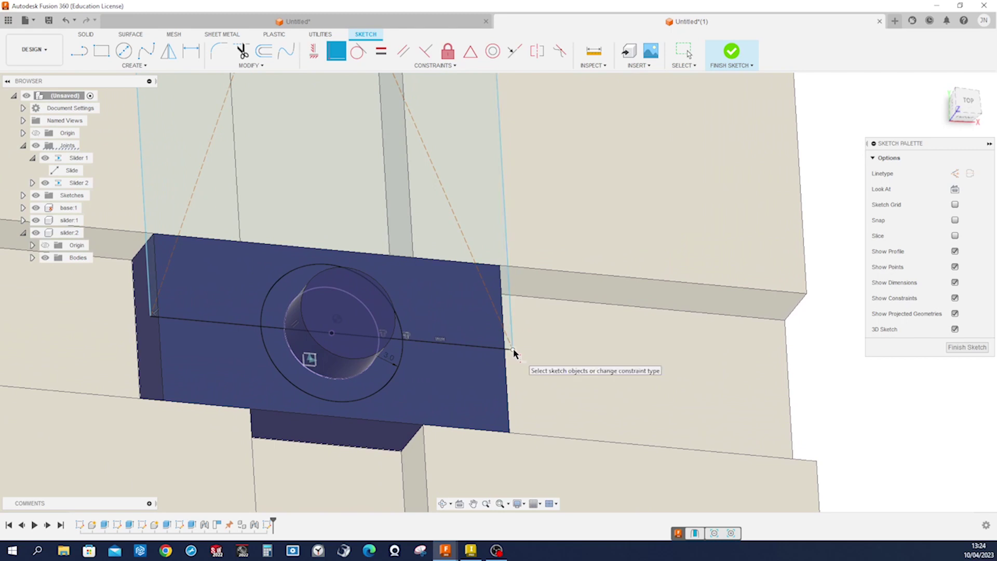
left_click(512, 349)
left_click(403, 357)
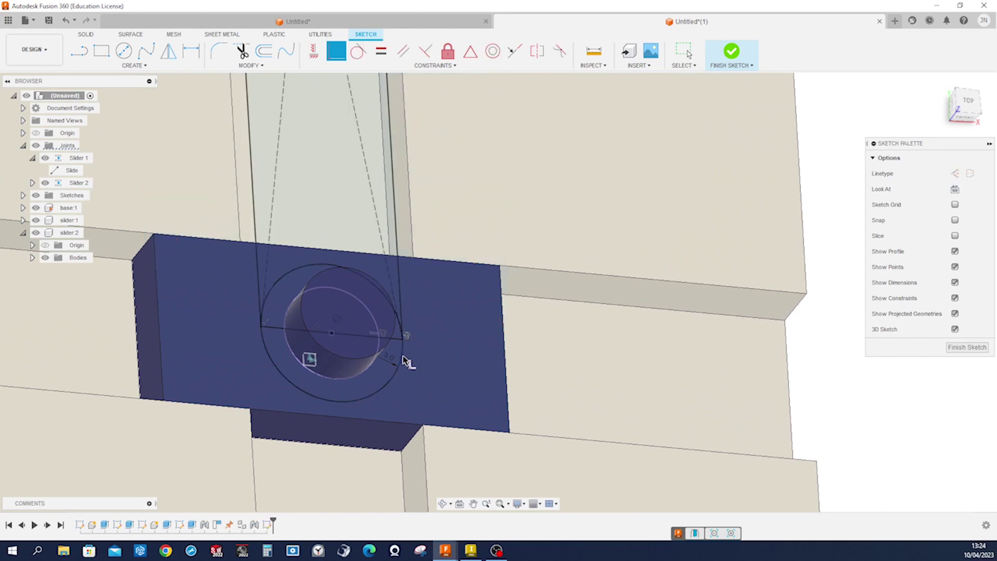
- Sketch a small circle inside the rectangle near its far end, beyond the outer slider
scroll(507, 285, "down", 5)
middle_click_drag(508, 284, 696, 240, "shift")
scroll(712, 251, "up", 3)
scroll(712, 251, "up", 2)
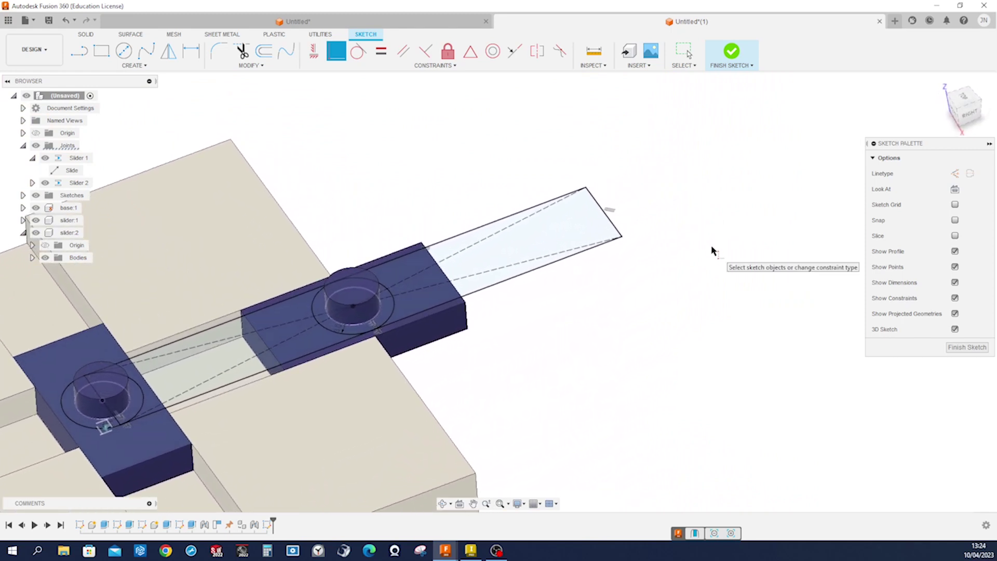
key("s")
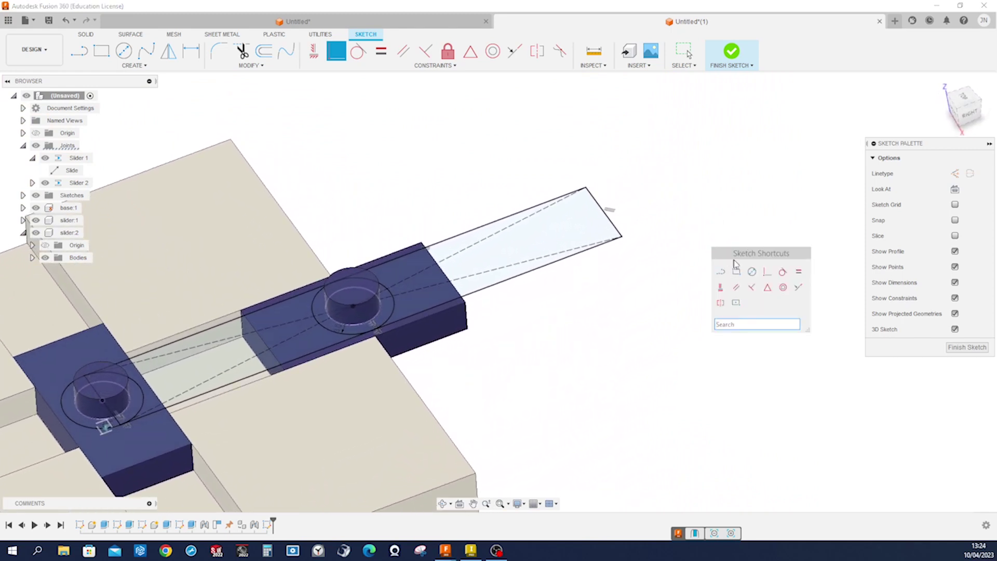
left_click(751, 272)
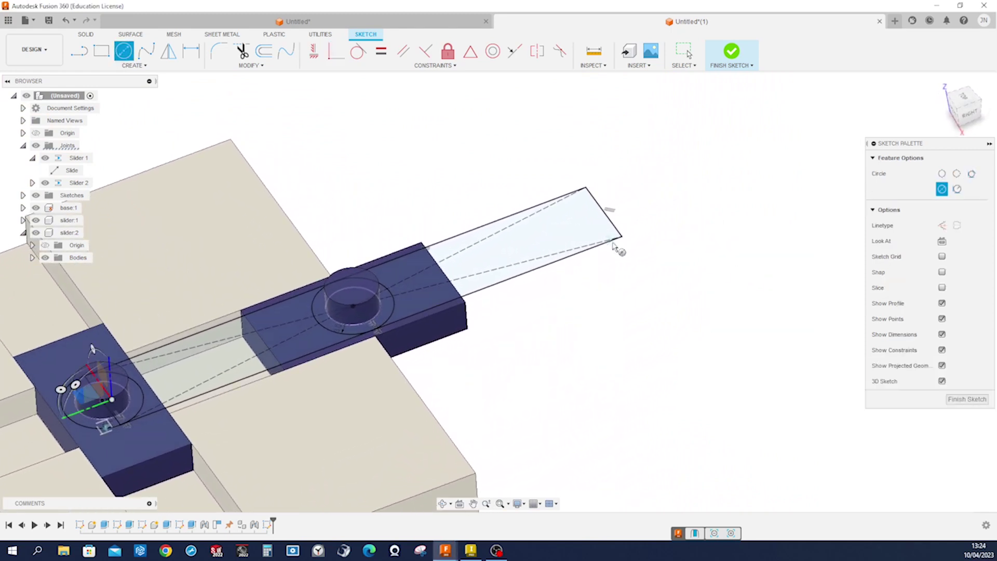
left_click(559, 221)
left_click(575, 235)
key("Escape")
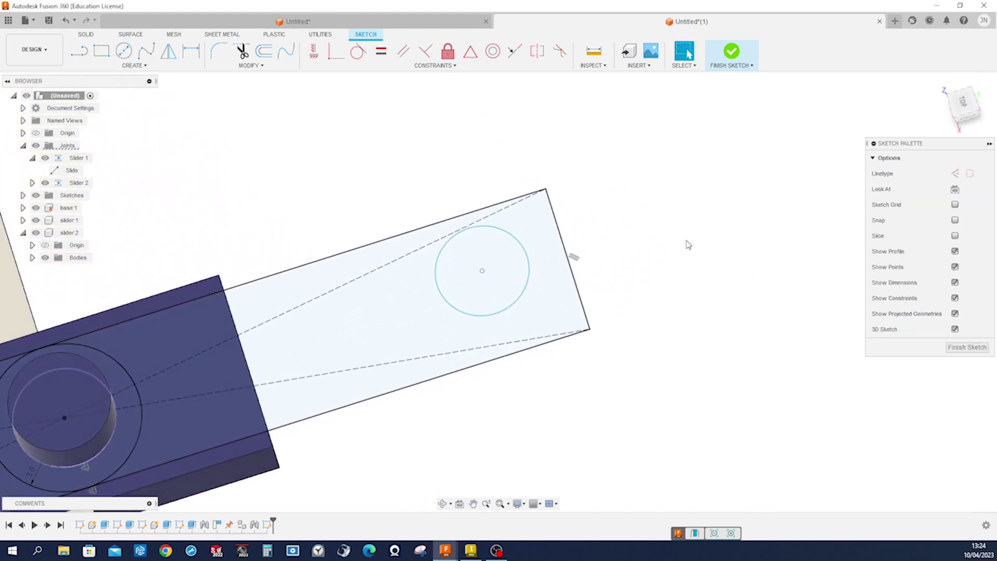
- Make the end circle tangent to the rectangle's two long sides and its far short side, and finish the sketch
key("s")
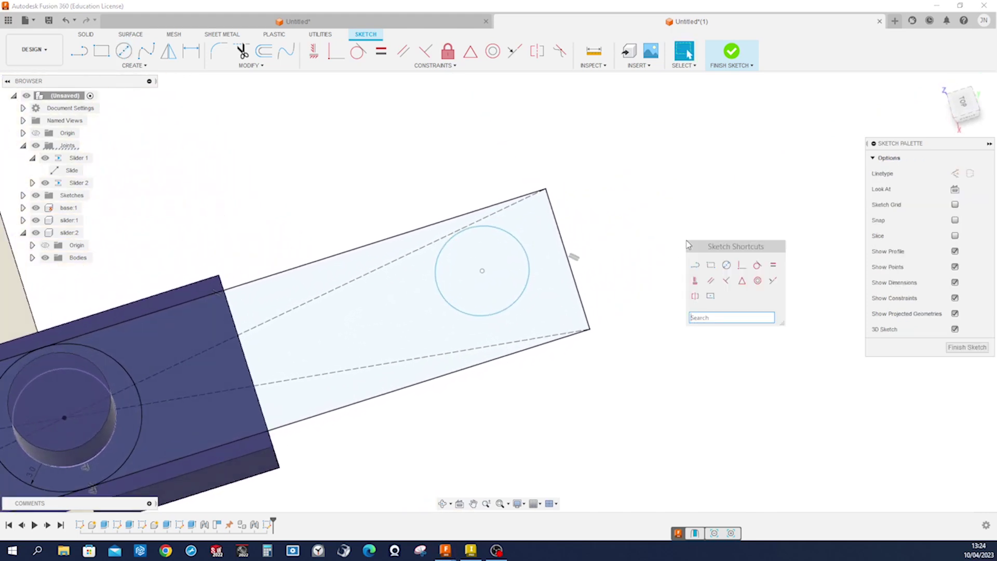
left_click(727, 281)
left_click(521, 239)
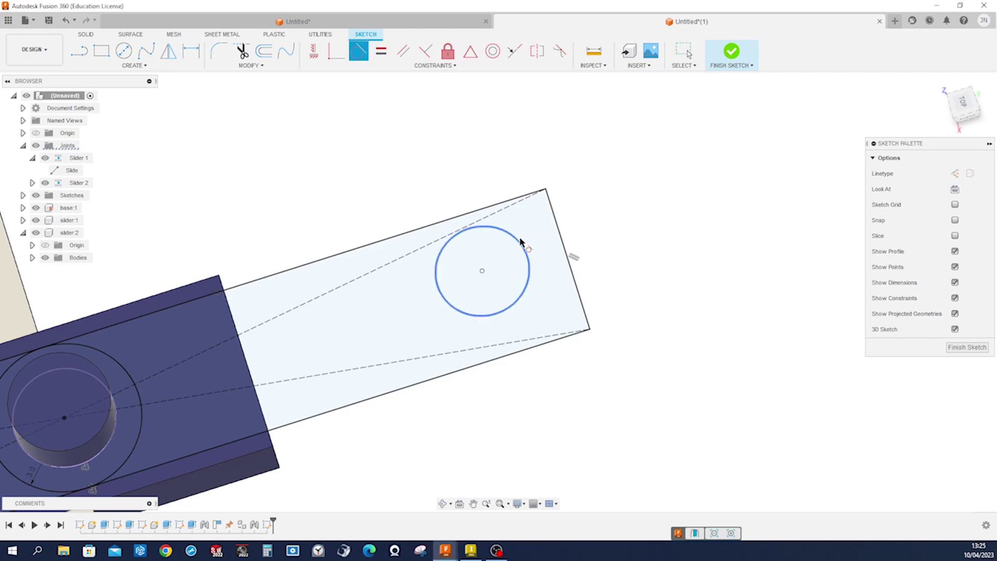
left_click(478, 211)
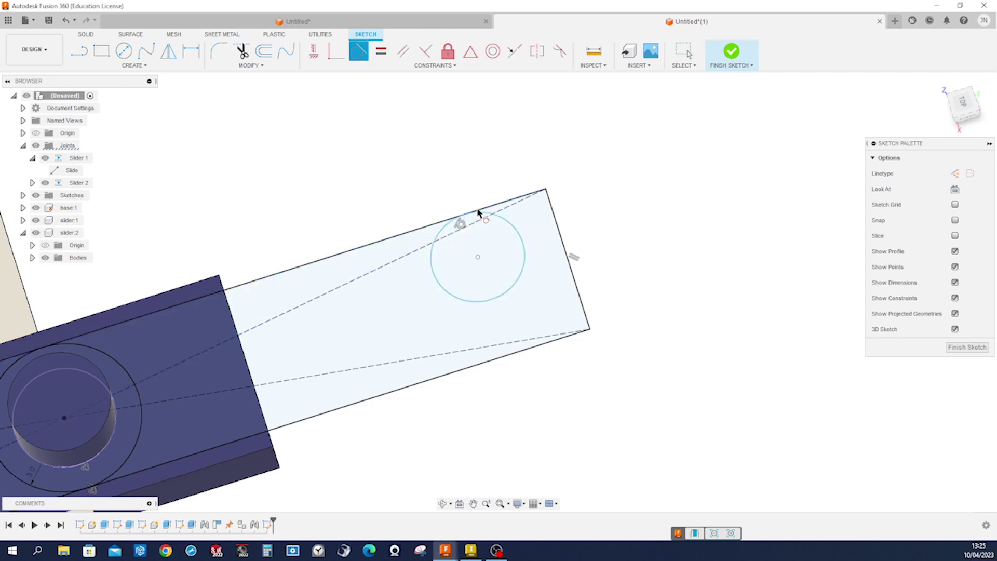
left_click(518, 231)
left_click(559, 238)
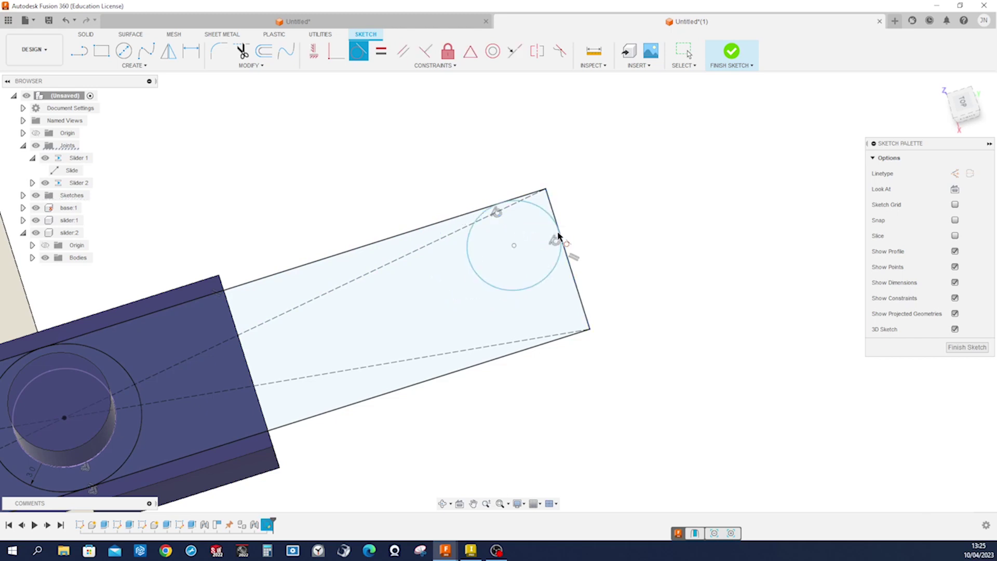
left_click(548, 279)
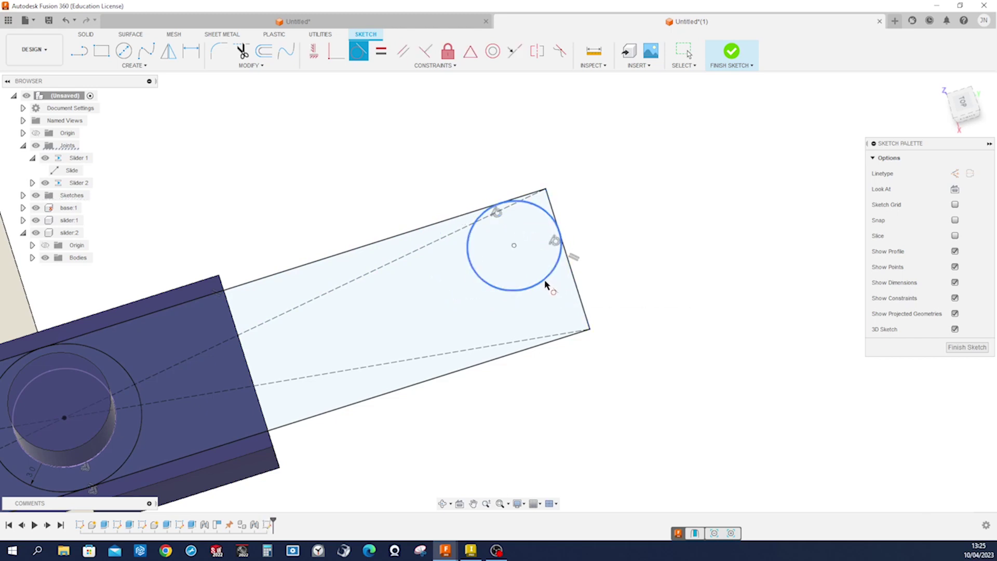
left_click(525, 351)
left_click(966, 346)
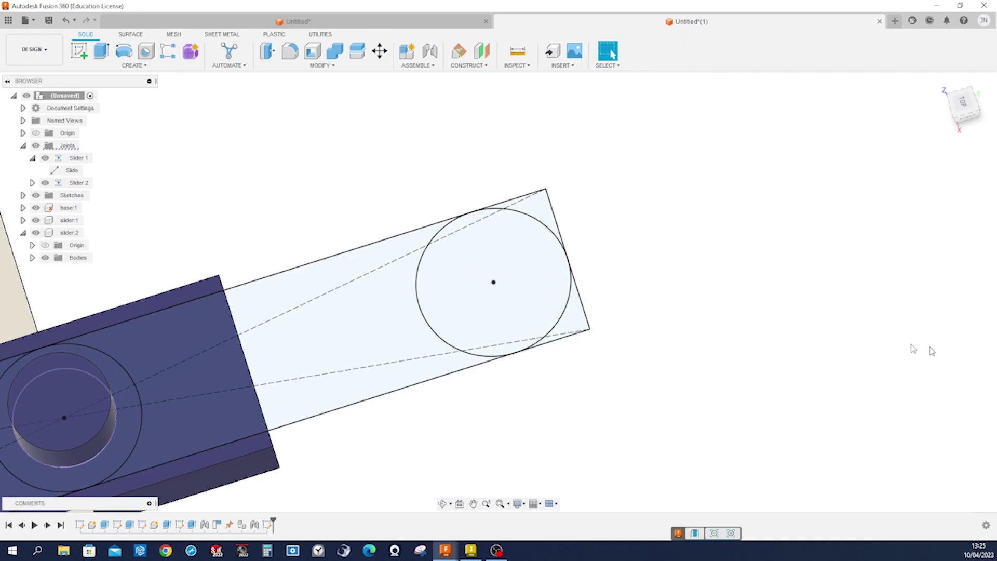
- Select the arm's bar sections and the rings around both slider knobs as Extrude profiles, leaving out the knob circles
middle_click_drag(734, 276, 600, 188, "shift")
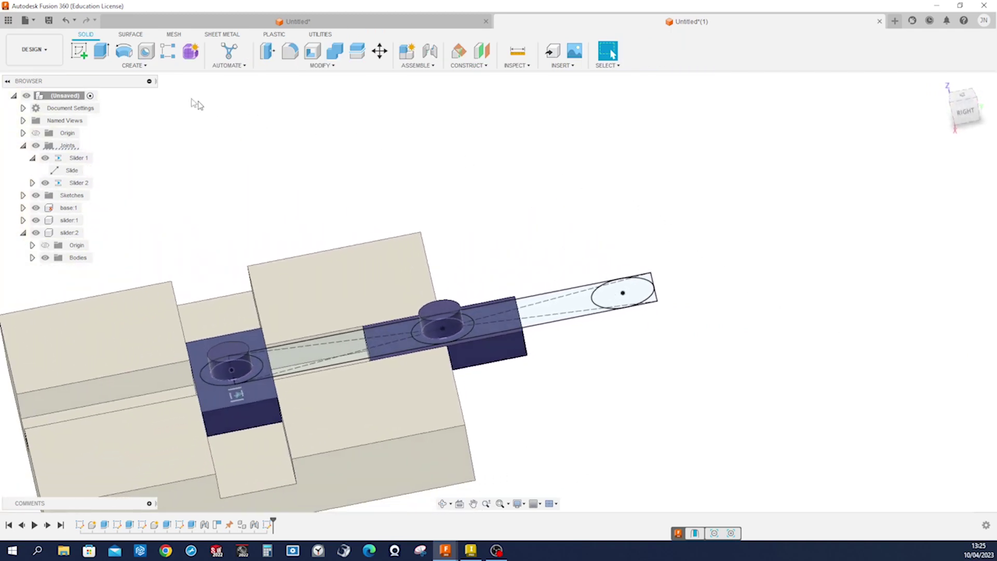
key("e")
scroll(627, 153, "up", 3)
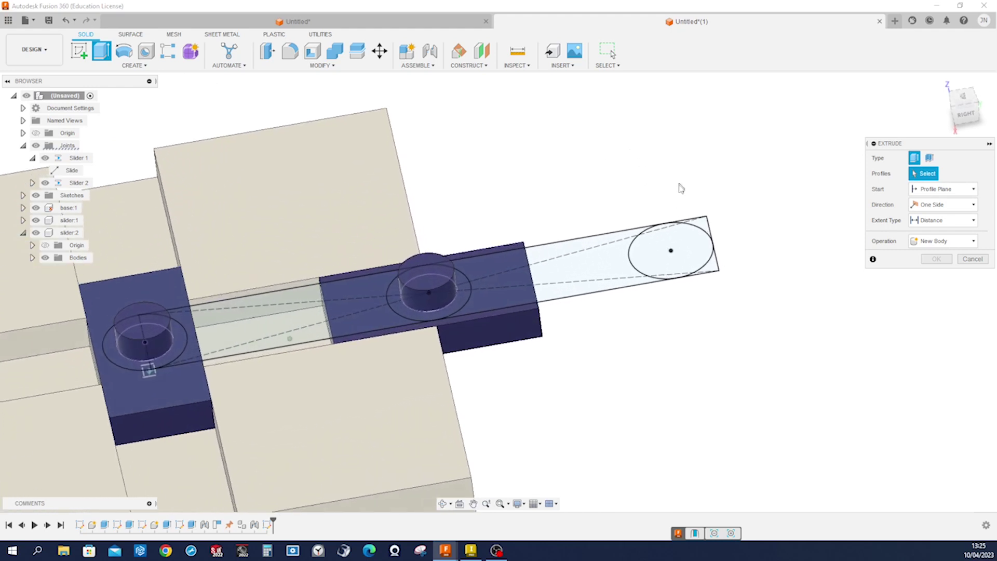
left_click(610, 262)
scroll(600, 265, "up", 2)
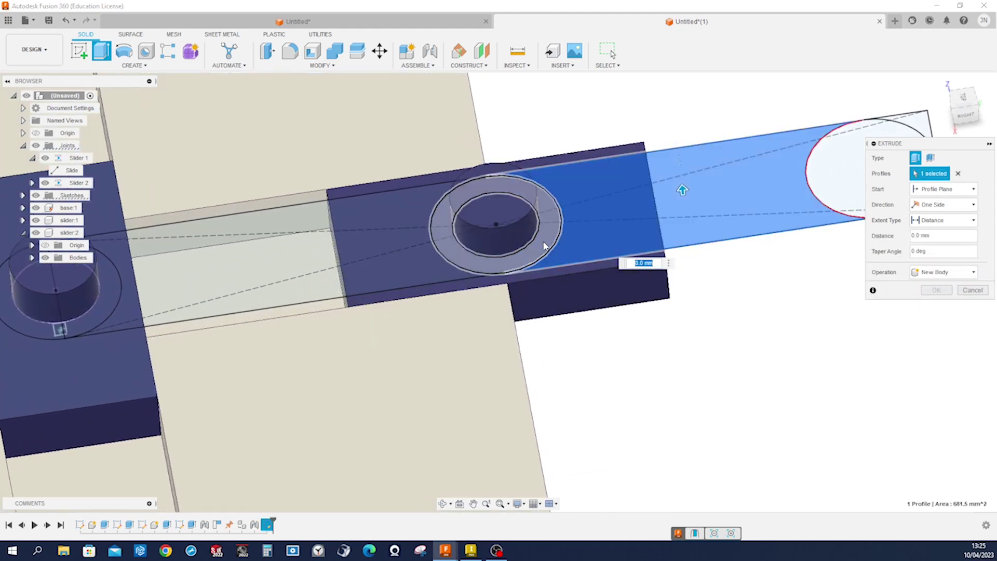
left_click(525, 258)
left_click(431, 270)
scroll(433, 264, "down", 2)
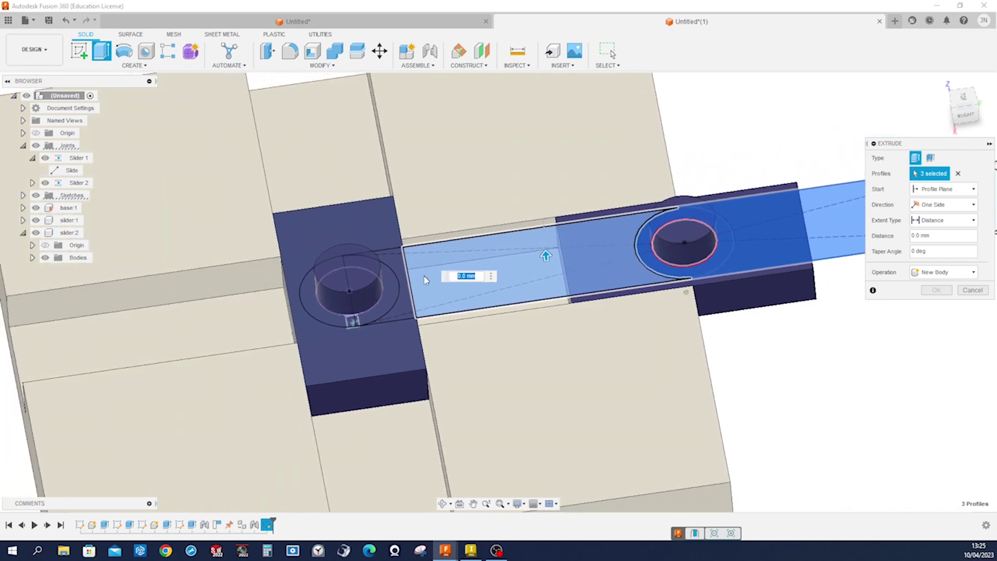
left_click(392, 296)
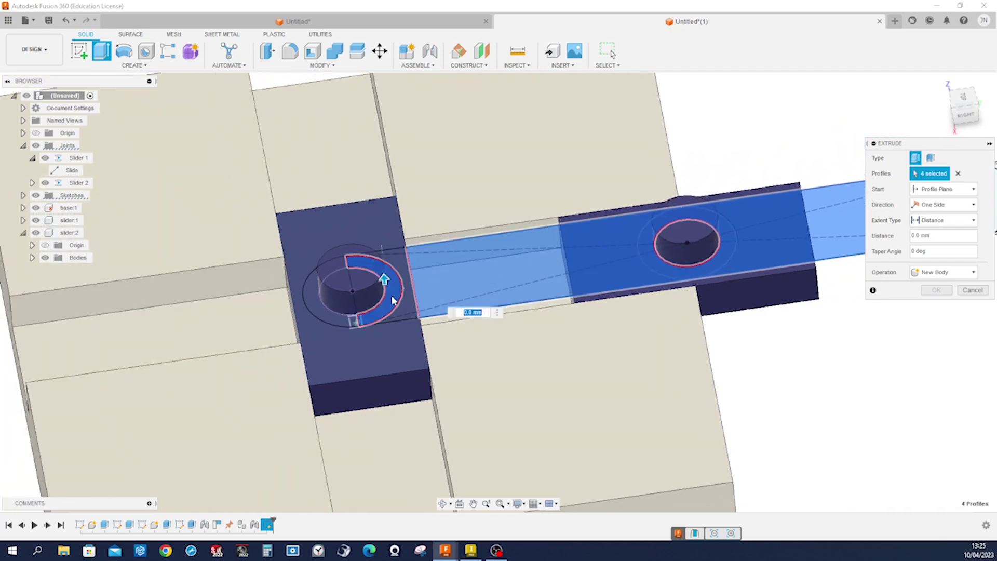
left_click(335, 318)
- Set the arm extrusion's extent to To Object, ending at the top face of the outer slider's knob
scroll(426, 286, "down", 2)
middle_click_drag(618, 278, 643, 230, "shift")
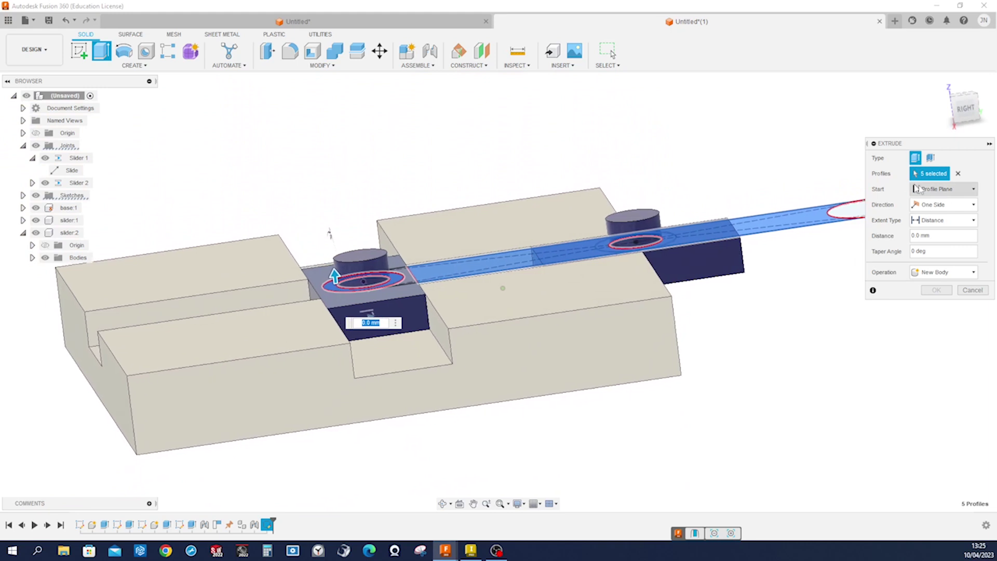
left_click(973, 224)
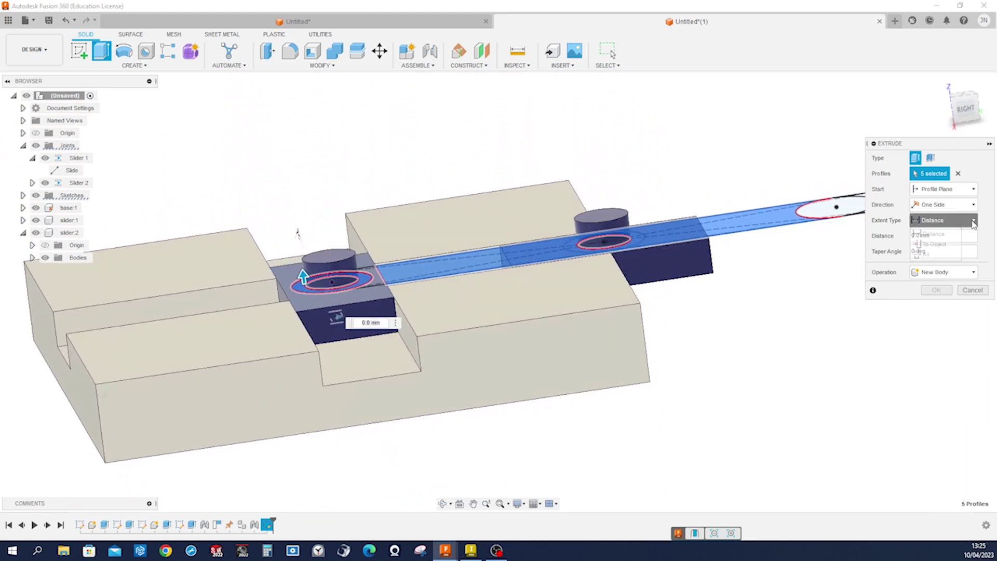
left_click(935, 244)
scroll(670, 167, "up", 1)
scroll(631, 210, "up", 2)
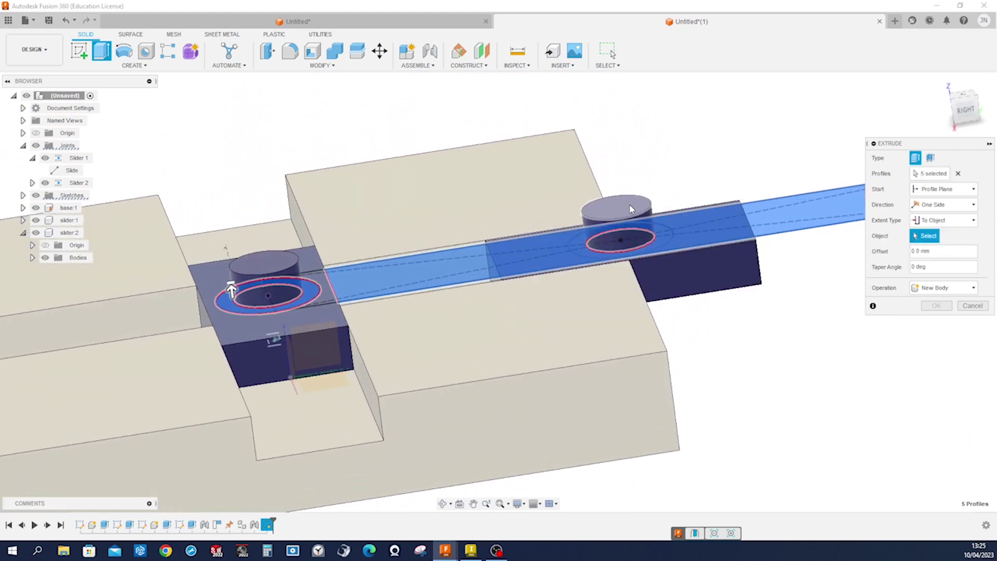
left_click(630, 207)
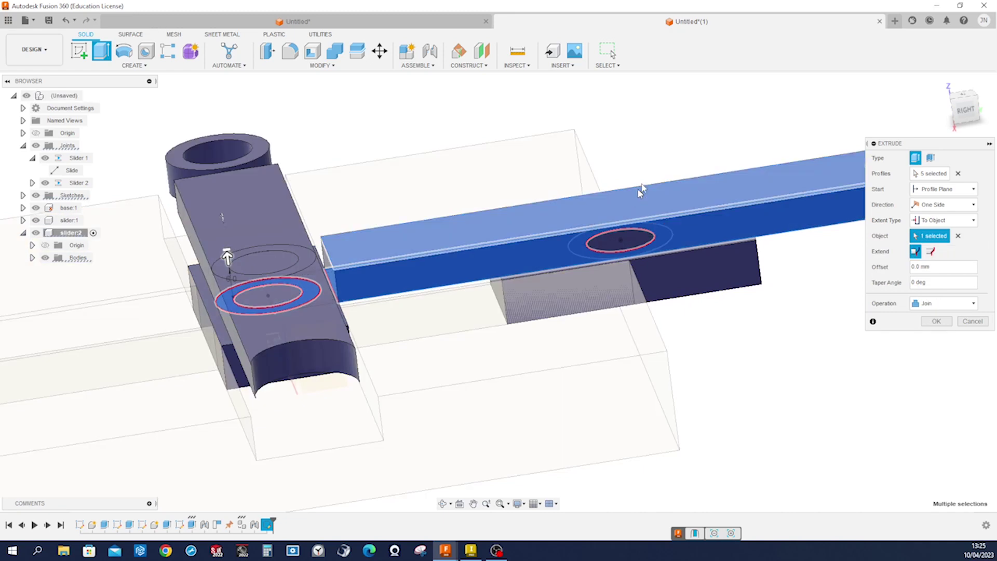
- Add the missing profile beside the central knob's ring and extrude the arm as a New Component
scroll(665, 127, "down", 2)
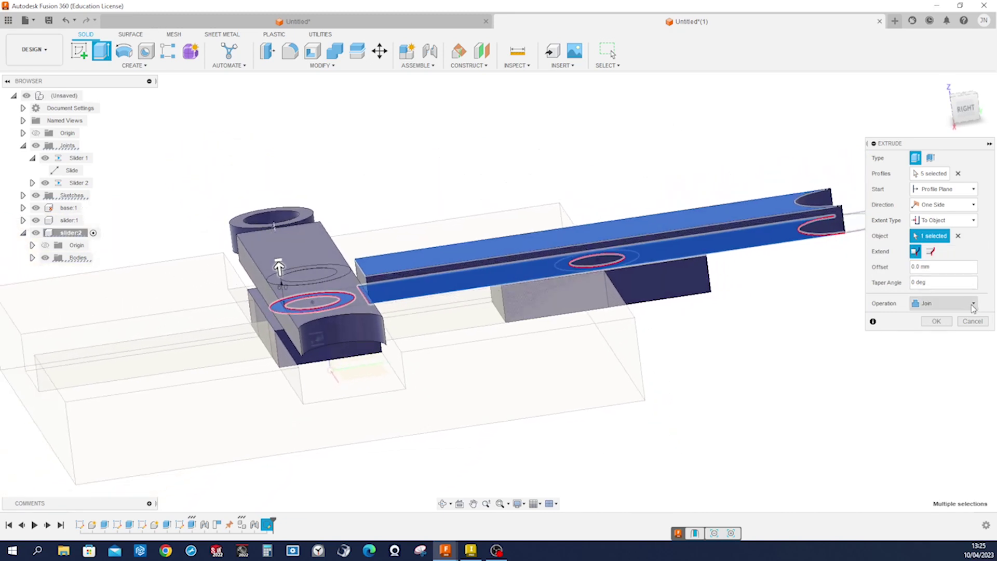
left_click(941, 303)
left_click(941, 362)
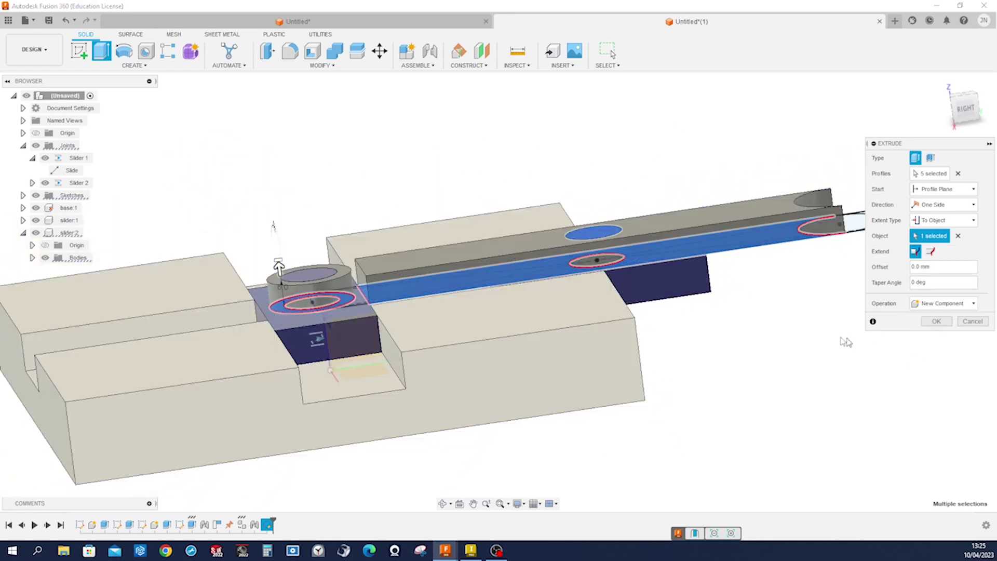
middle_click_drag(840, 337, 810, 321, "shift")
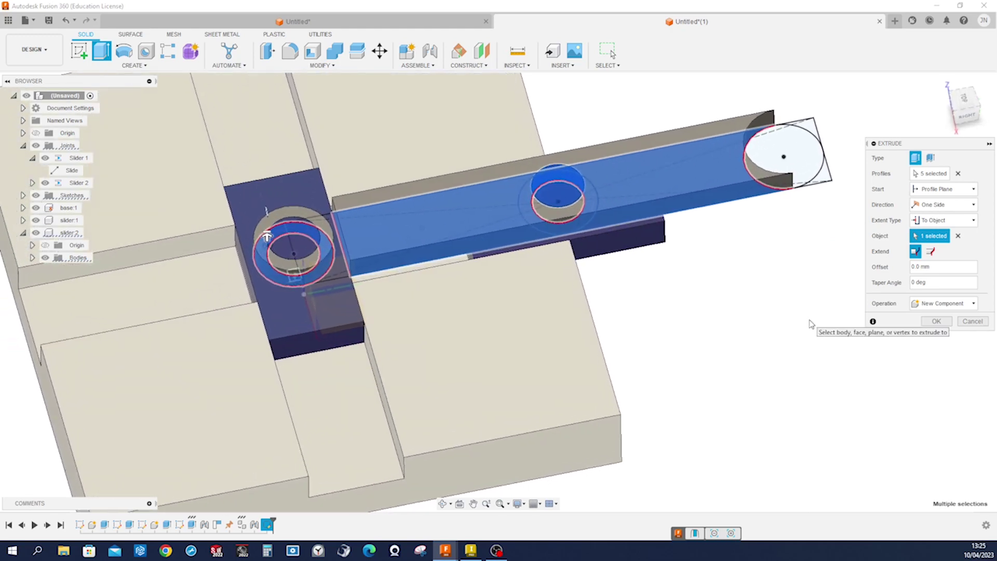
scroll(356, 248, "up", 3)
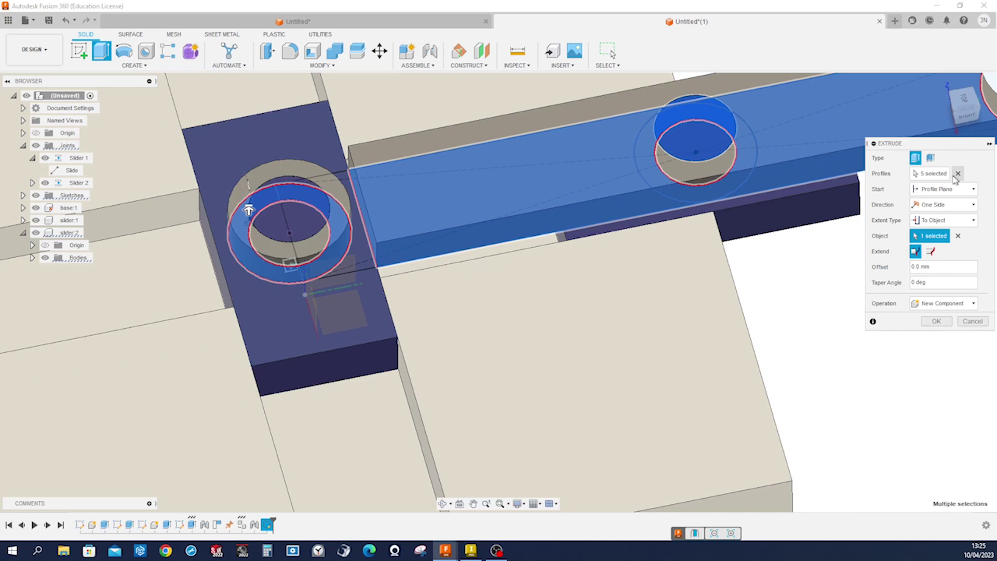
left_click(936, 175)
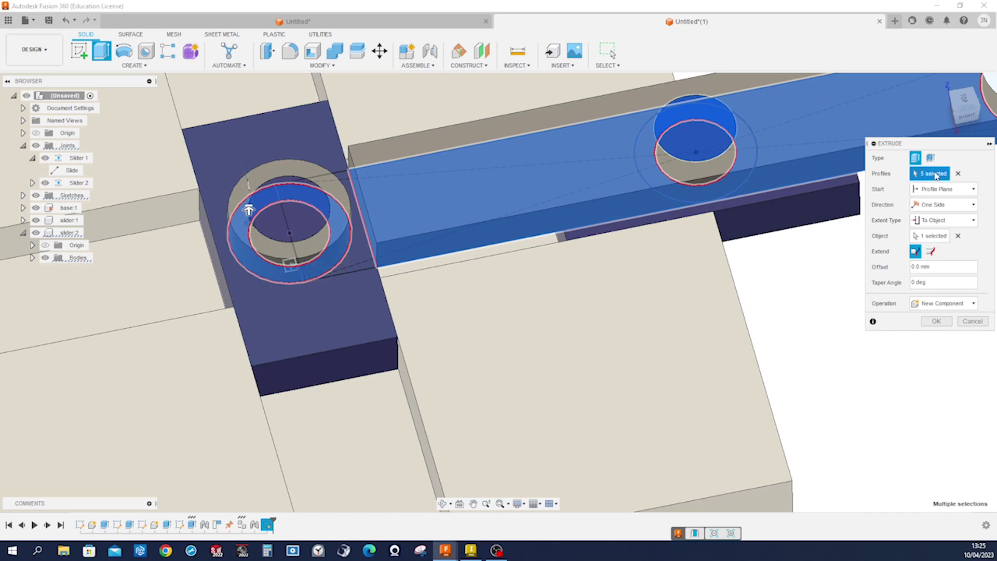
left_click(359, 247)
scroll(408, 262, "down", 5)
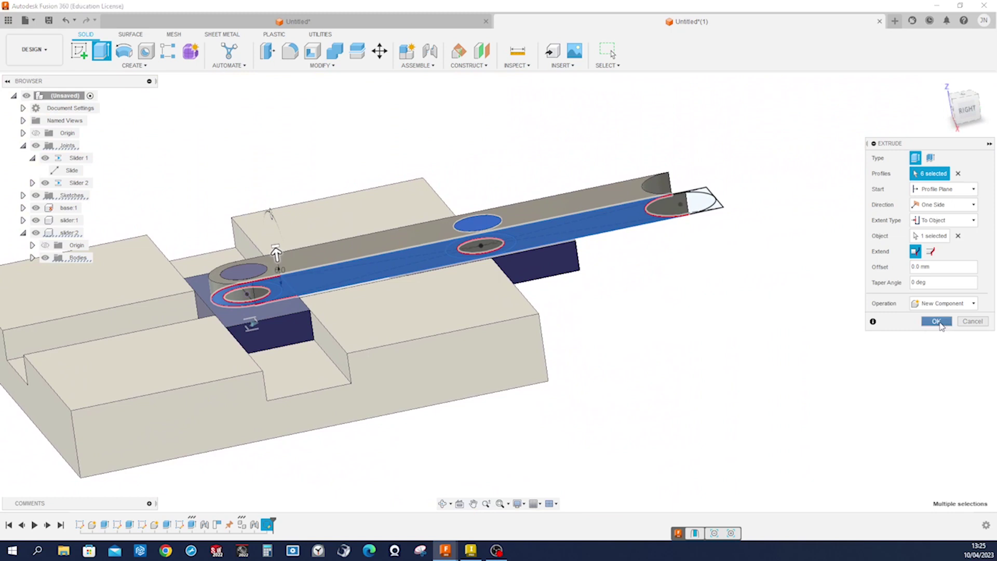
left_click(936, 320)
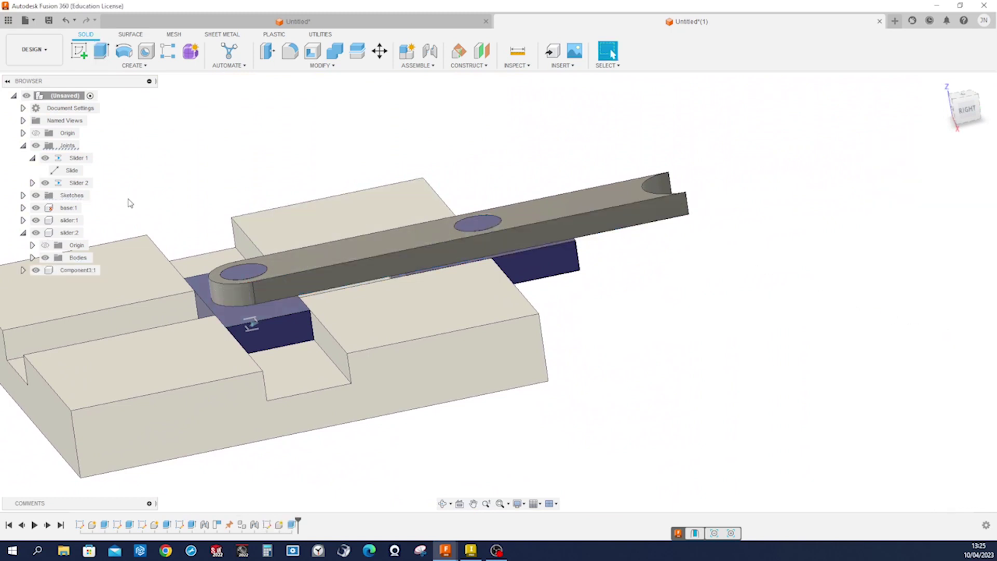
- Show the arm sketch again and extrude its far end circle upward about 21.9 mm as a handle, joined to the arm
left_click(22, 196)
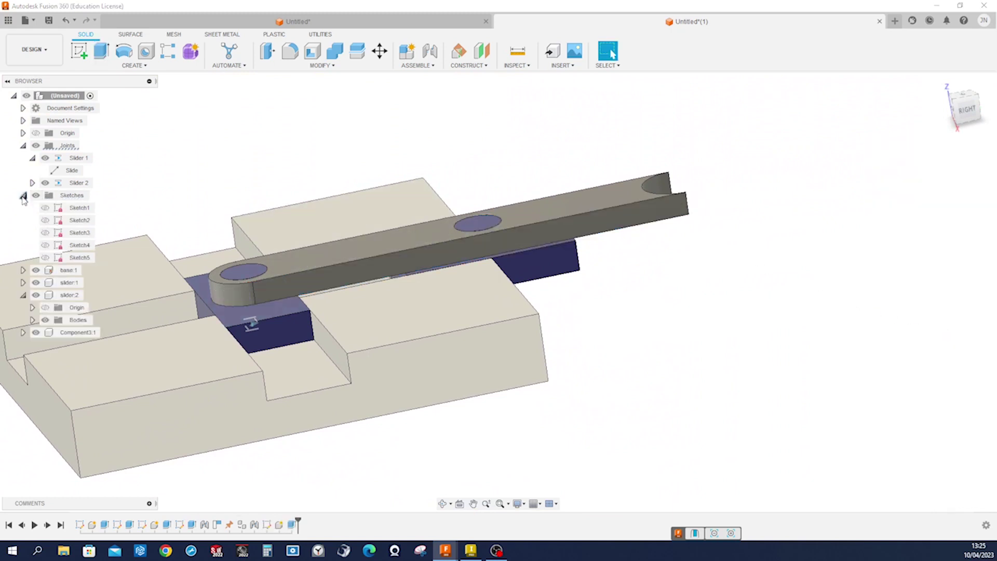
left_click(45, 257)
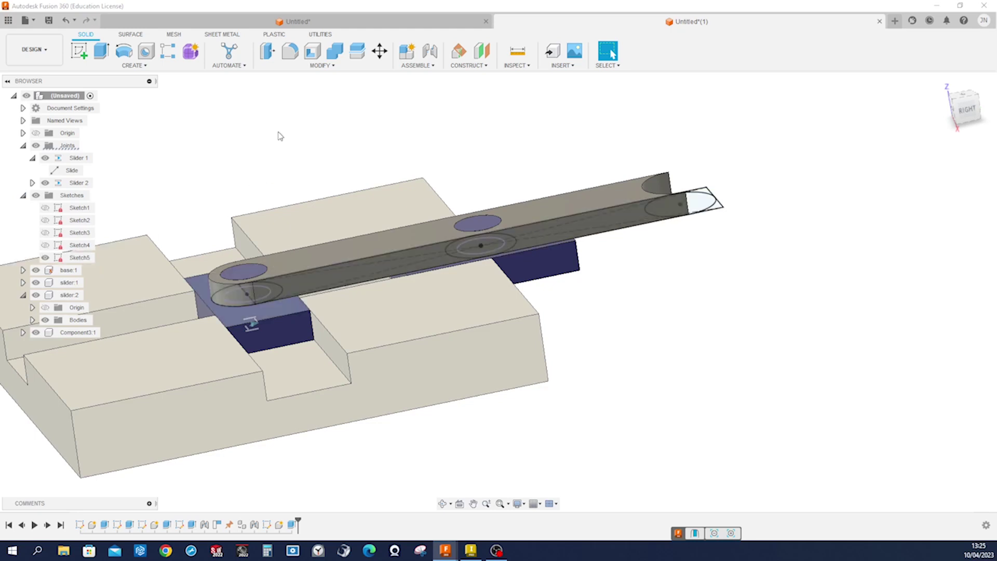
left_click(101, 51)
scroll(722, 214, "up", 3)
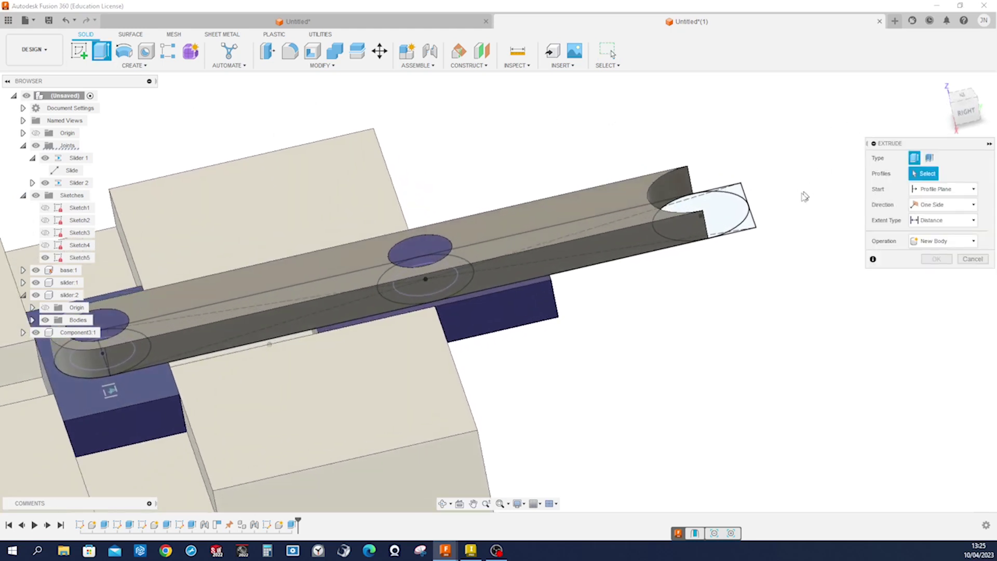
left_click(722, 214)
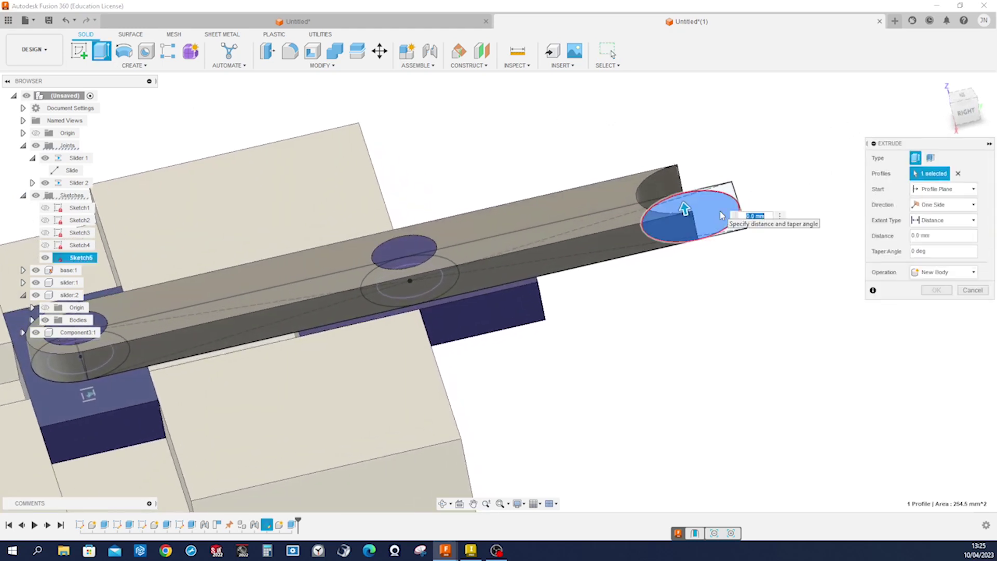
left_click(974, 273)
left_click(944, 286)
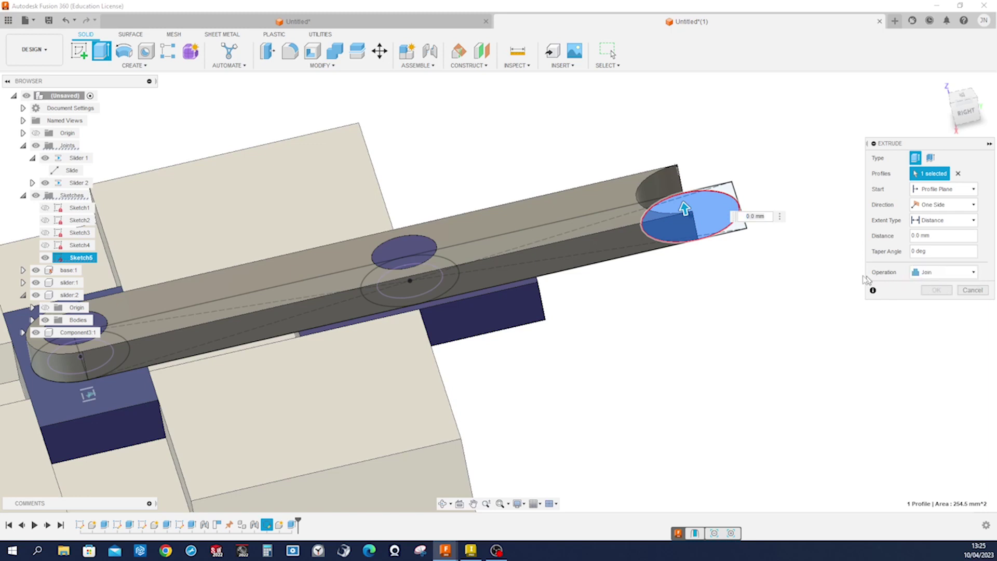
left_click_drag(685, 210, 649, 106)
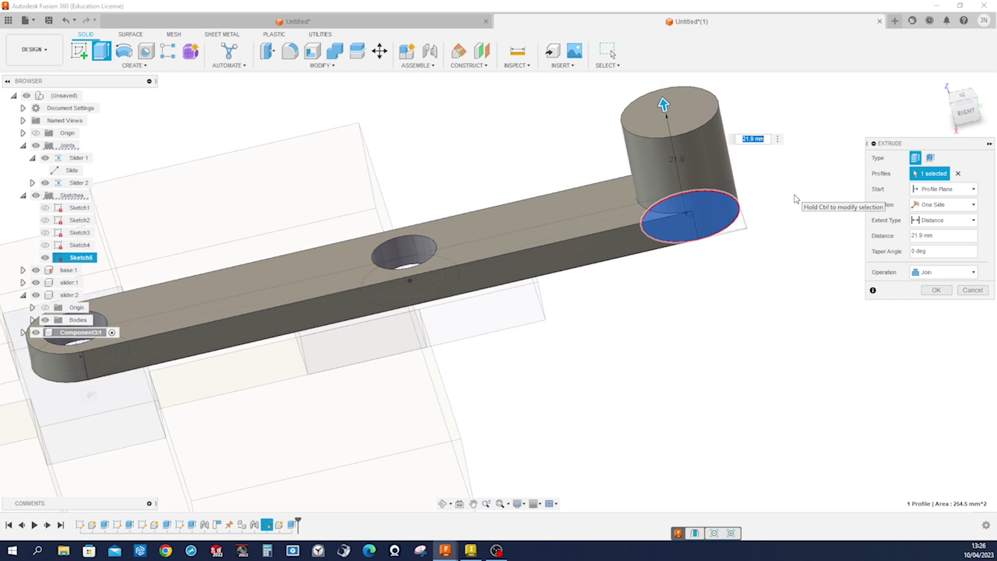
left_click(937, 290)
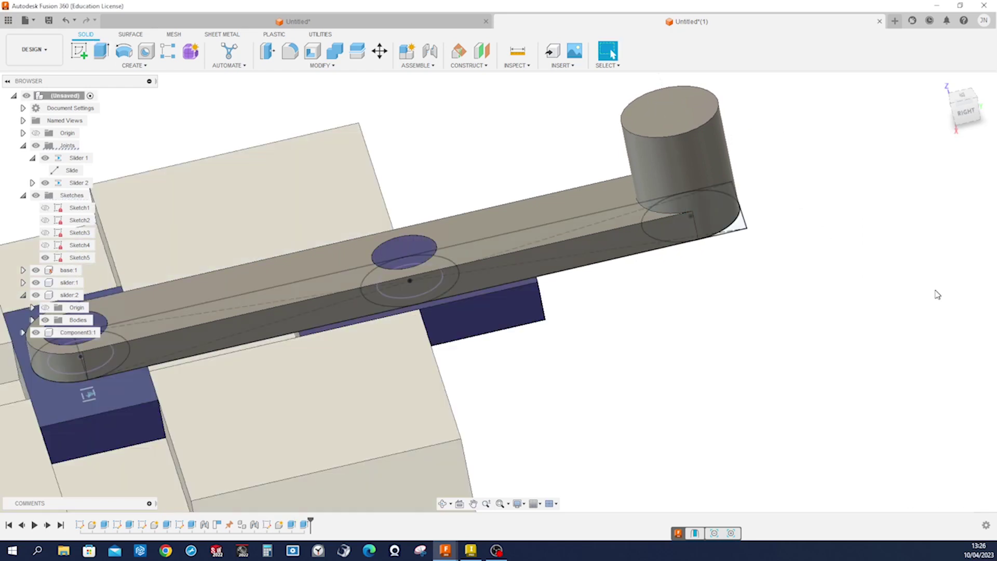
- Move the arm up clear of the slider knobs and hide the arm sketch
scroll(846, 286, "down", 5)
middle_click_drag(846, 285, 808, 258, "shift")
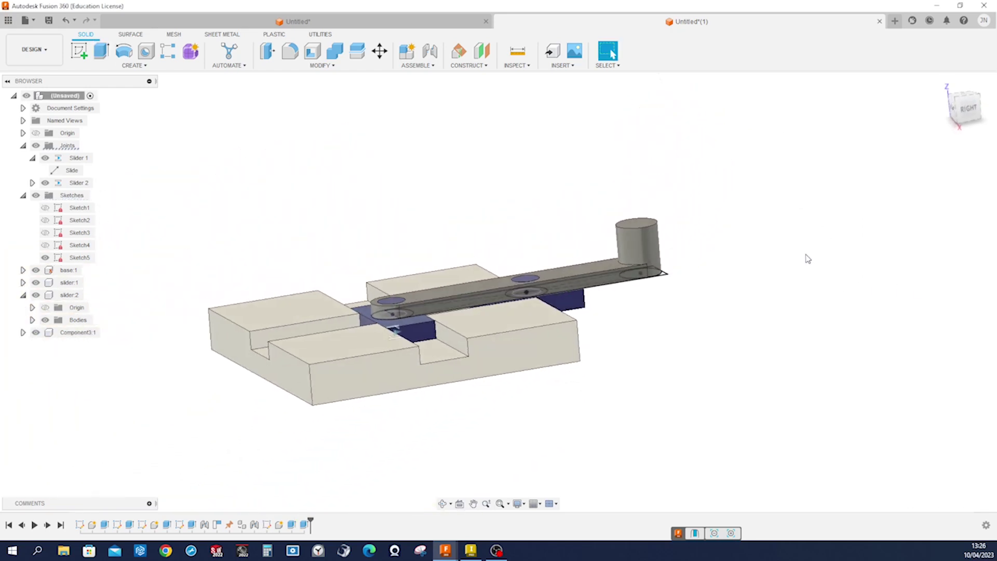
left_click_drag(665, 259, 644, 154)
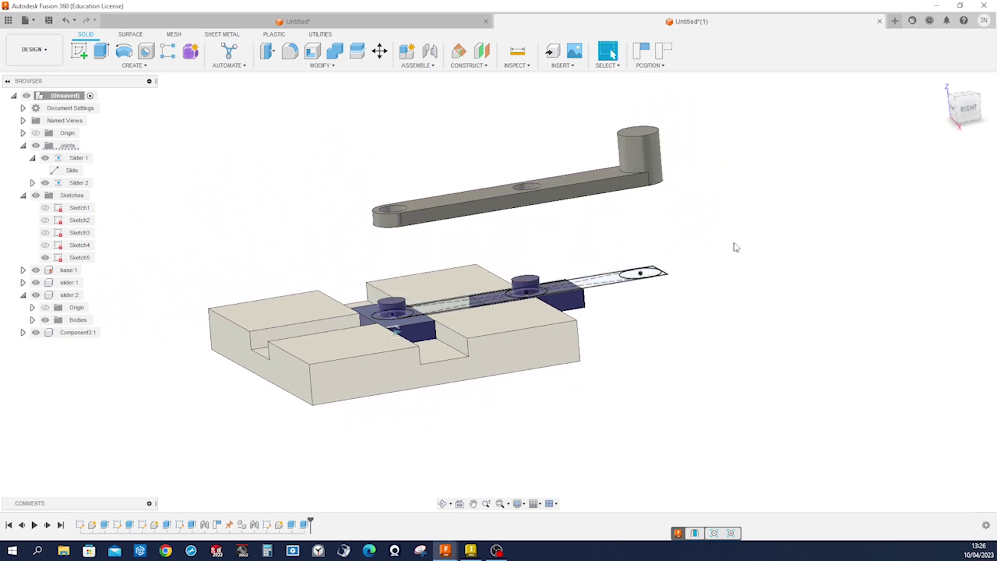
left_click(46, 257)
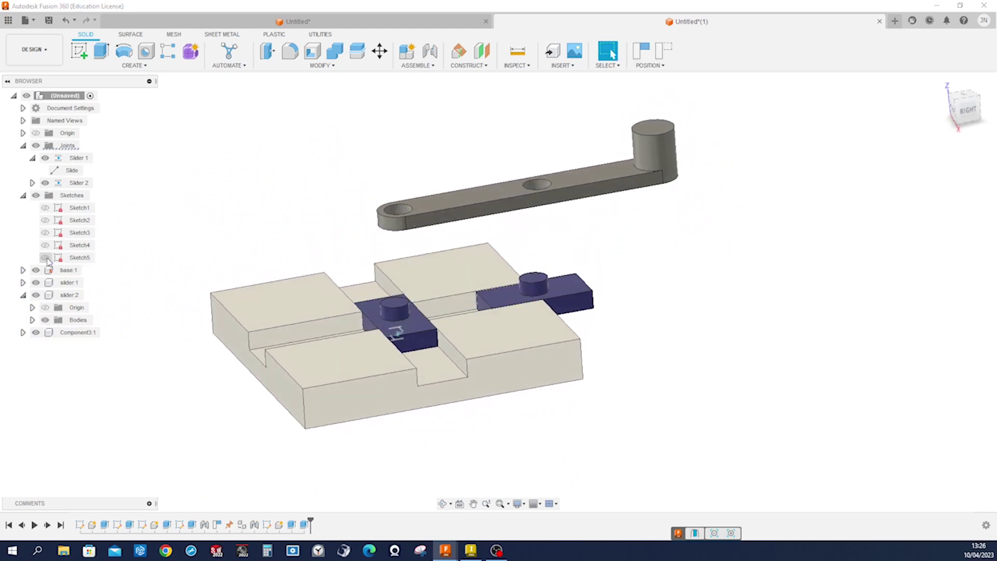
middle_click_drag(158, 225, 294, 195)
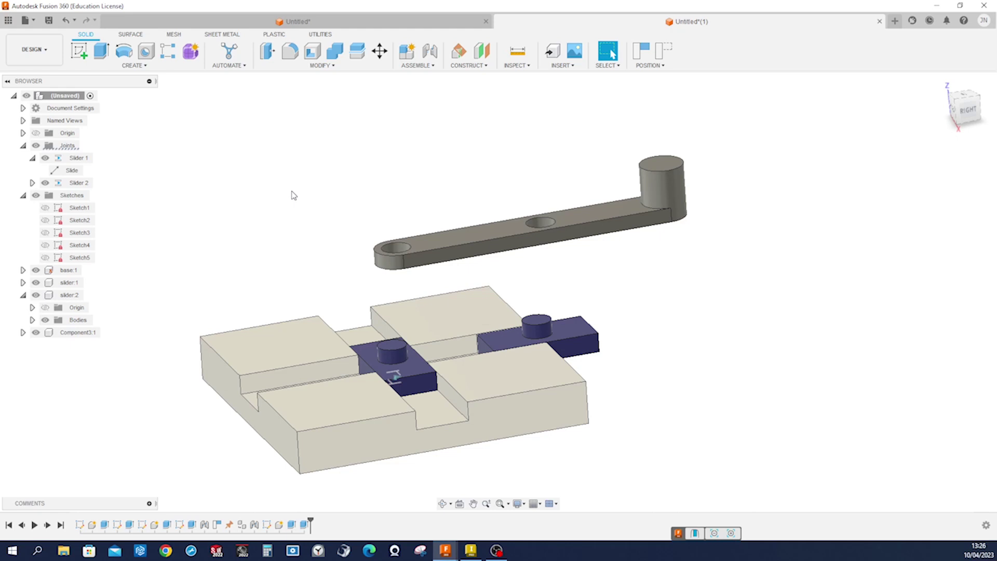
- Join the arm's middle hole to the top of the outer slider's knob with a Revolute joint about the Z axis
key("j")
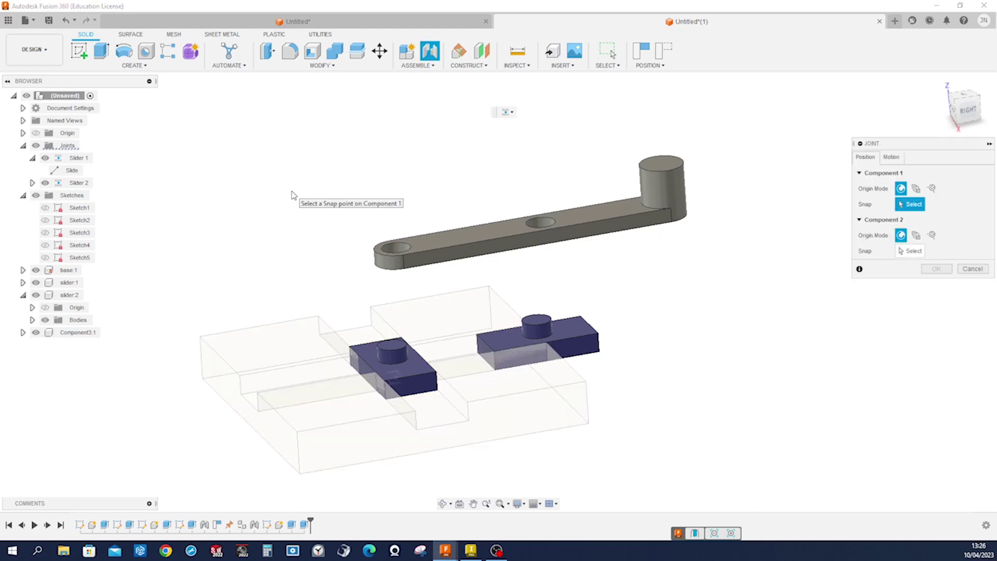
scroll(675, 328, "up", 3)
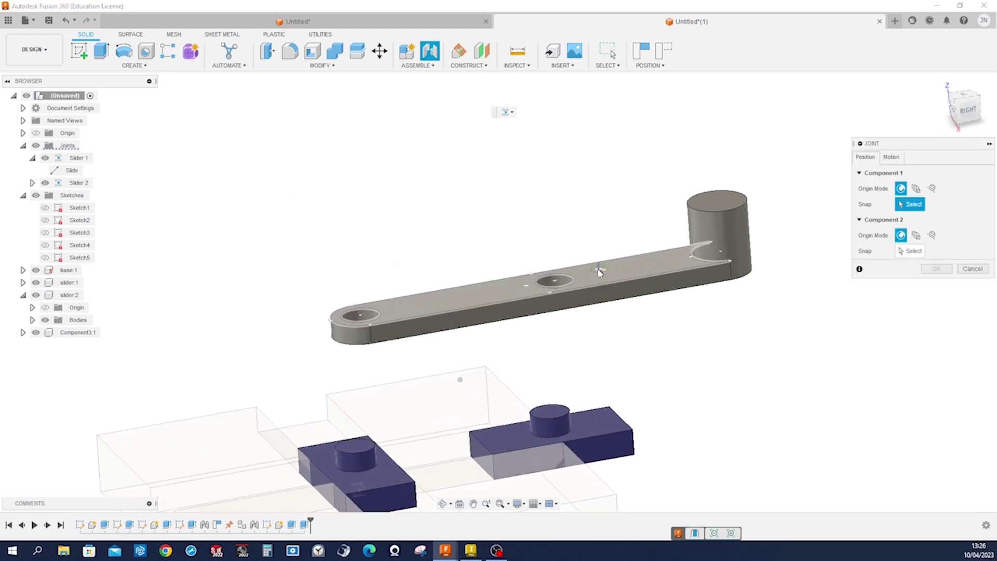
scroll(600, 272, "up", 2)
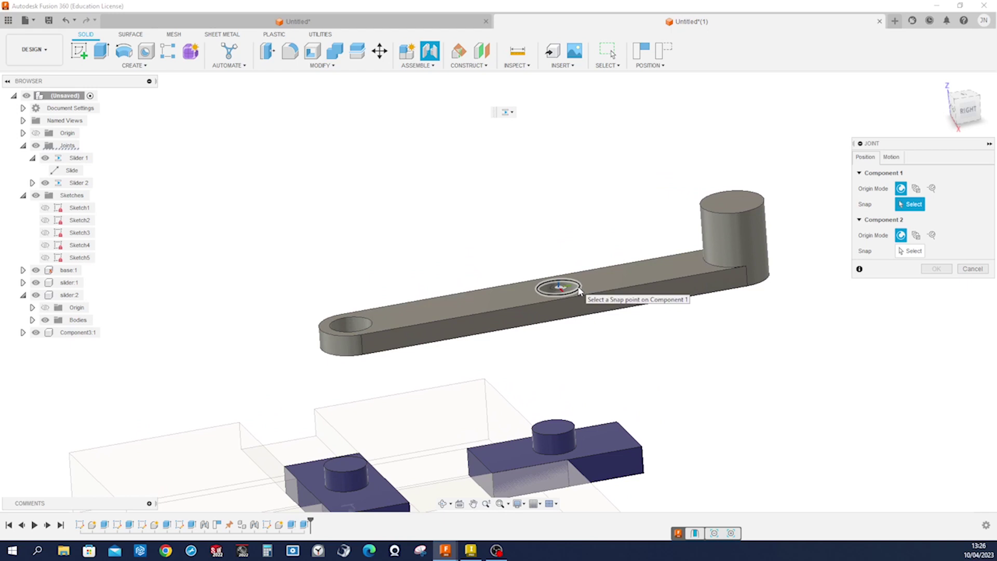
left_click(559, 287)
scroll(587, 321, "up", 2)
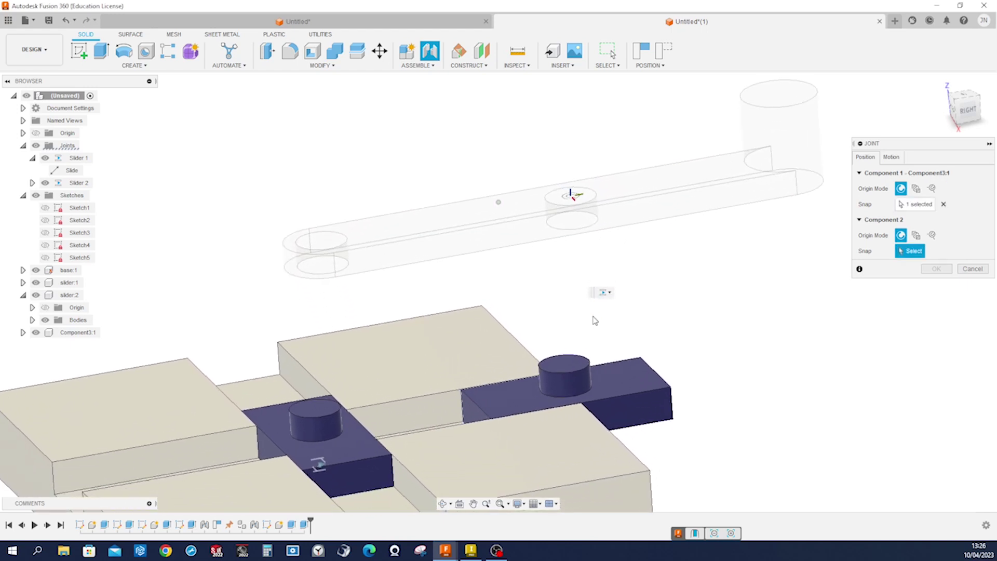
left_click(587, 365)
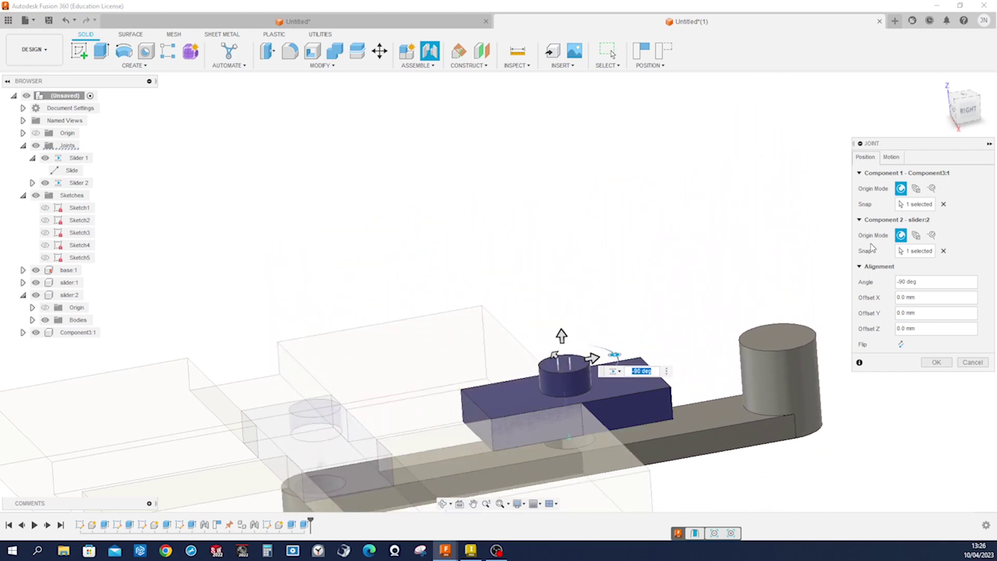
left_click(889, 157)
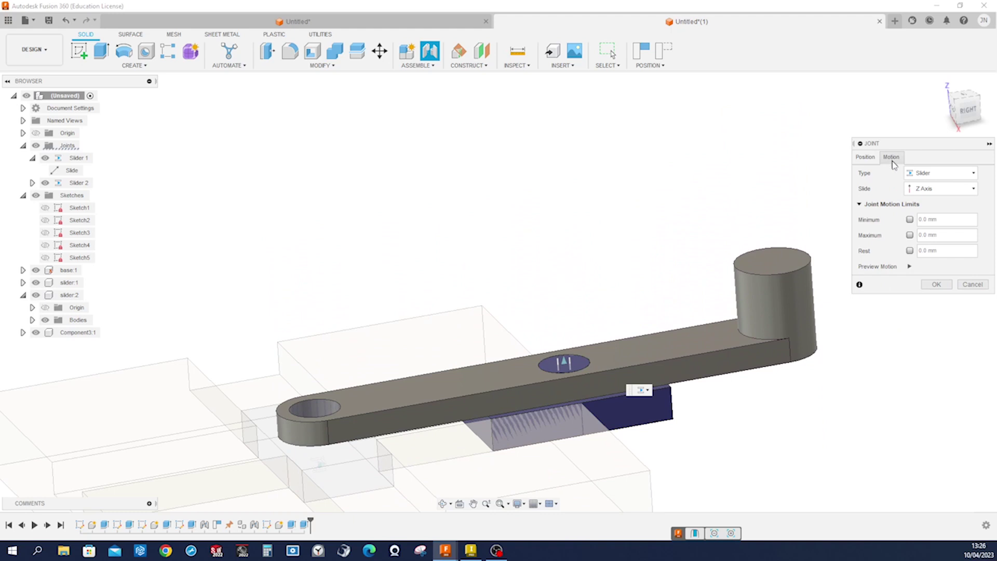
left_click(966, 175)
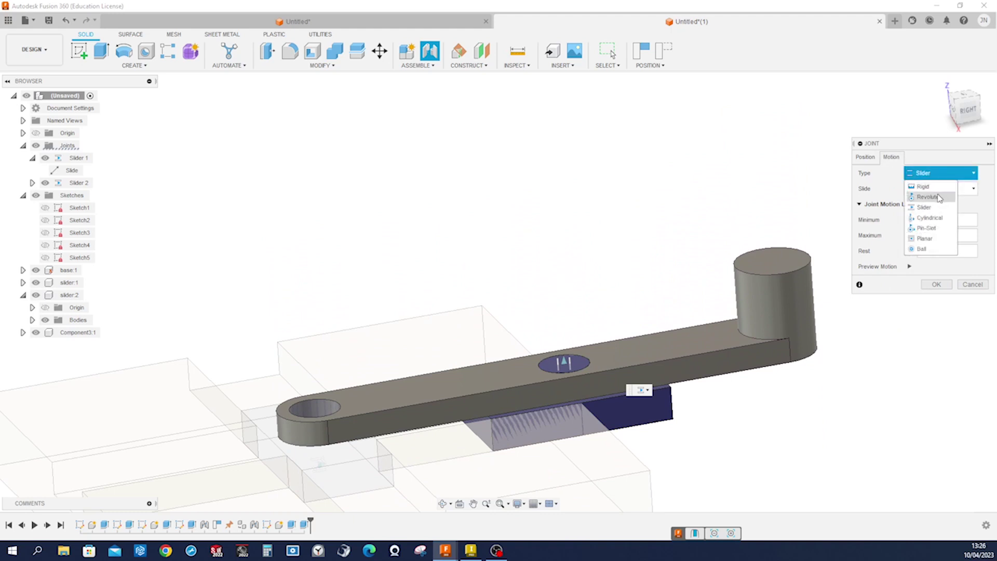
left_click(927, 197)
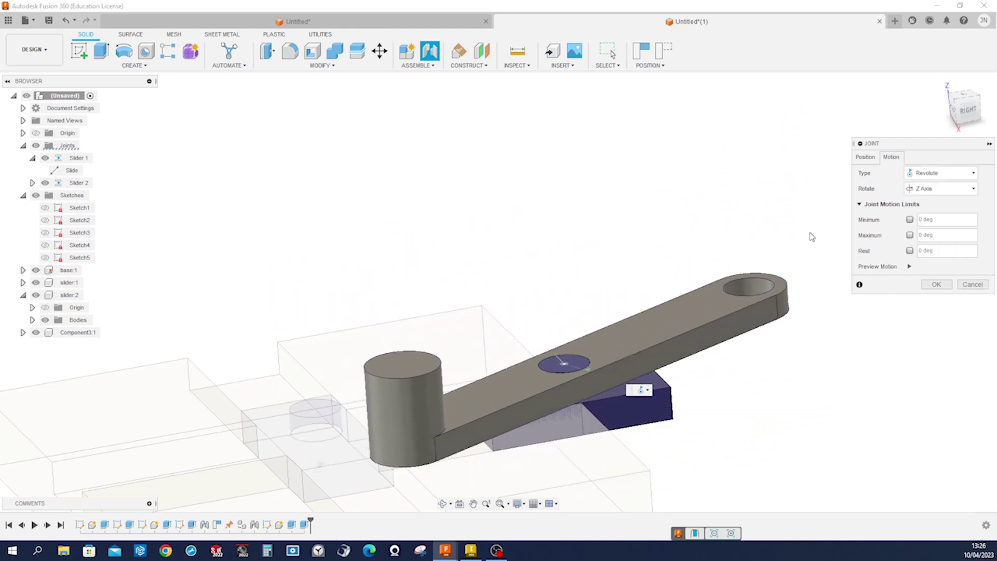
left_click(936, 285)
- Swing the arm off the central knob and join its end hole to that knob's top with a Revolute joint about the Z axis
scroll(601, 220, "down", 3)
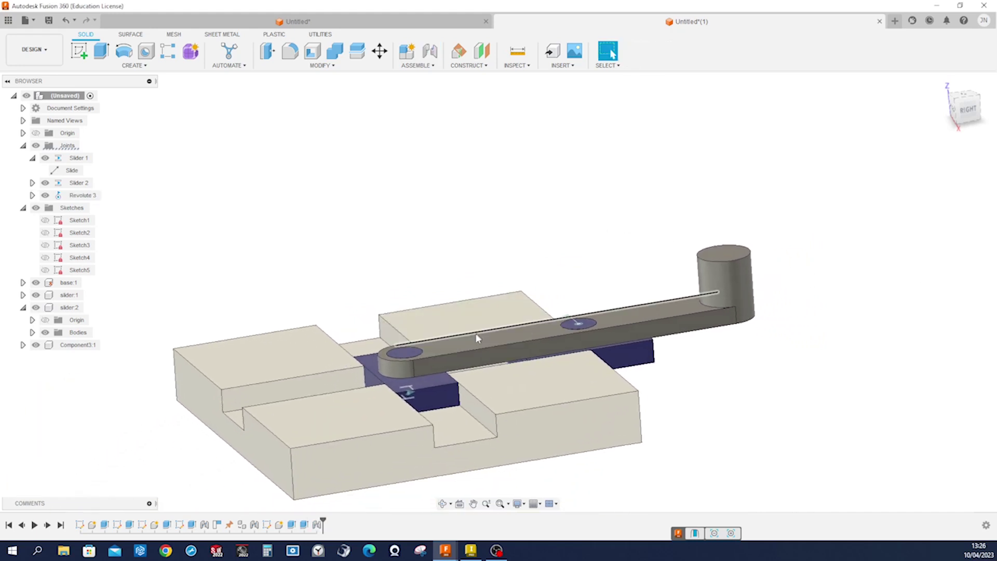
left_click_drag(416, 358, 441, 303)
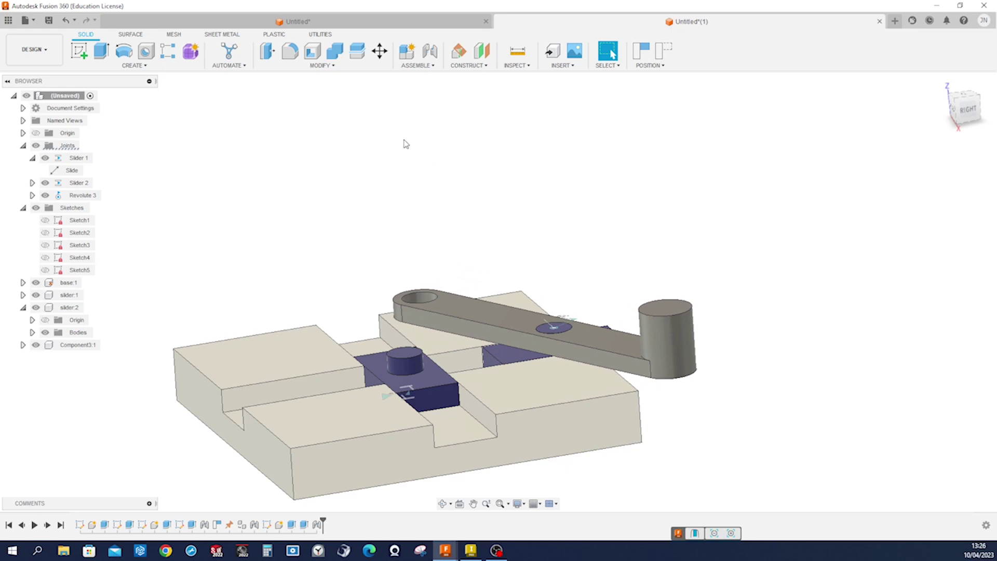
key("j")
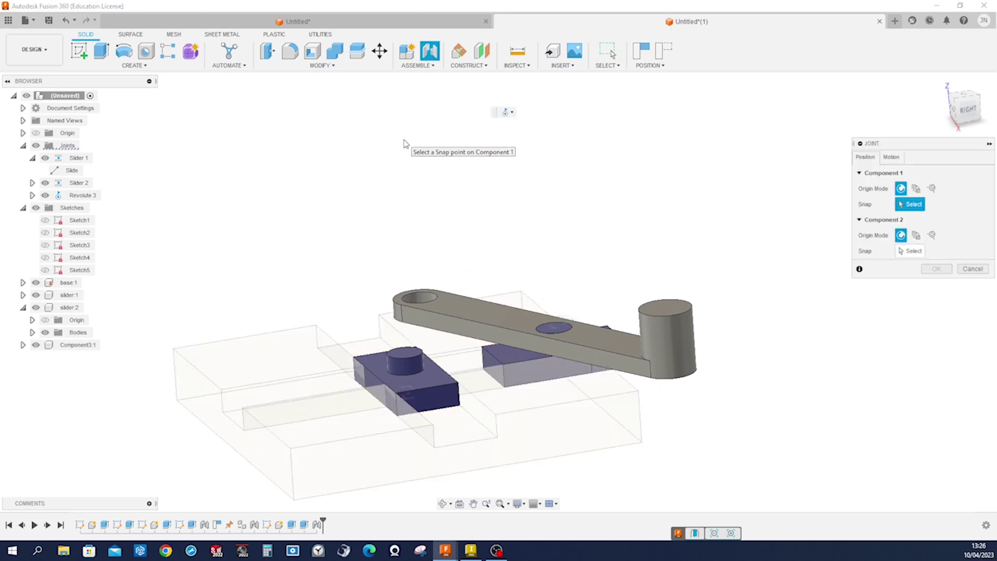
scroll(587, 203, "up", 5)
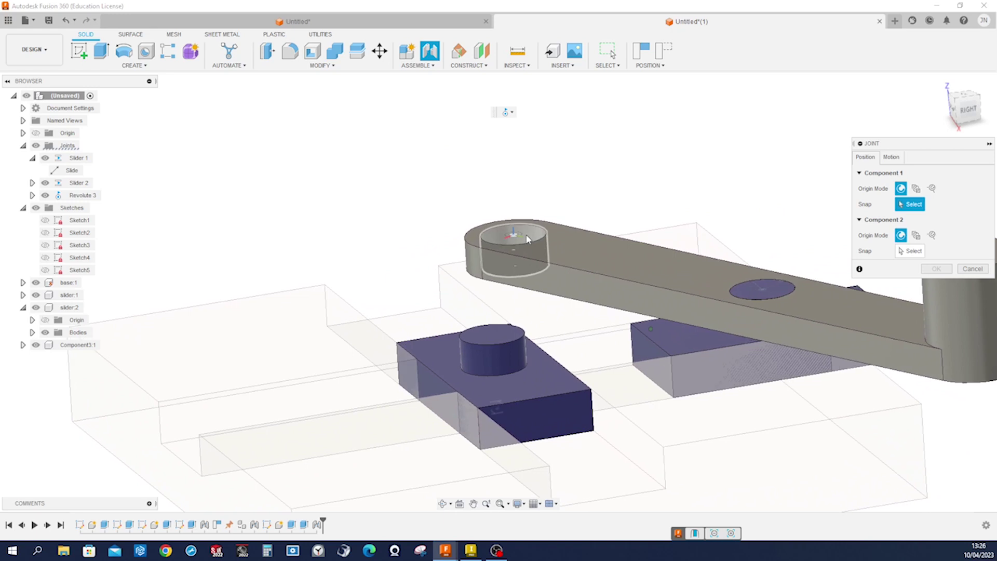
left_click(538, 245)
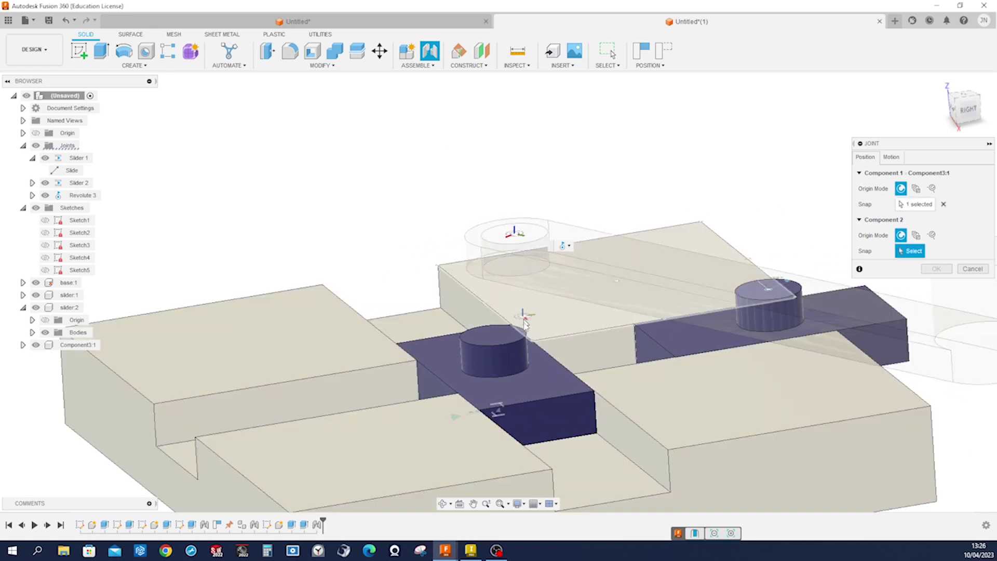
left_click(520, 343)
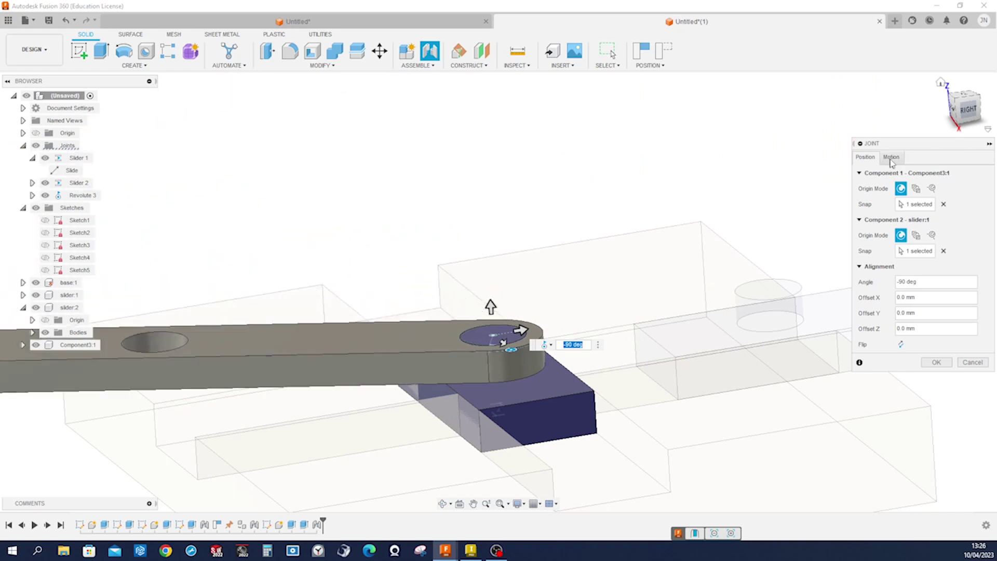
left_click(891, 157)
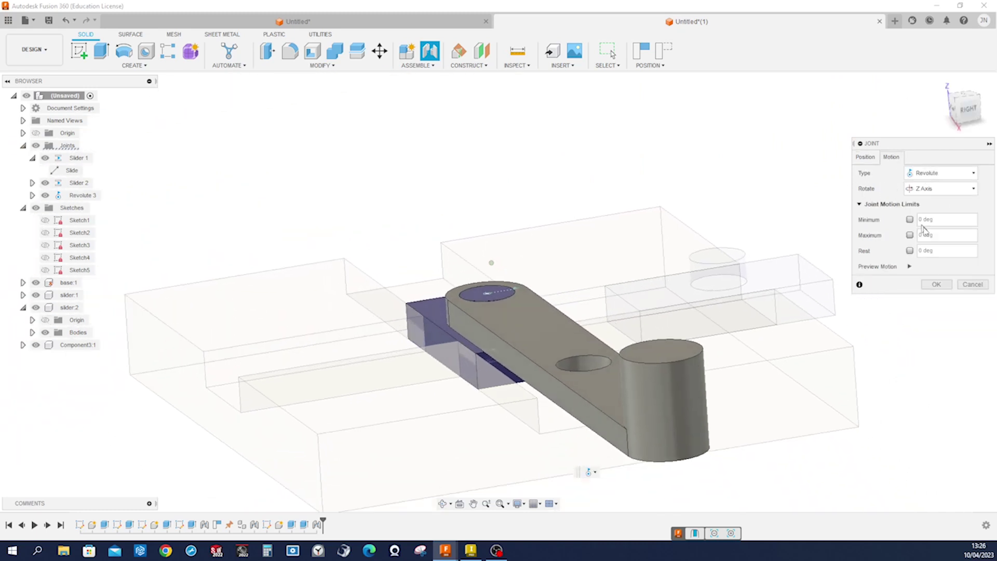
left_click(938, 285)
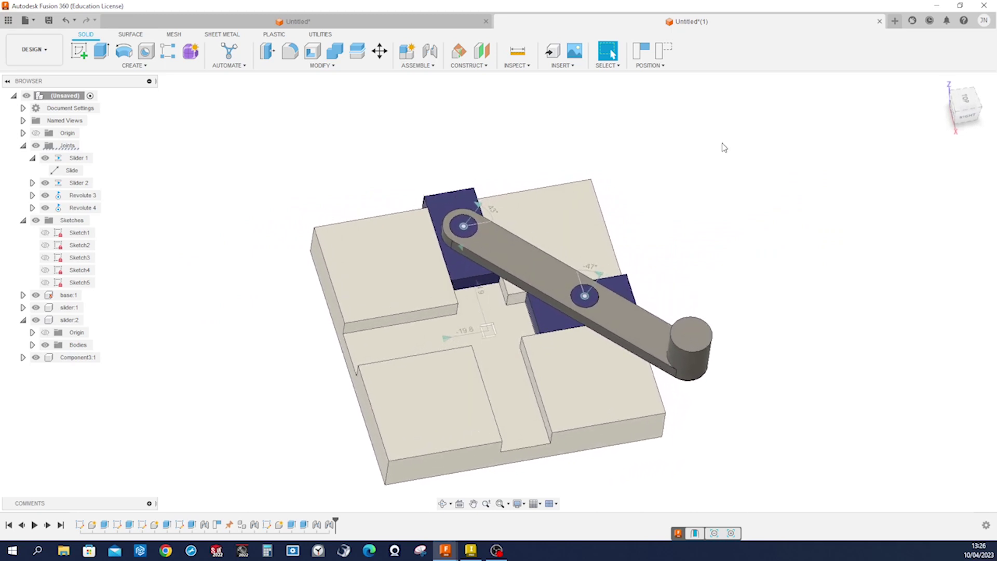
- Rotate the handled arm around the base to test how both sliders travel in their channels
left_click_drag(644, 340, 571, 179)
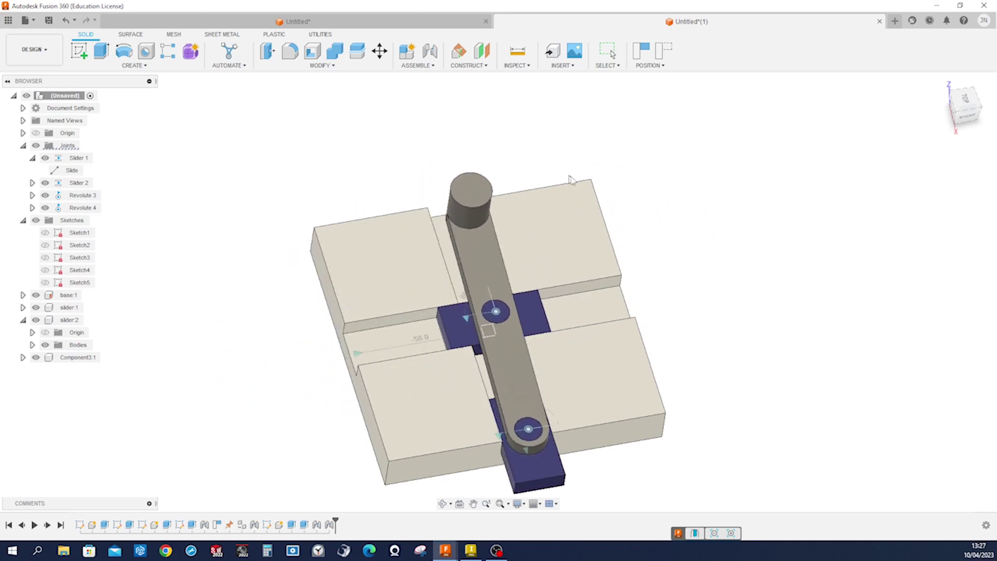
middle_click_drag(684, 237, 685, 237, "shift")
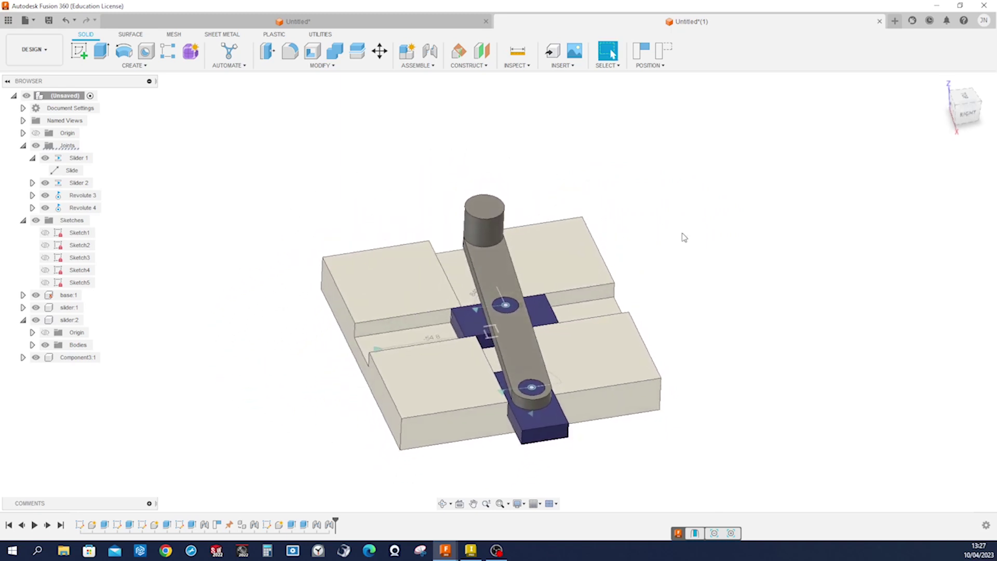